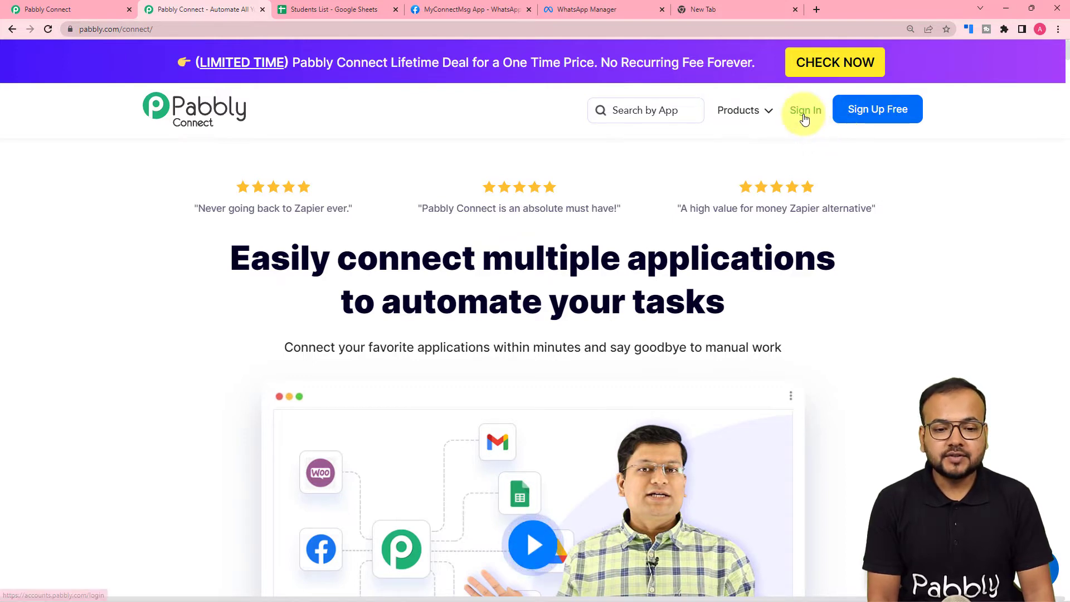
Create a new Pabbly Connect workflow named "Automated Reminders for last date of Exam Applications"
{"action": "left_click", "coordinate": [86, 6]}
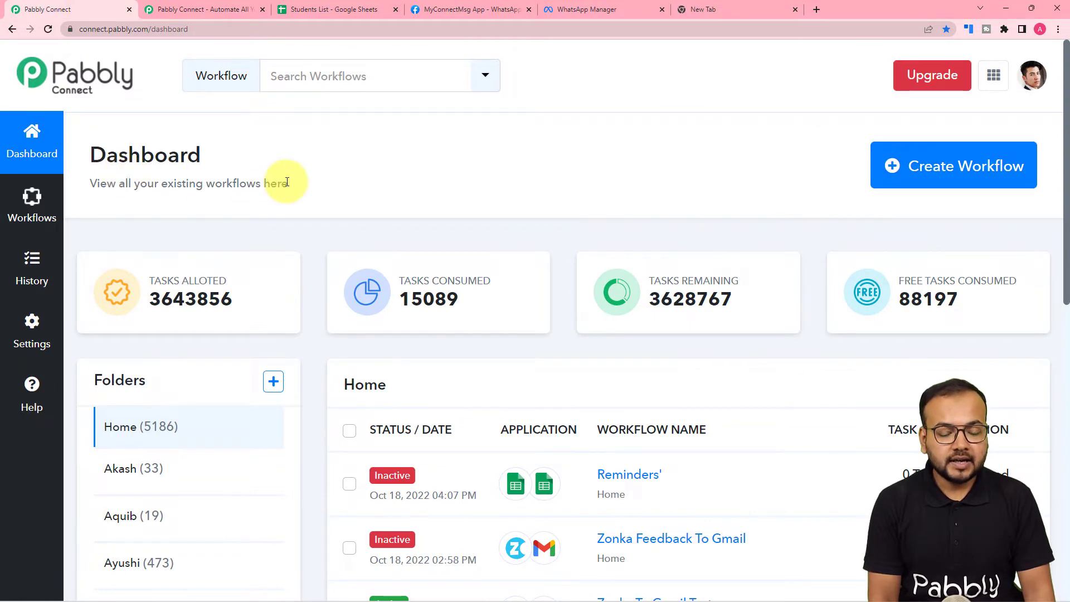
{"action": "left_click", "coordinate": [947, 174]}
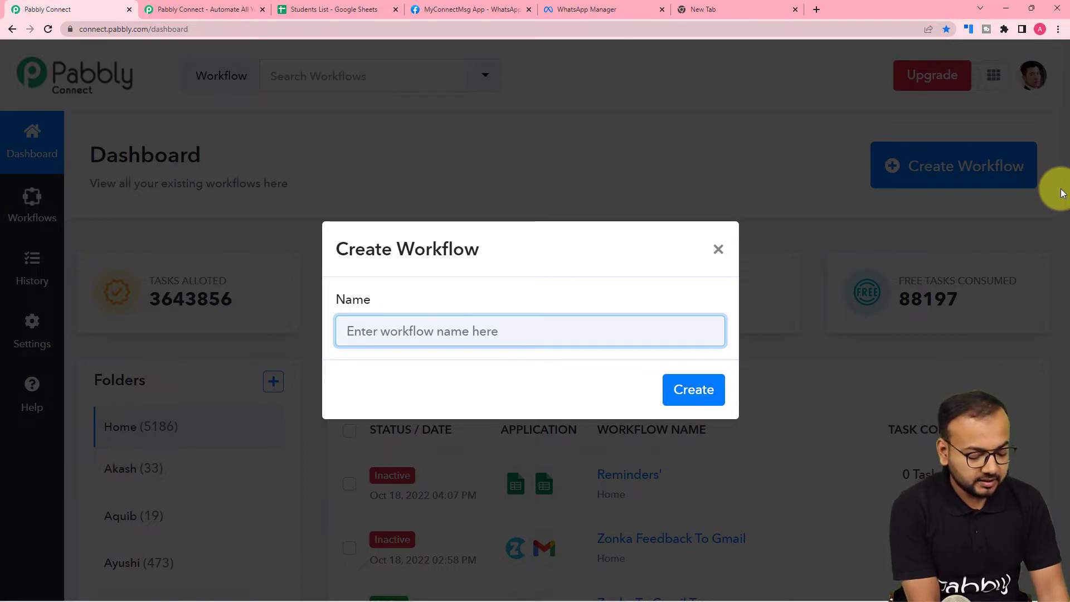
{"action": "type", "text": "Automat"}
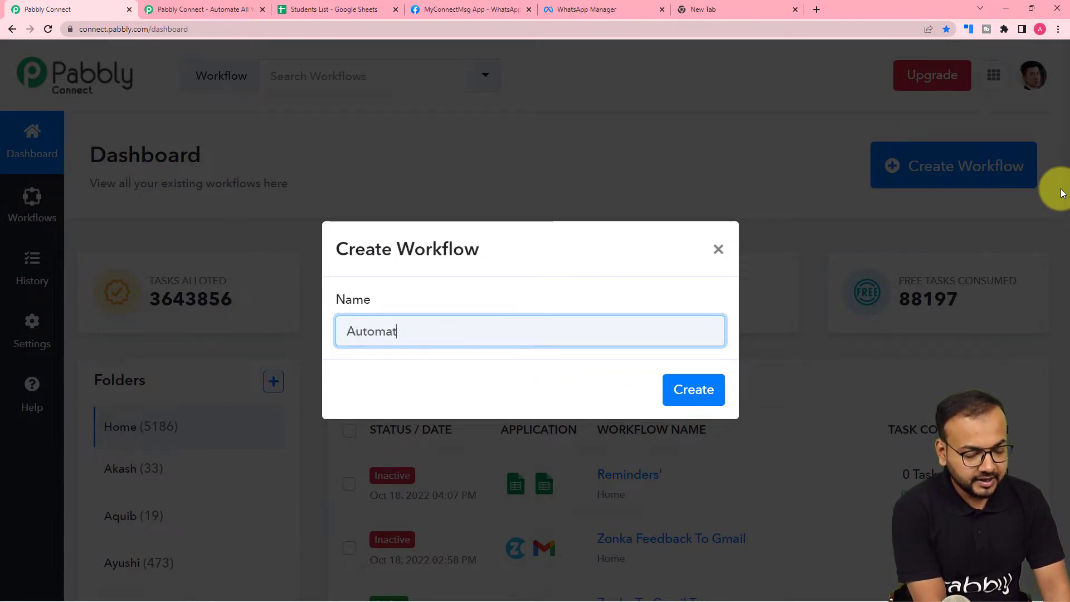
{"action": "type", "text": "ed Rem"}
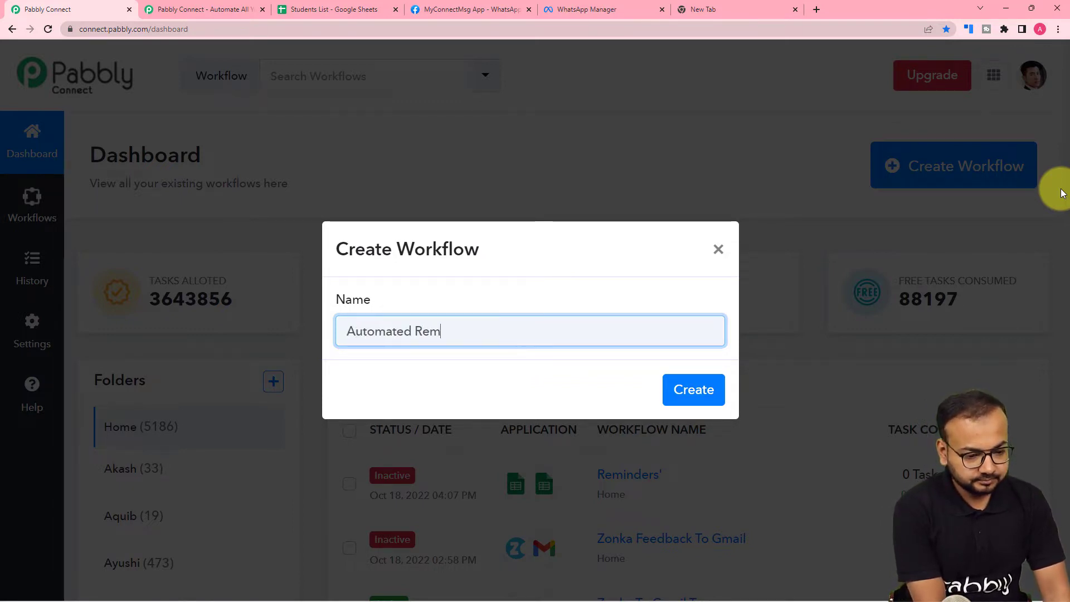
{"action": "type", "text": "inder"}
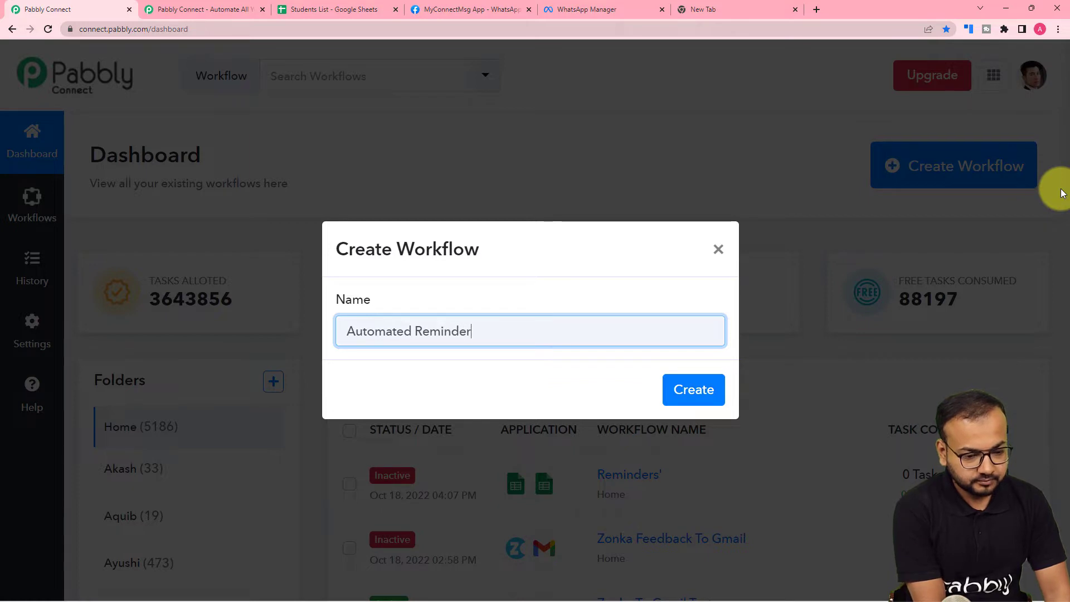
{"action": "type", "text": "s for le"}
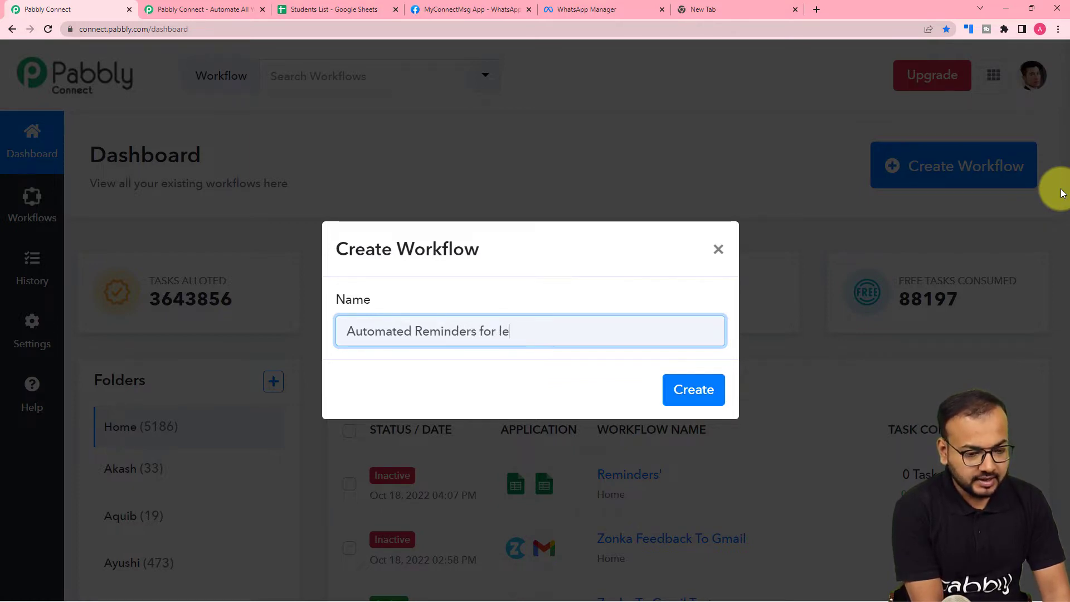
{"action": "key", "text": "BackSpace"}
{"action": "type", "text": "as"}
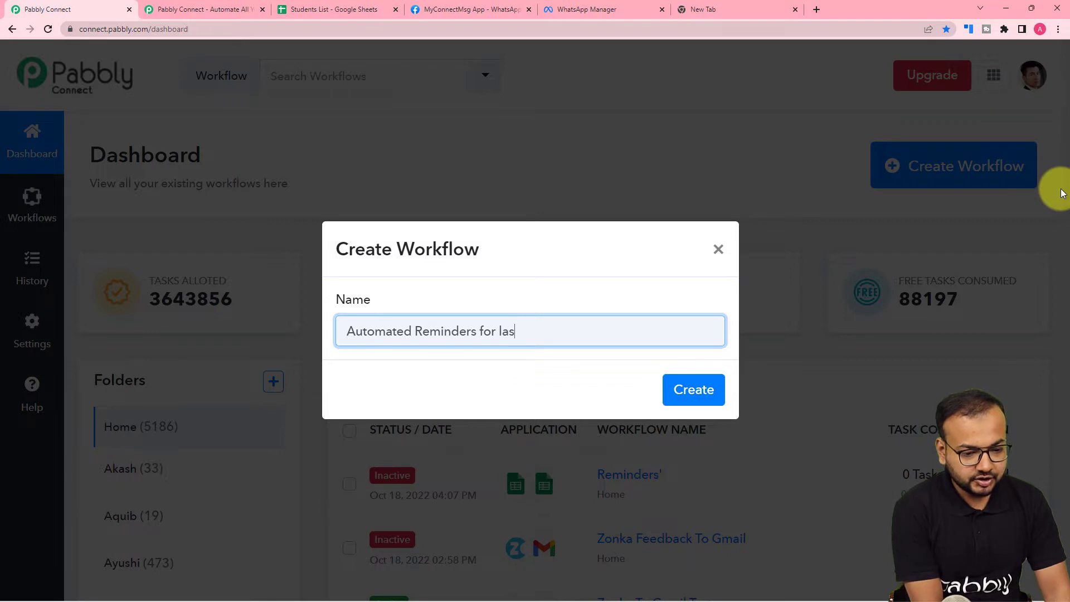
{"action": "type", "text": "t d"}
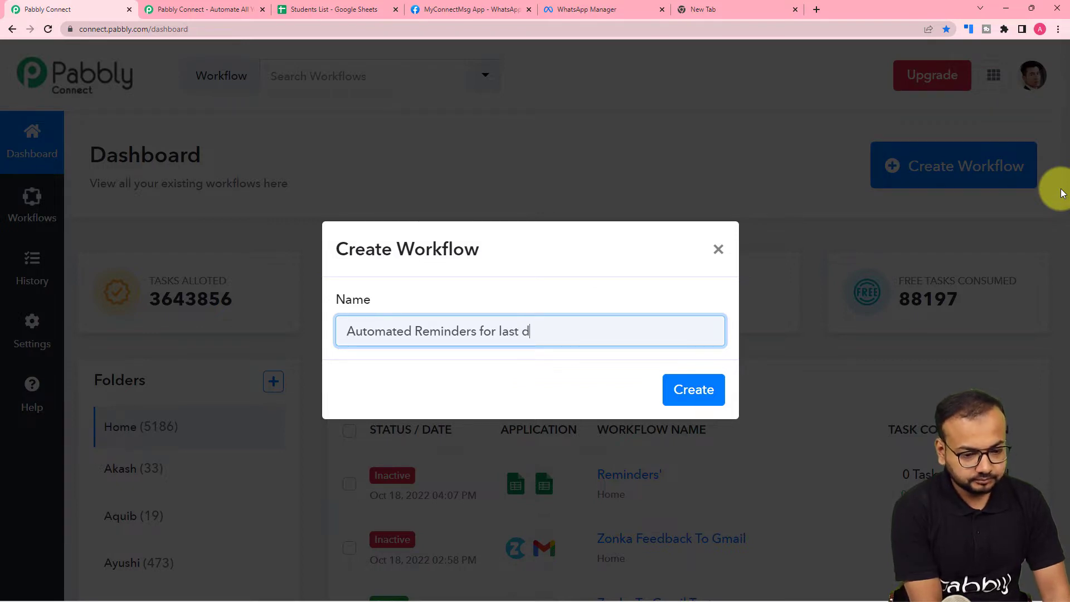
{"action": "type", "text": "ate o"}
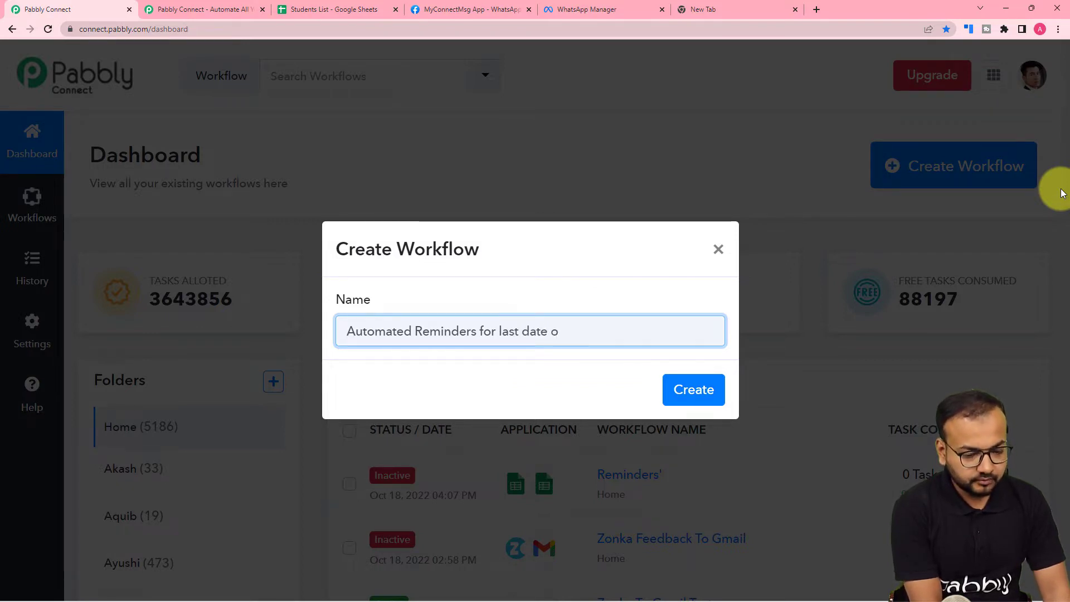
{"action": "type", "text": "f Ex"}
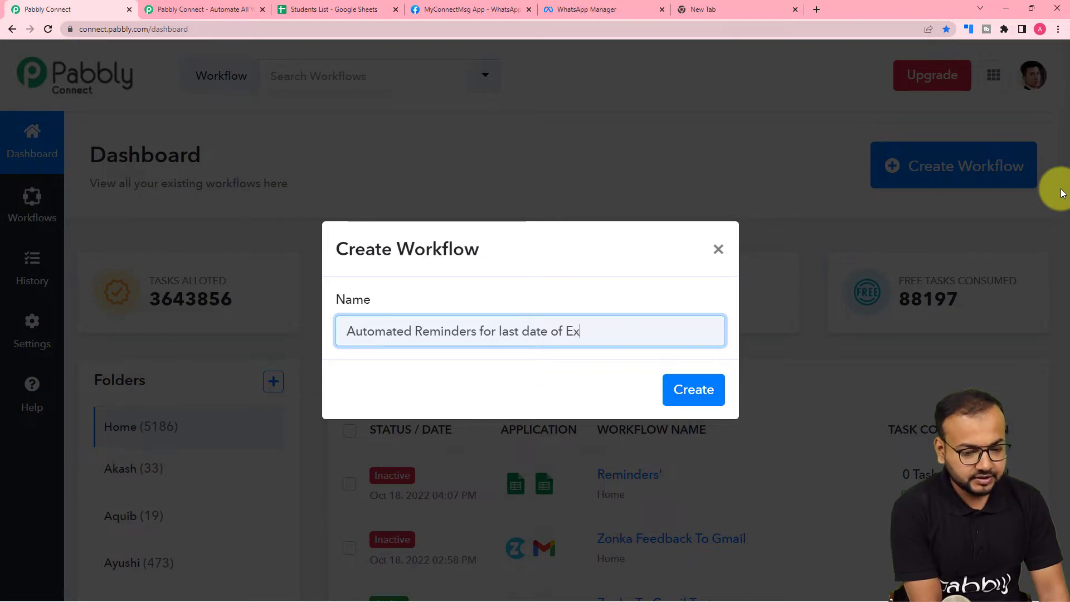
{"action": "type", "text": "am Ap"}
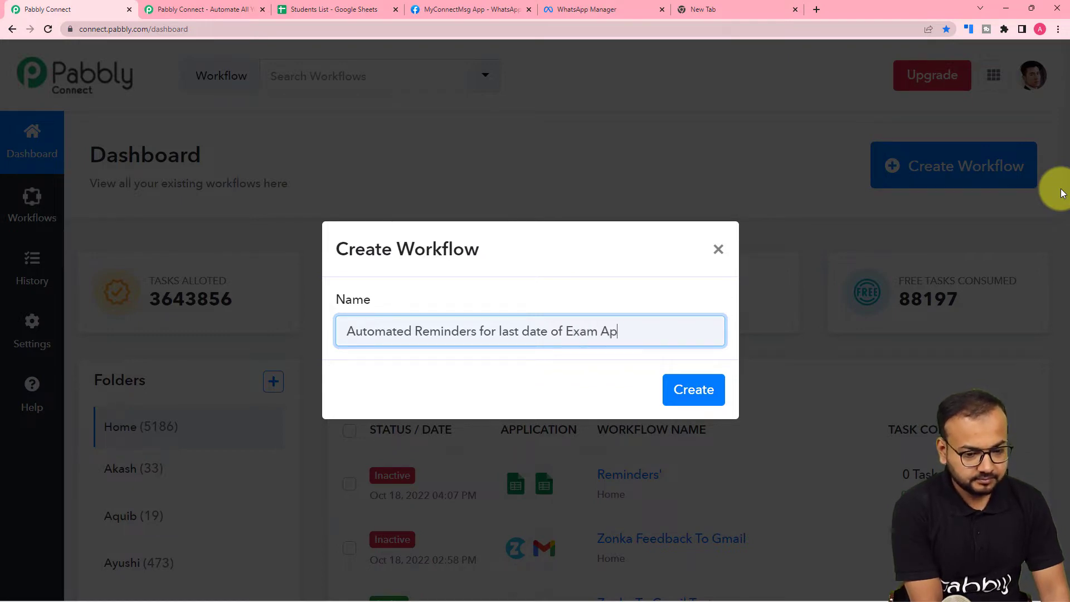
{"action": "type", "text": "plicationa"}
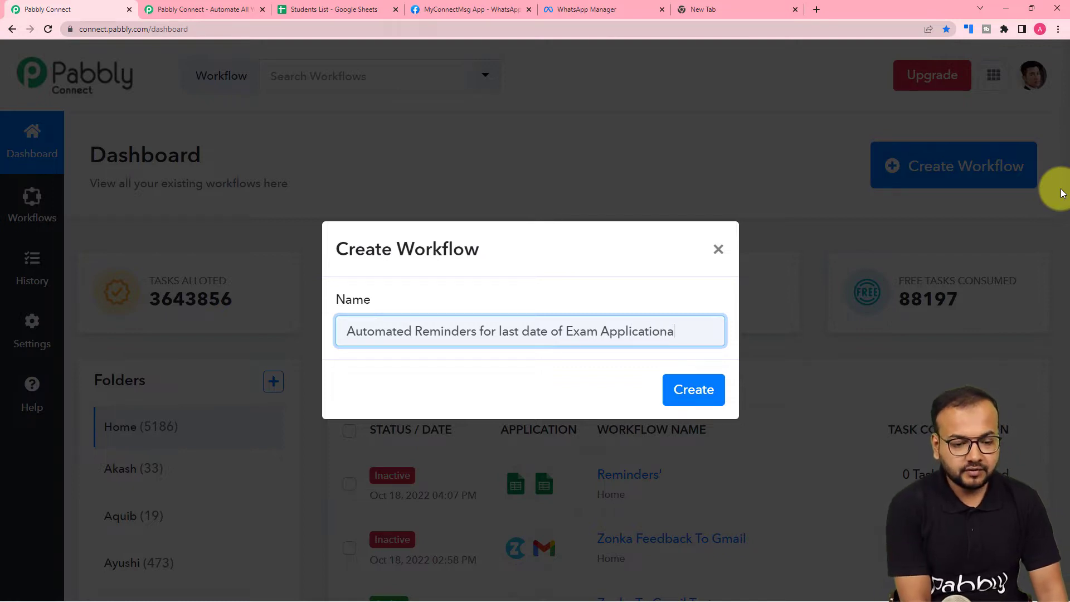
{"action": "type", "text": "s"}
{"action": "key", "text": "BackSpace"}
{"action": "key", "text": "BackSpace"}
{"action": "type", "text": "s"}
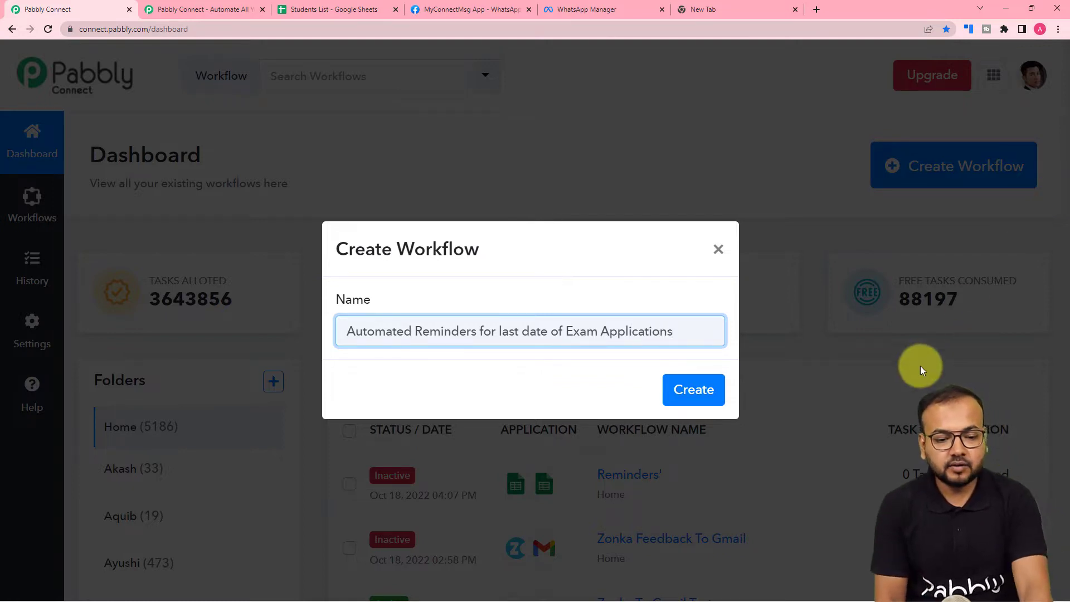
{"action": "left_click", "coordinate": [681, 392]}
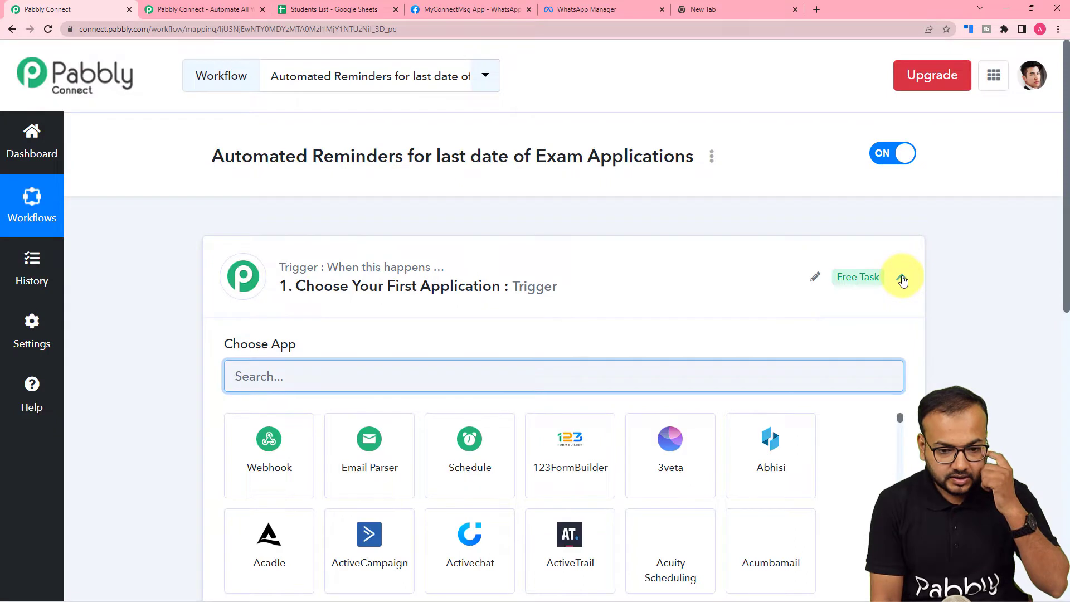
Examine the workflow's trigger and action steps and look through the apps offered for the trigger
{"action": "left_click", "coordinate": [902, 278]}
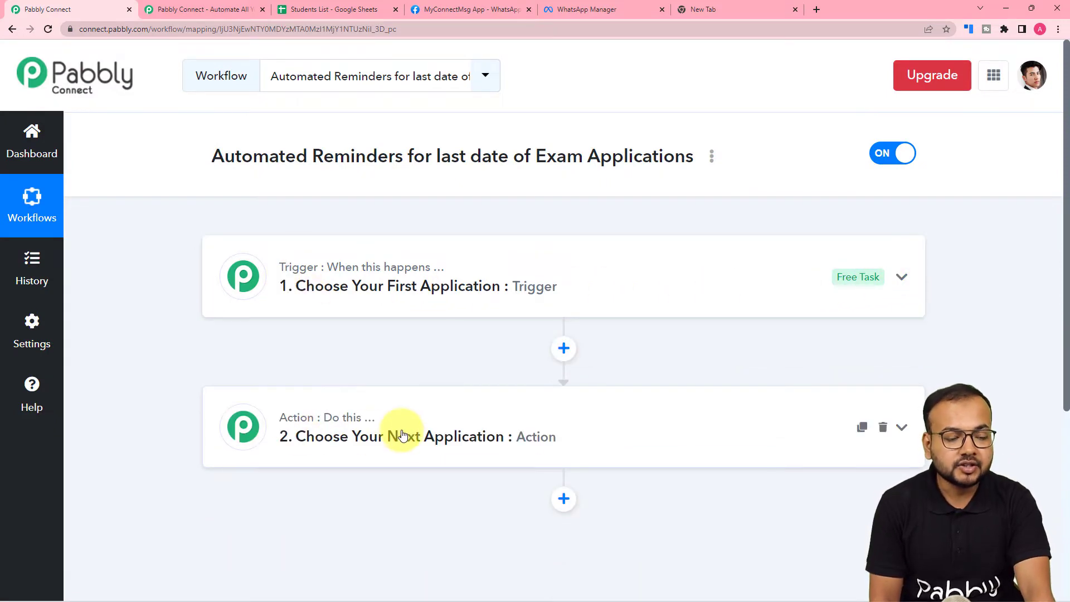
{"action": "mouse_move", "coordinate": [318, 412]}
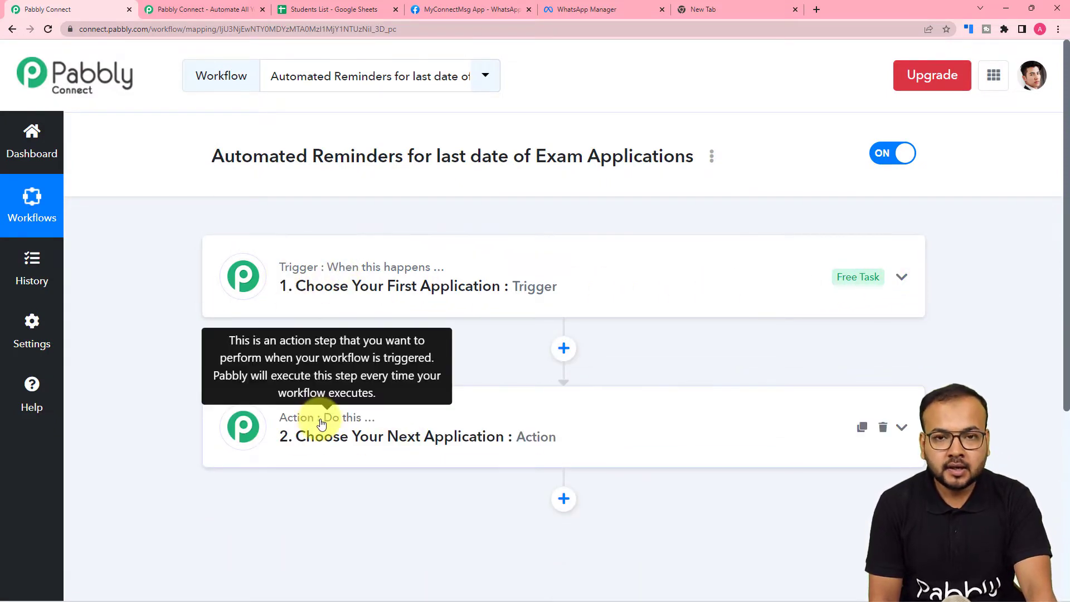
{"action": "left_click", "coordinate": [295, 287]}
{"action": "scroll", "coordinate": [295, 294], "scroll_direction": "down", "scroll_amount": 1}
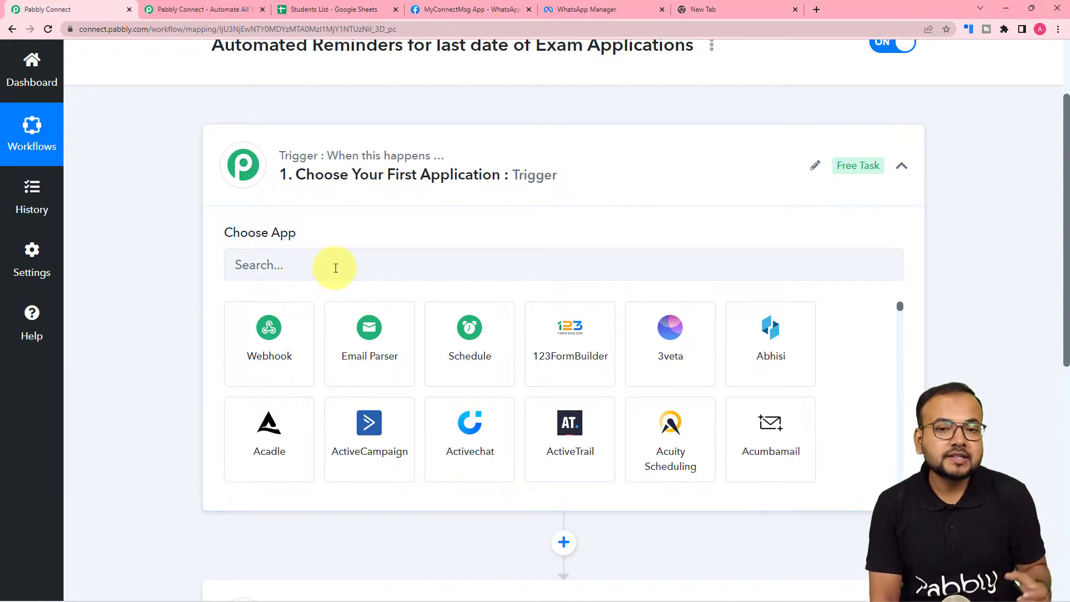
{"action": "scroll", "coordinate": [333, 269], "scroll_direction": "down", "scroll_amount": 2}
{"action": "scroll", "coordinate": [305, 291], "scroll_direction": "down", "scroll_amount": 4}
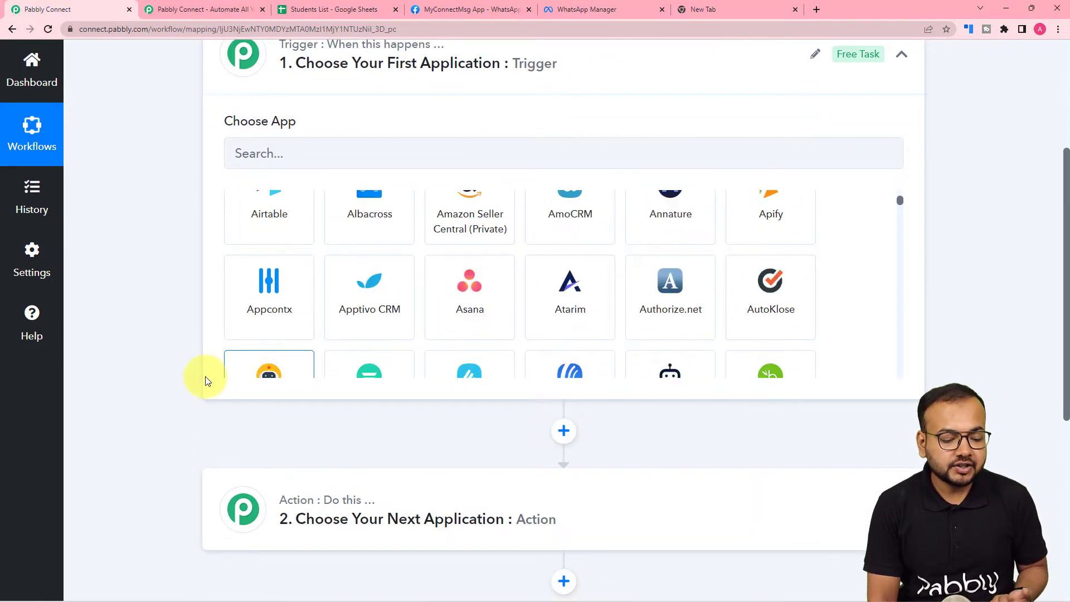
{"action": "scroll", "coordinate": [202, 377], "scroll_direction": "down", "scroll_amount": 3}
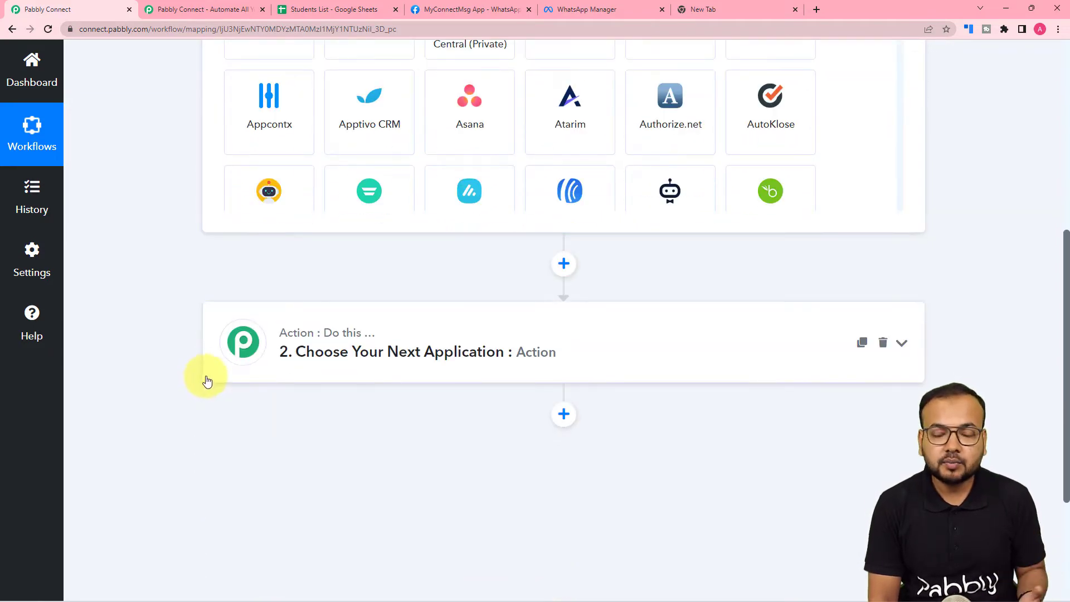
{"action": "scroll", "coordinate": [335, 387], "scroll_direction": "up", "scroll_amount": 4}
{"action": "scroll", "coordinate": [238, 359], "scroll_direction": "up", "scroll_amount": 3}
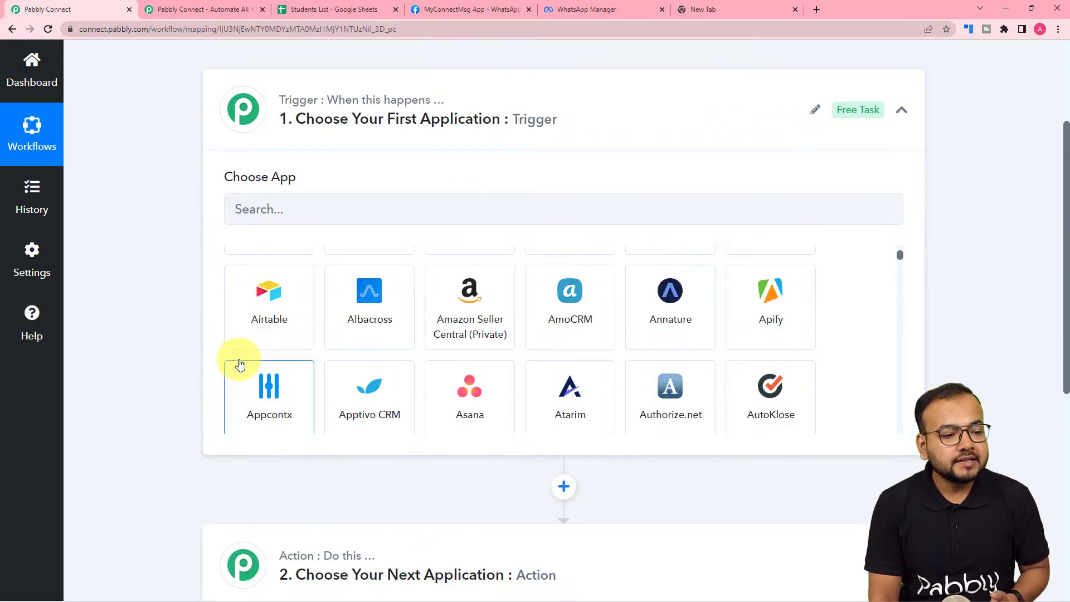
{"action": "scroll", "coordinate": [231, 335], "scroll_direction": "up", "scroll_amount": 3}
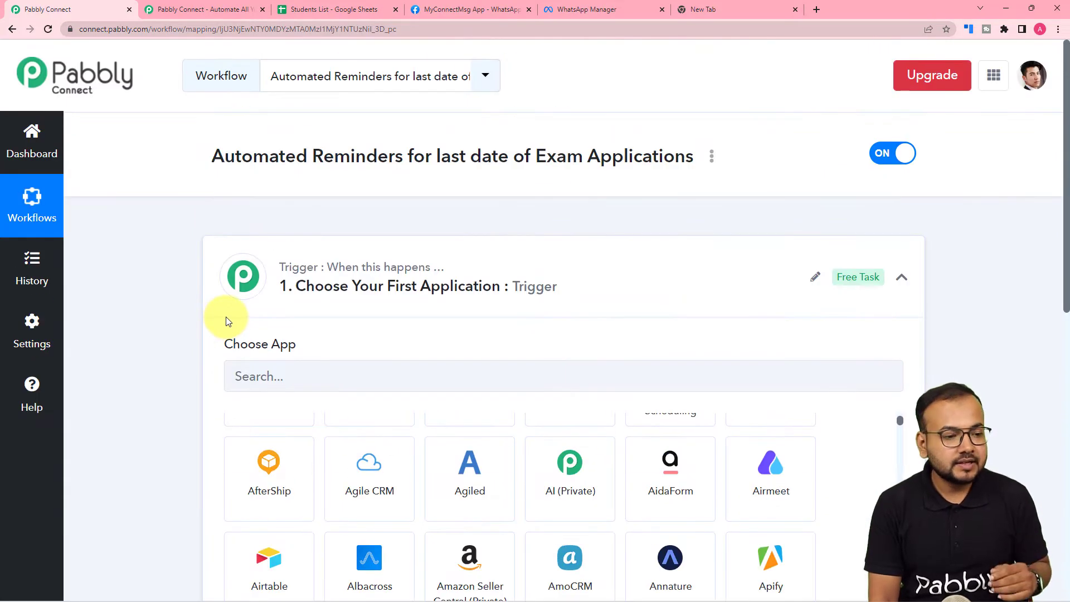
Switch to the Students List spreadsheet in Google Sheets and examine the exam schedule and student application status sheets at 125% zoom
{"action": "left_click", "coordinate": [319, 12]}
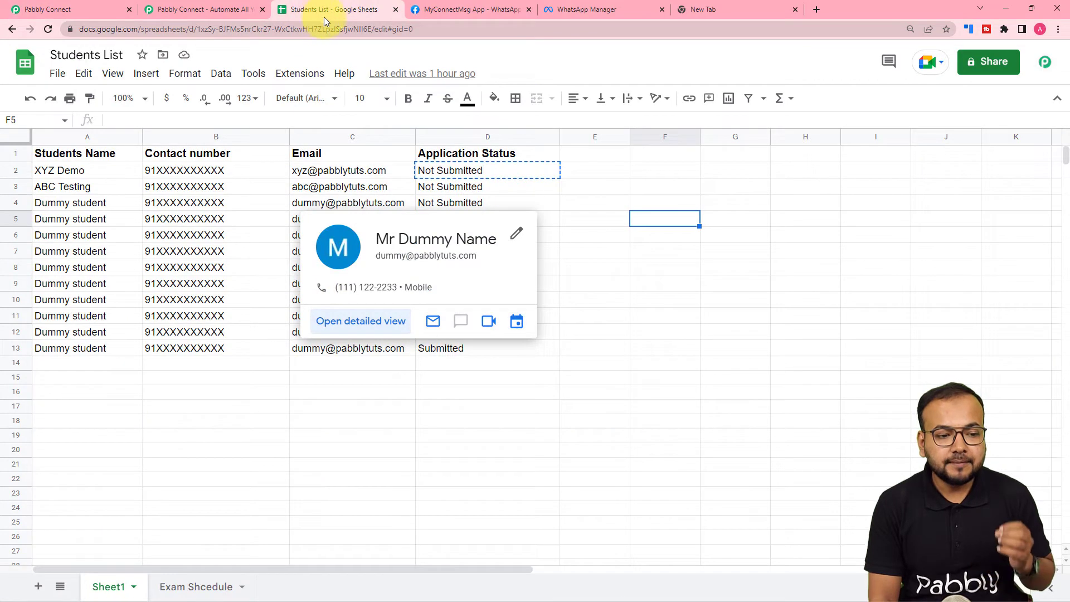
{"action": "left_click", "coordinate": [594, 196]}
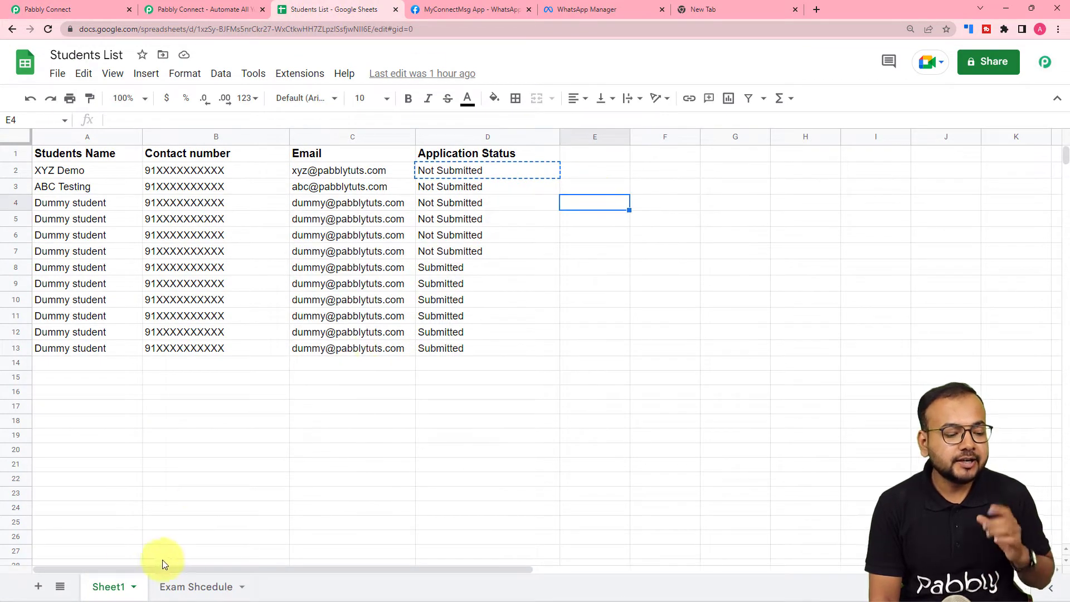
{"action": "left_click", "coordinate": [196, 585]}
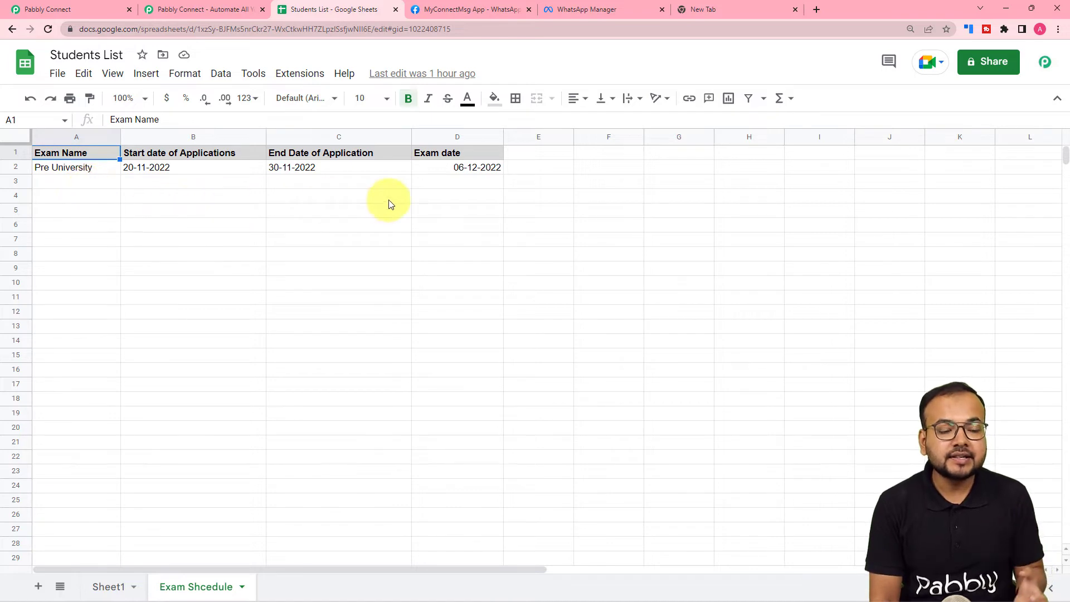
{"action": "left_click", "coordinate": [128, 100]}
{"action": "left_click", "coordinate": [129, 215]}
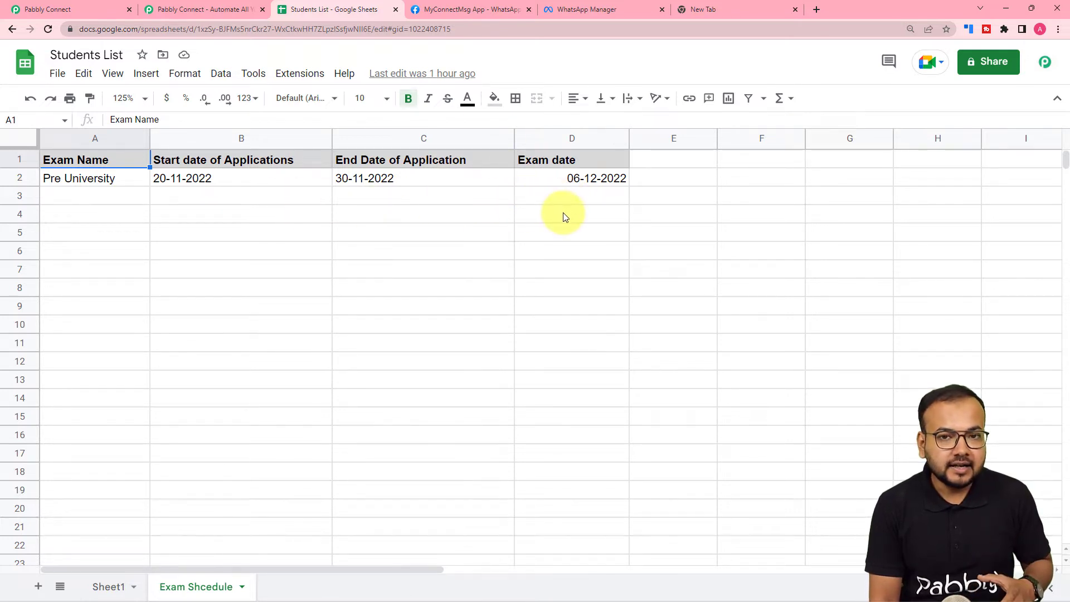
{"action": "left_click", "coordinate": [72, 7]}
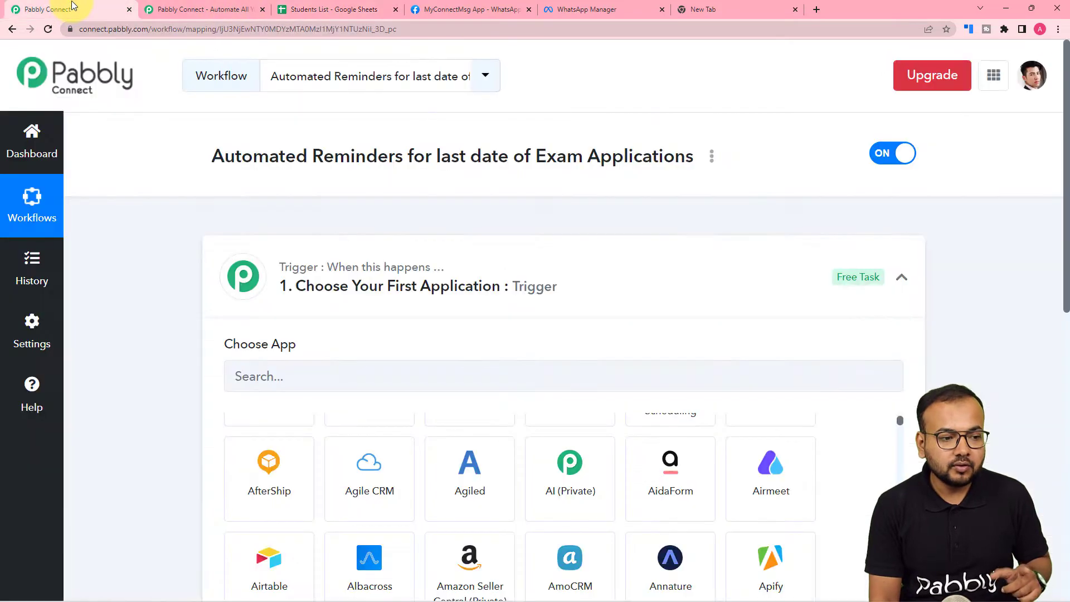
{"action": "left_click", "coordinate": [312, 10]}
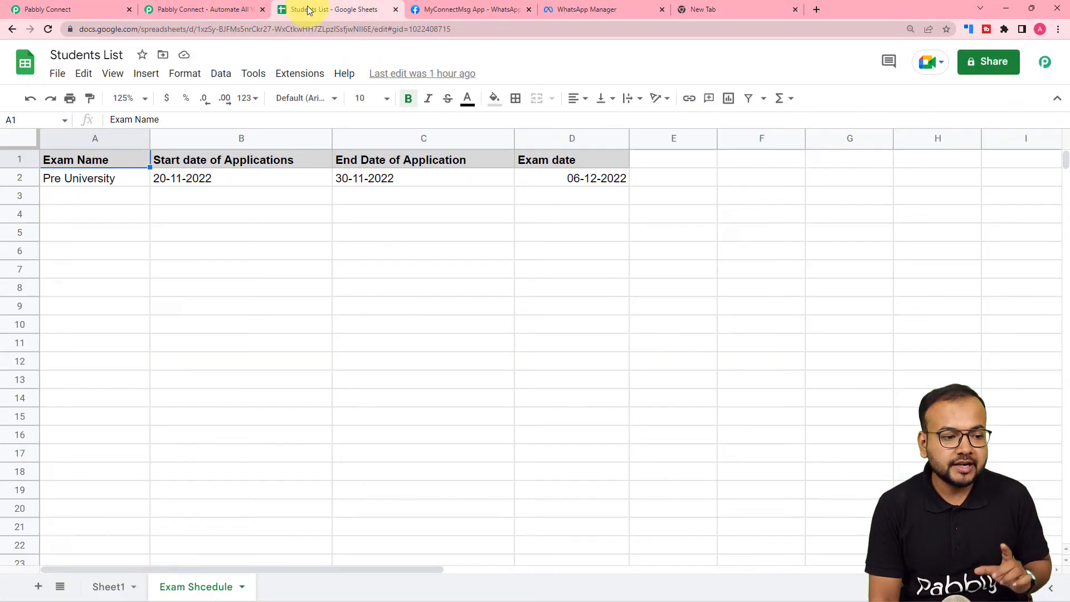
{"action": "left_click", "coordinate": [108, 586]}
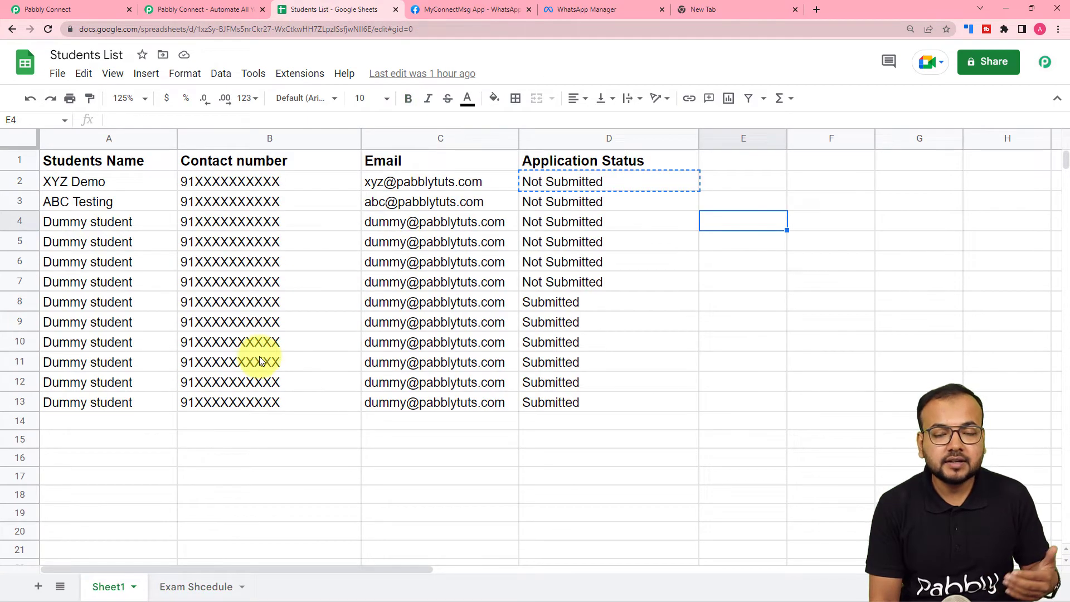
Return to the Pabbly Connect workflow and set its trigger to Google Sheets with the event New or Updated Spreadsheet Row
{"action": "left_click", "coordinate": [78, 9]}
{"action": "left_click", "coordinate": [310, 376]}
{"action": "type", "text": "g"}
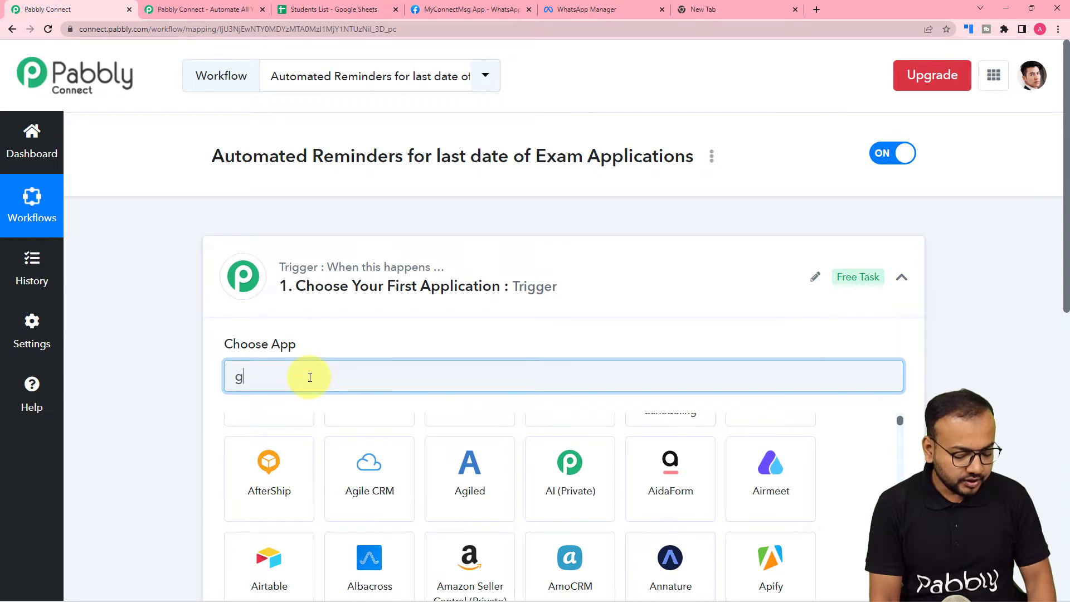
{"action": "type", "text": "oo"}
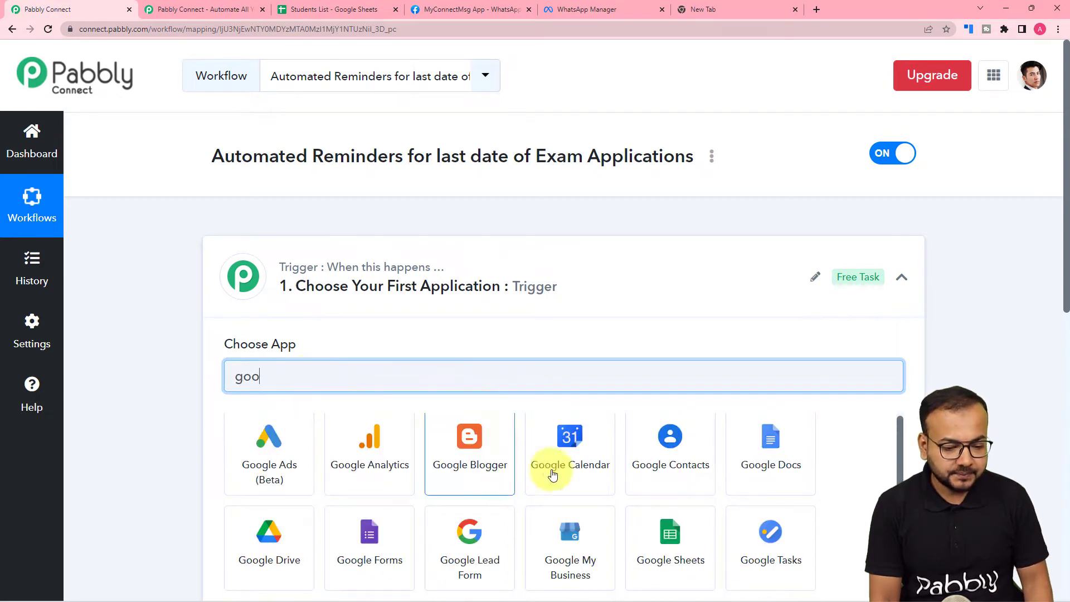
{"action": "left_click", "coordinate": [641, 530]}
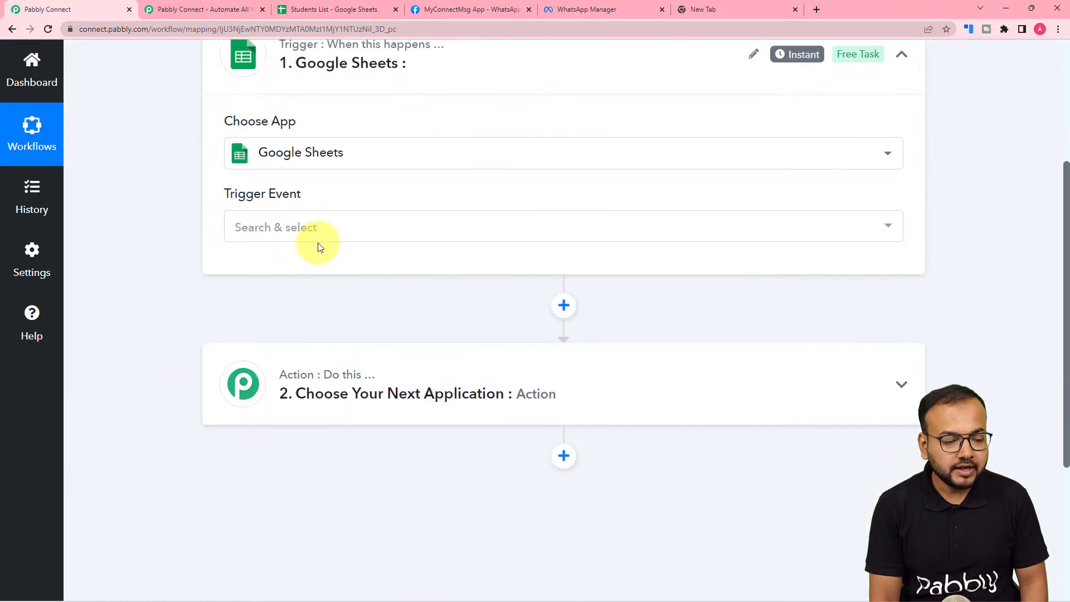
{"action": "left_click", "coordinate": [301, 229]}
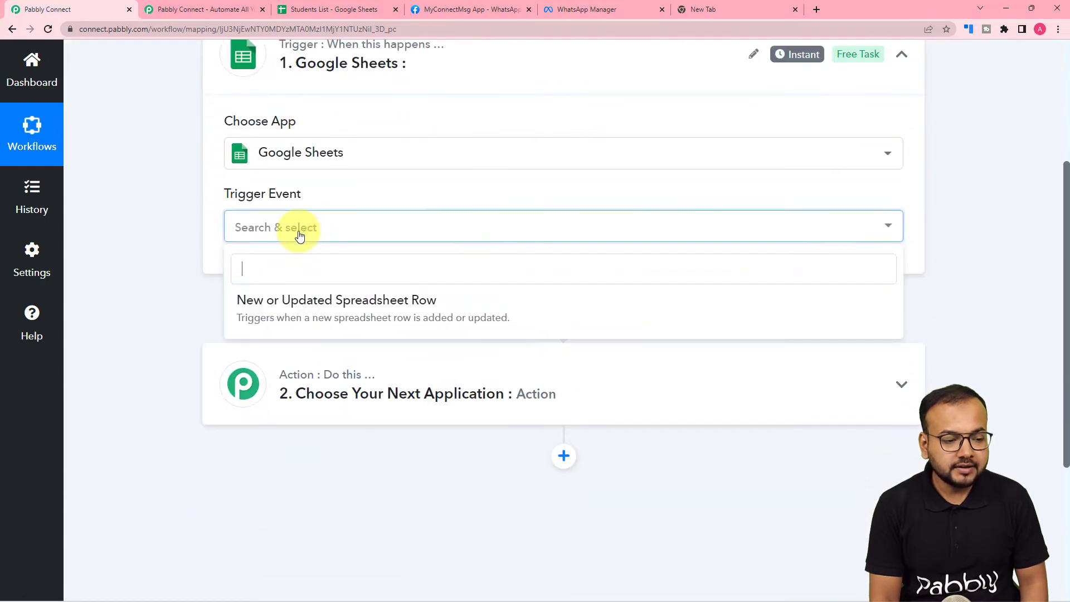
{"action": "left_click", "coordinate": [358, 319]}
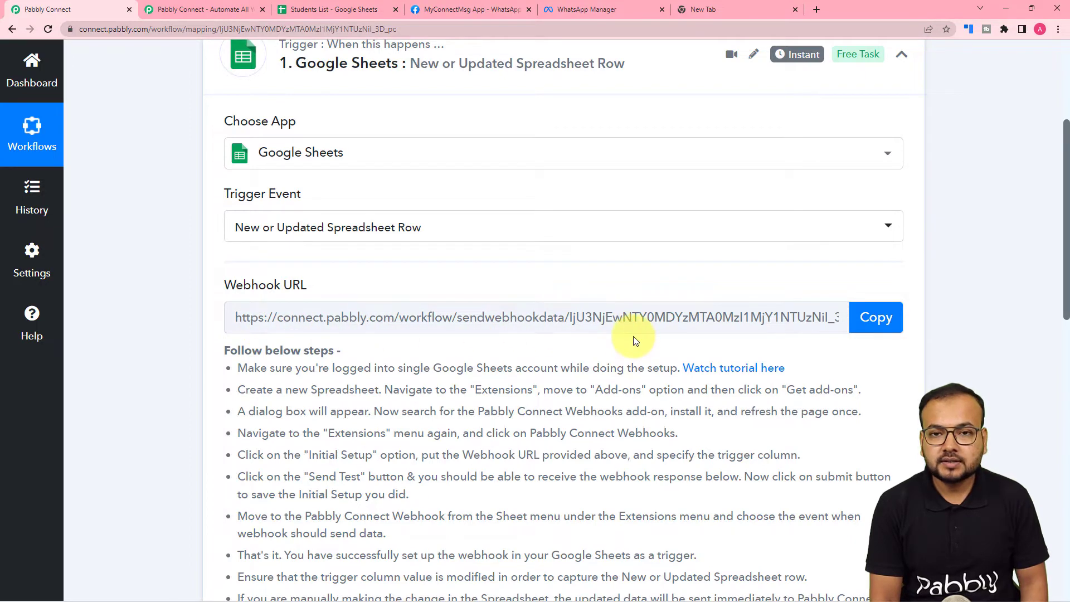
Open the video tutorial linked in the trigger's webhook setup instructions
{"action": "scroll", "coordinate": [229, 354], "scroll_direction": "down", "scroll_amount": 3}
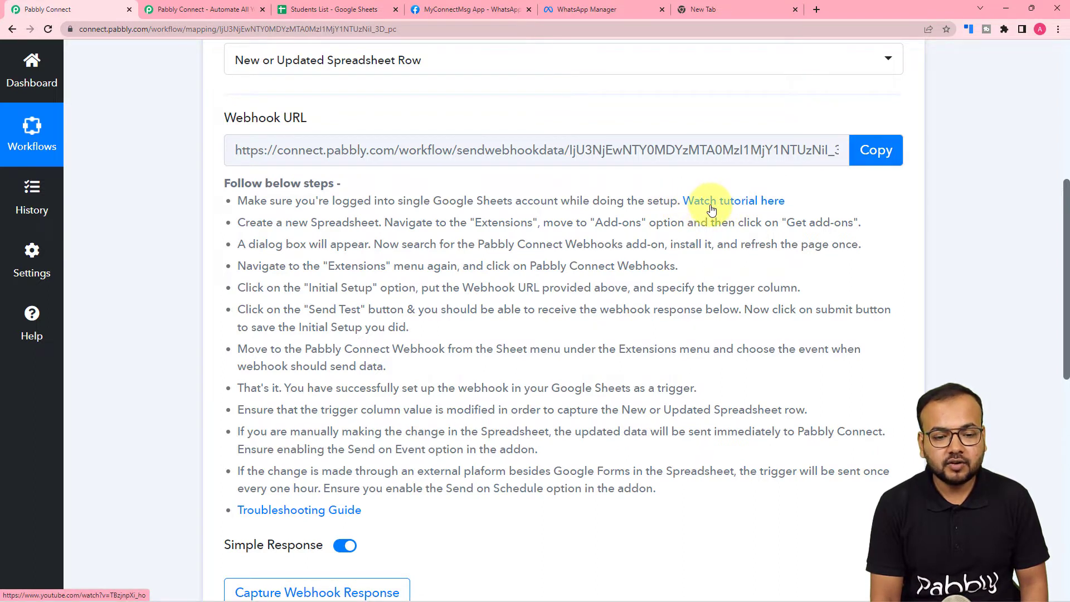
{"action": "left_click", "coordinate": [735, 201]}
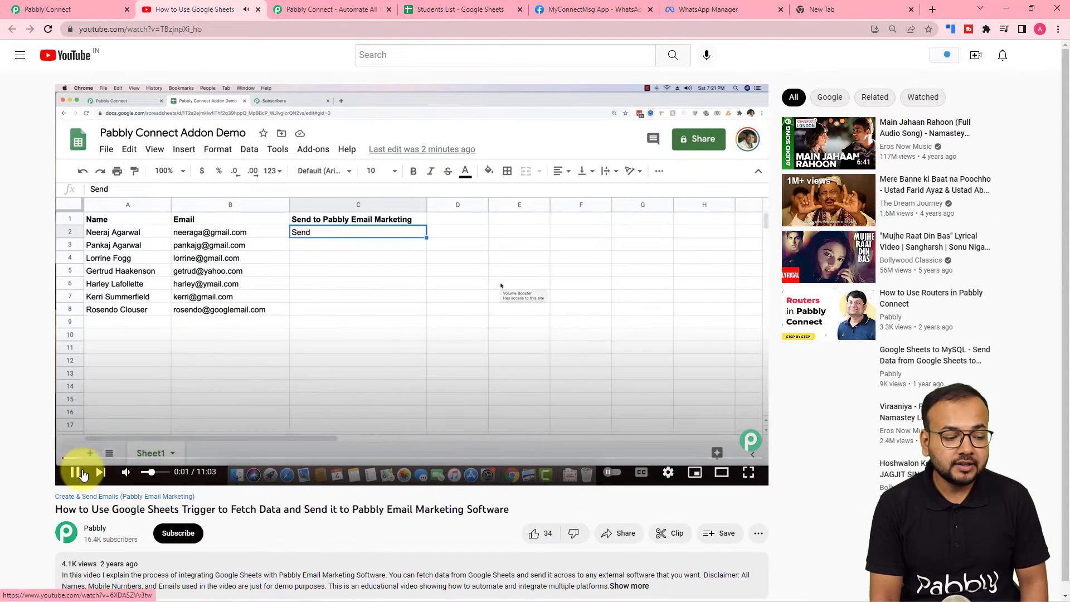
Return from the tutorial video to the Pabbly Connect workflow, copy the trigger's webhook URL and start capturing the webhook response
{"action": "left_click", "coordinate": [88, 474]}
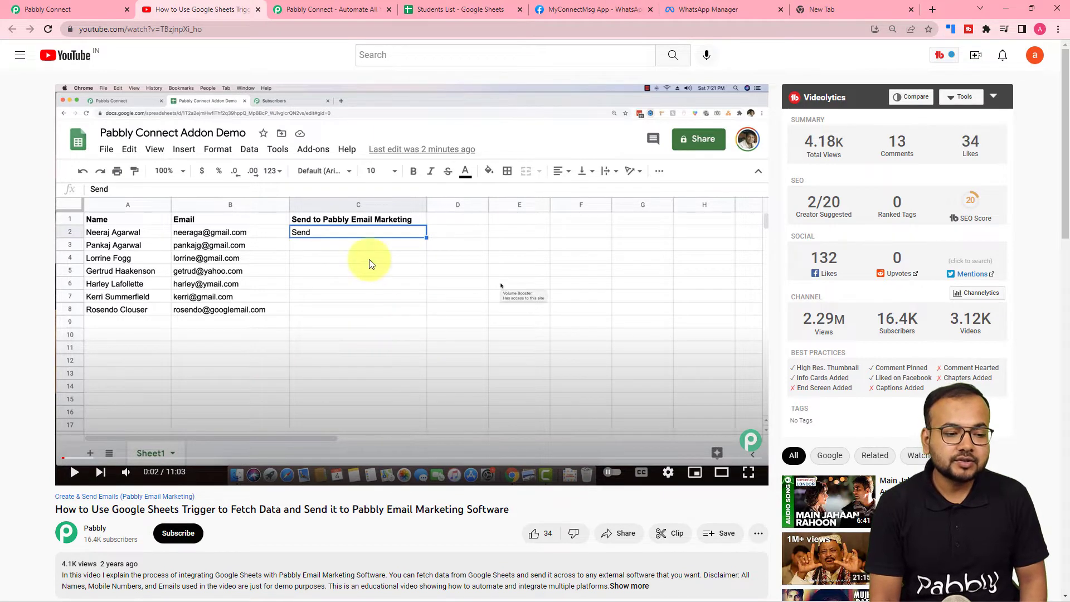
{"action": "left_click", "coordinate": [103, 10]}
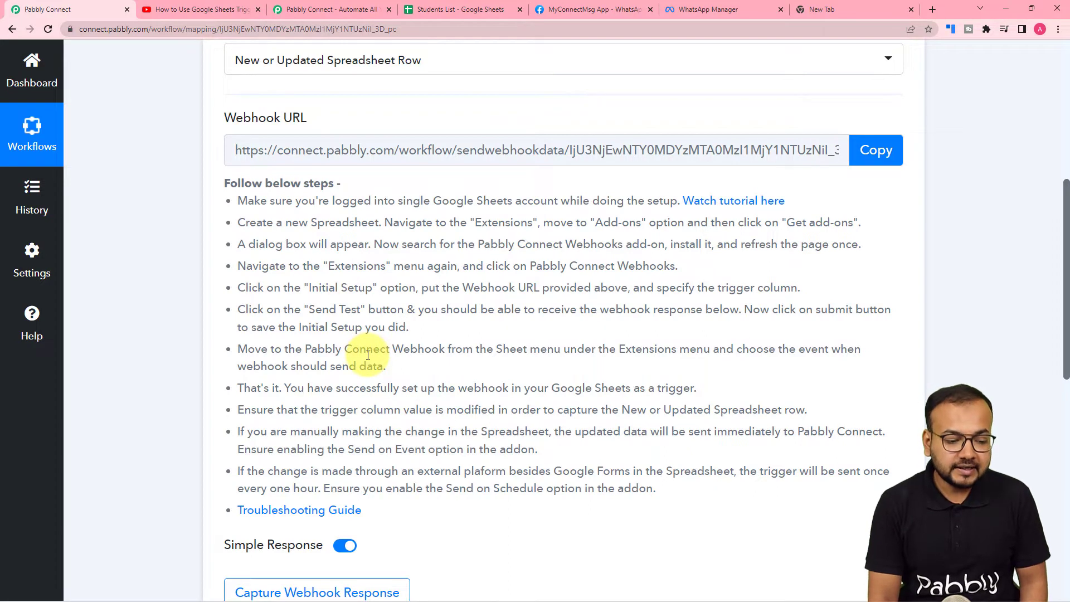
{"action": "scroll", "coordinate": [368, 354], "scroll_direction": "down", "scroll_amount": 3}
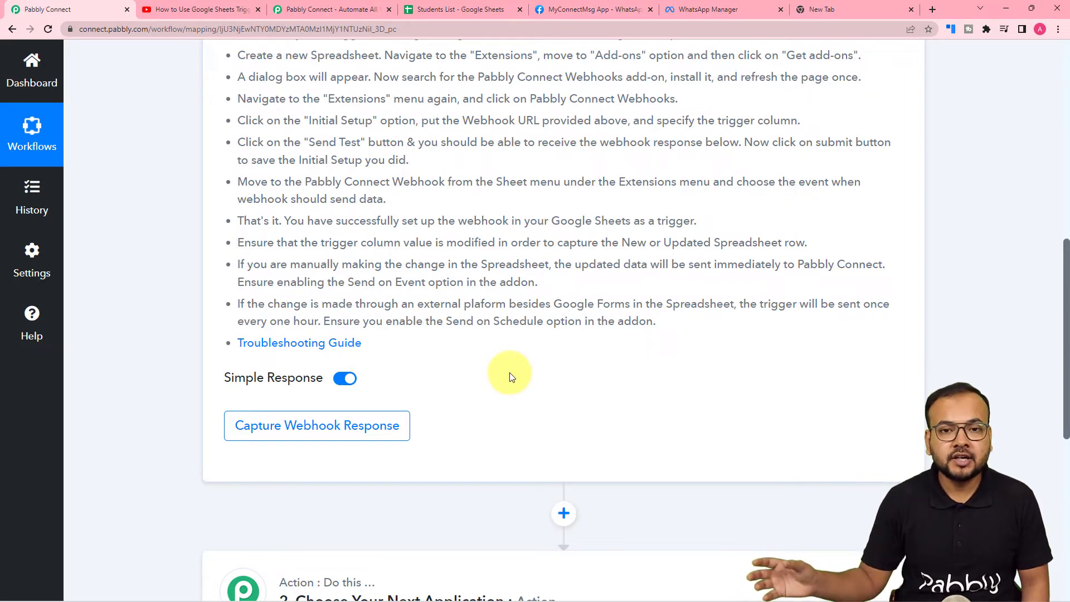
{"action": "scroll", "coordinate": [511, 377], "scroll_direction": "up", "scroll_amount": 5}
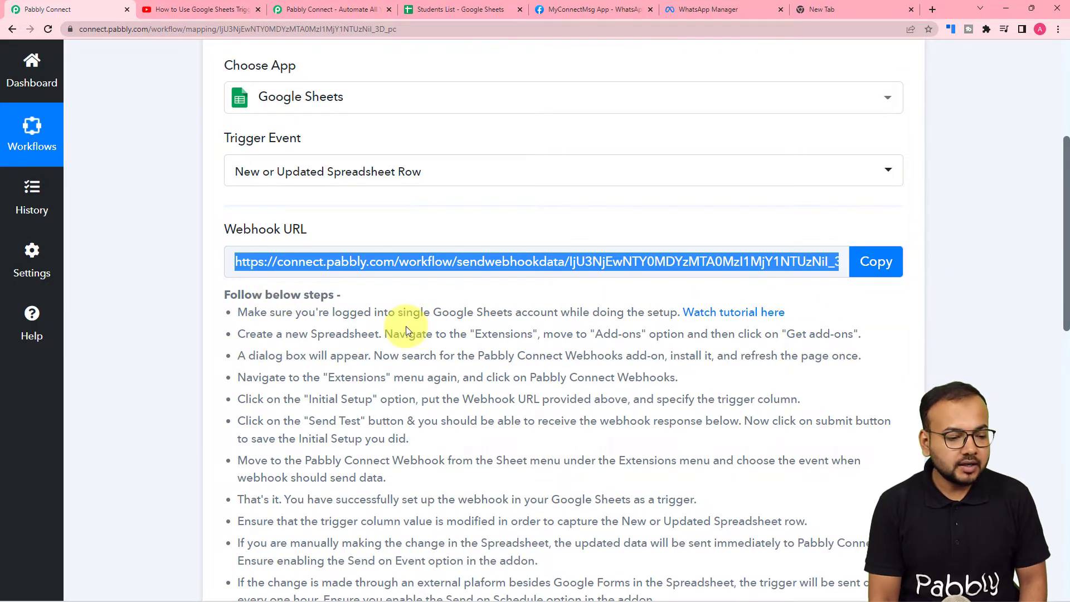
{"action": "scroll", "coordinate": [406, 330], "scroll_direction": "down", "scroll_amount": 7}
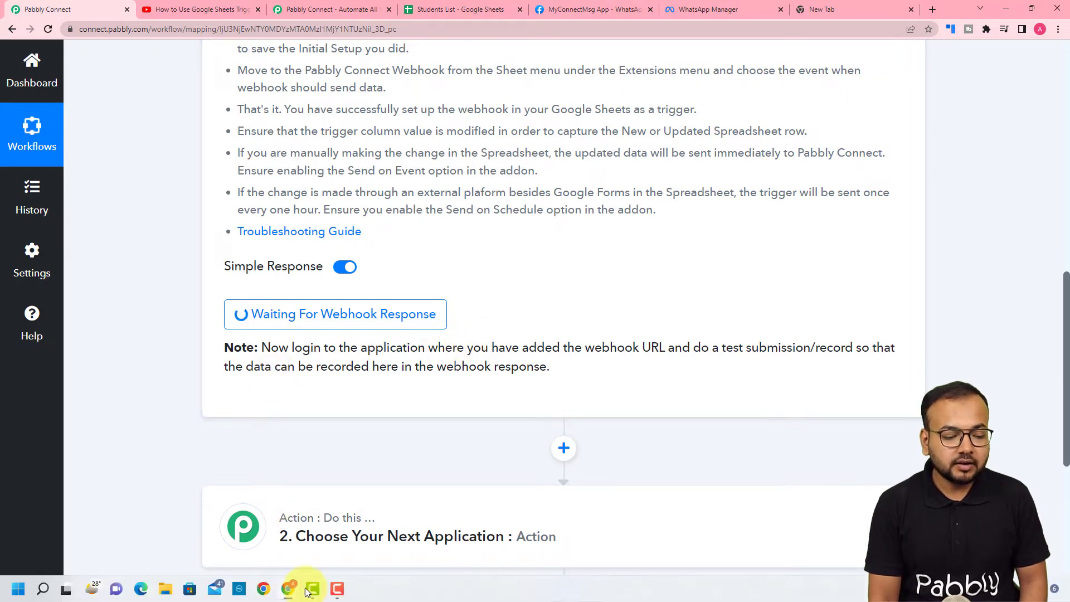
In the Students List spreadsheet's webhook Initial Setup, enter the webhook URL and trigger column D for the Exam Shcedule sheet, and send test data
{"action": "mouse_move", "coordinate": [287, 580]}
{"action": "left_click", "coordinate": [315, 544]}
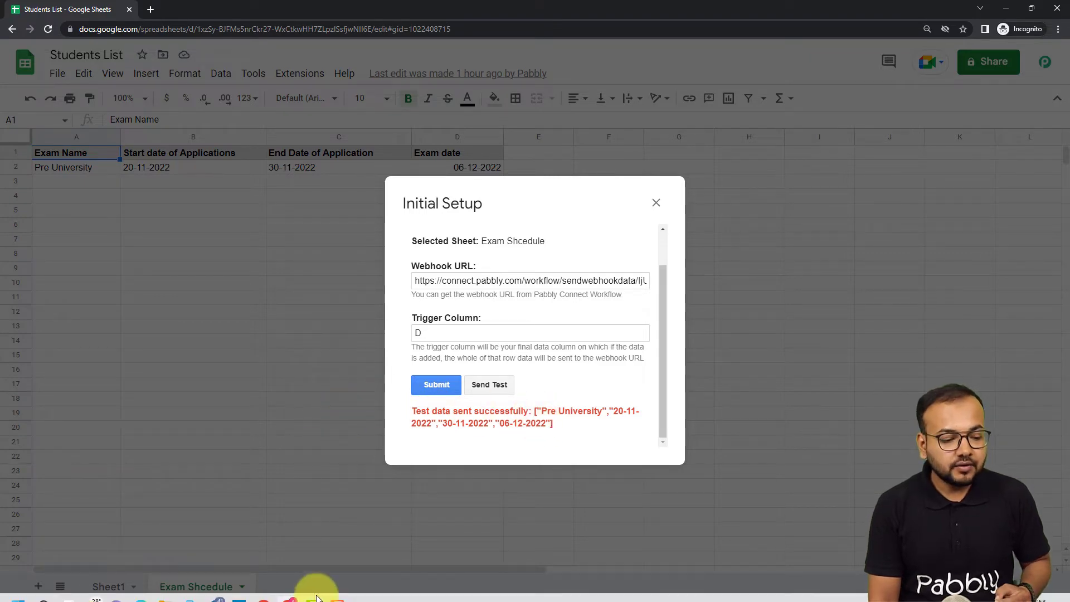
Return to the Pabbly Connect workflow and examine the exam details received in the trigger's webhook response
{"action": "mouse_move", "coordinate": [299, 592]}
{"action": "left_click", "coordinate": [245, 493]}
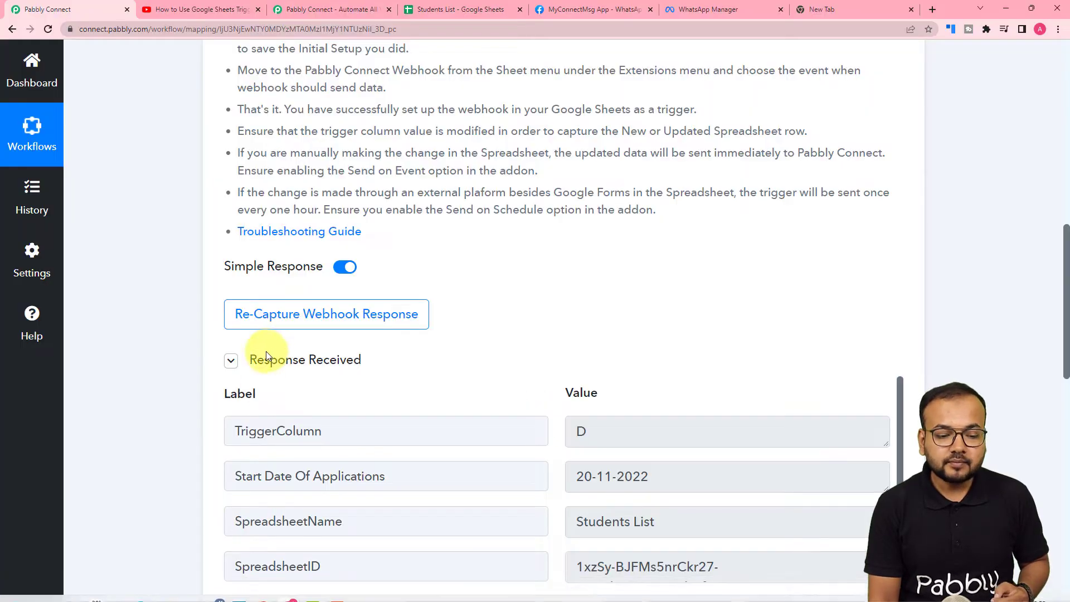
{"action": "scroll", "coordinate": [265, 352], "scroll_direction": "down", "scroll_amount": 3}
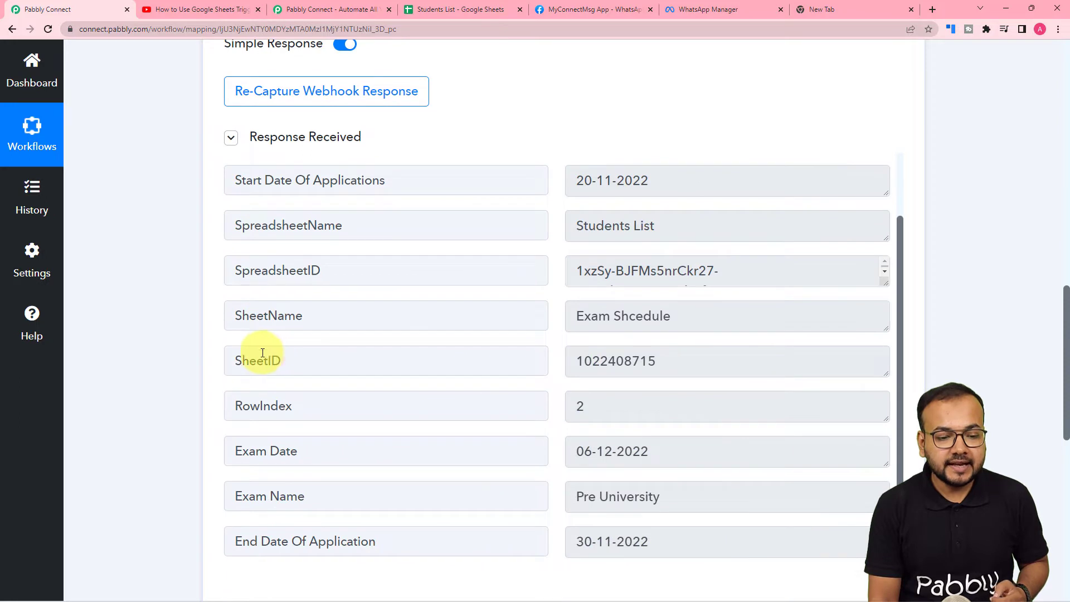
{"action": "scroll", "coordinate": [228, 341], "scroll_direction": "down", "scroll_amount": 1}
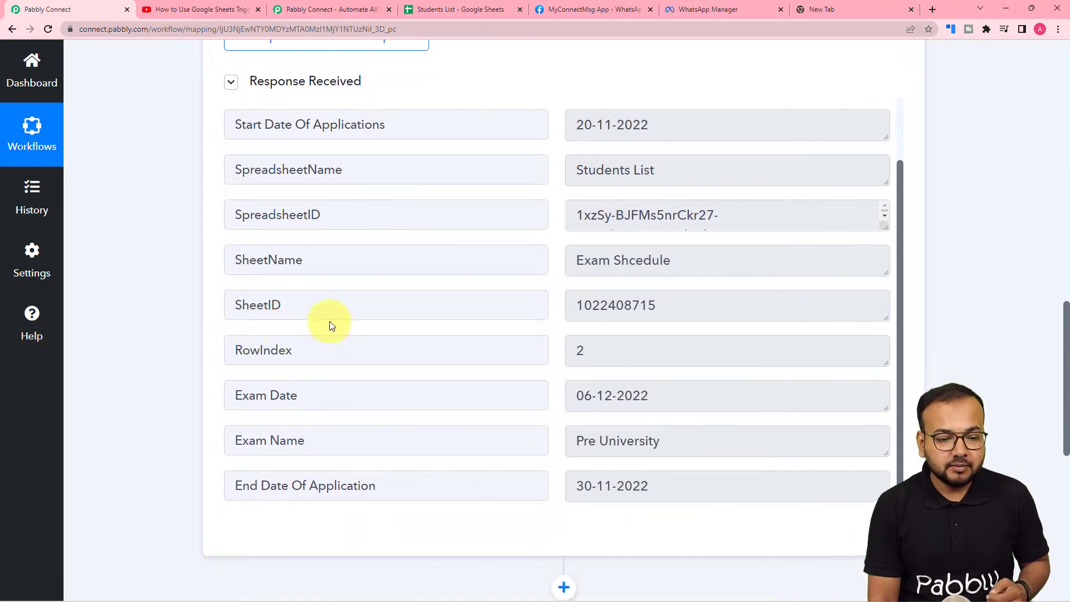
{"action": "scroll", "coordinate": [290, 363], "scroll_direction": "down", "scroll_amount": 2}
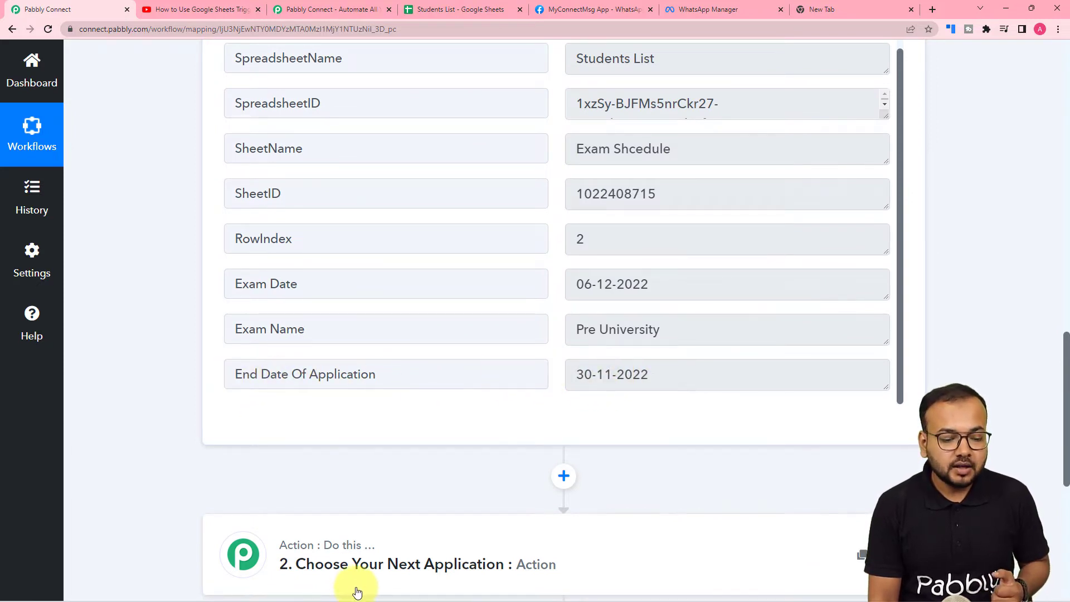
Submit the Initial Setup for the Exam Shcedule sheet in Google Sheets and check that Send On Event is enabled in Pabbly Connect Webhooks
{"action": "left_click", "coordinate": [318, 540]}
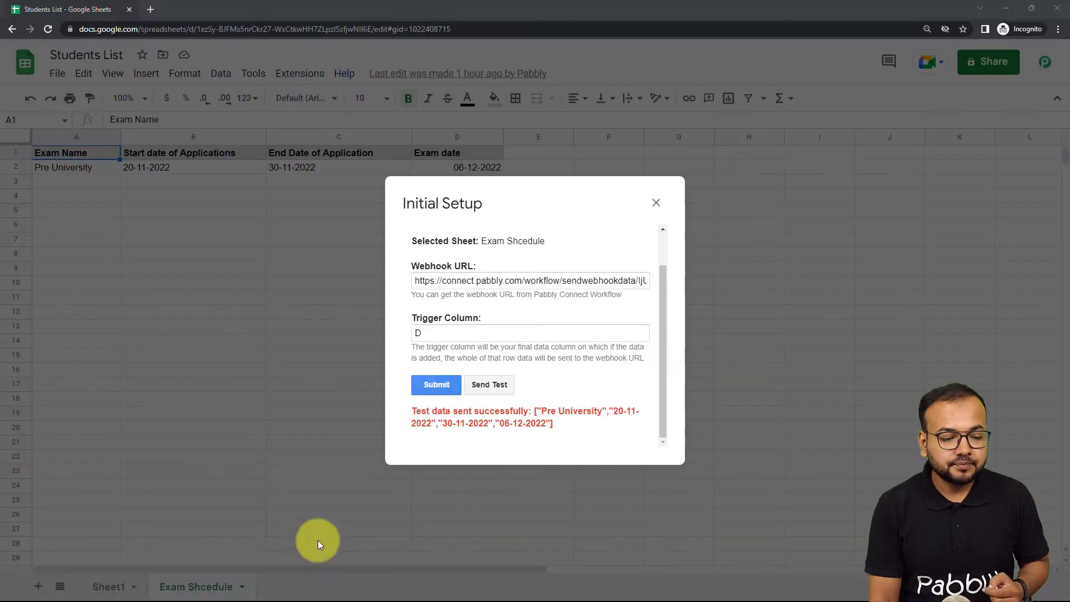
{"action": "left_click", "coordinate": [430, 389]}
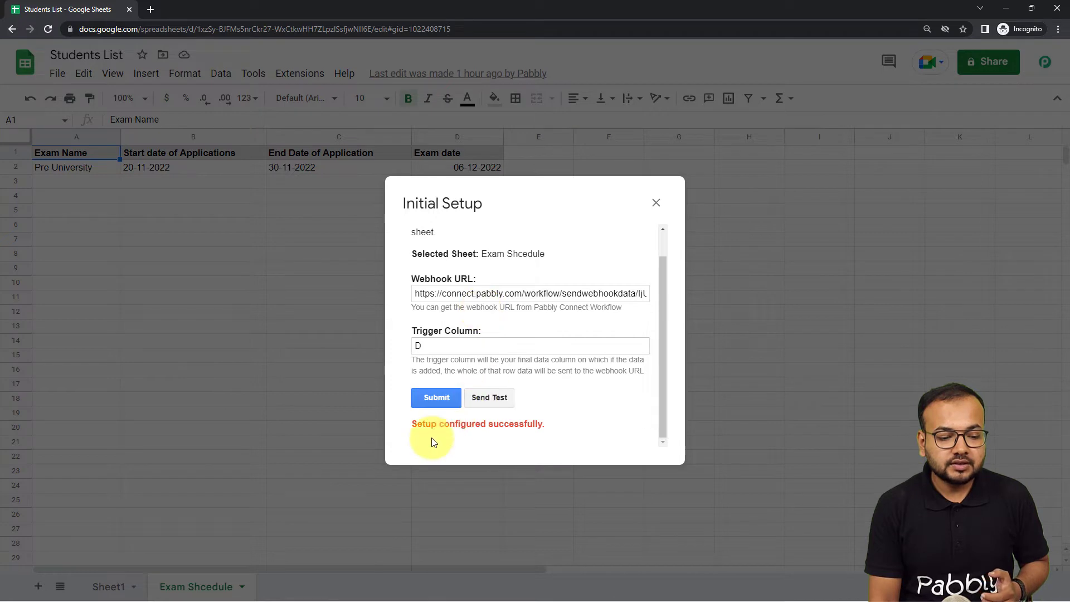
{"action": "left_click", "coordinate": [651, 204]}
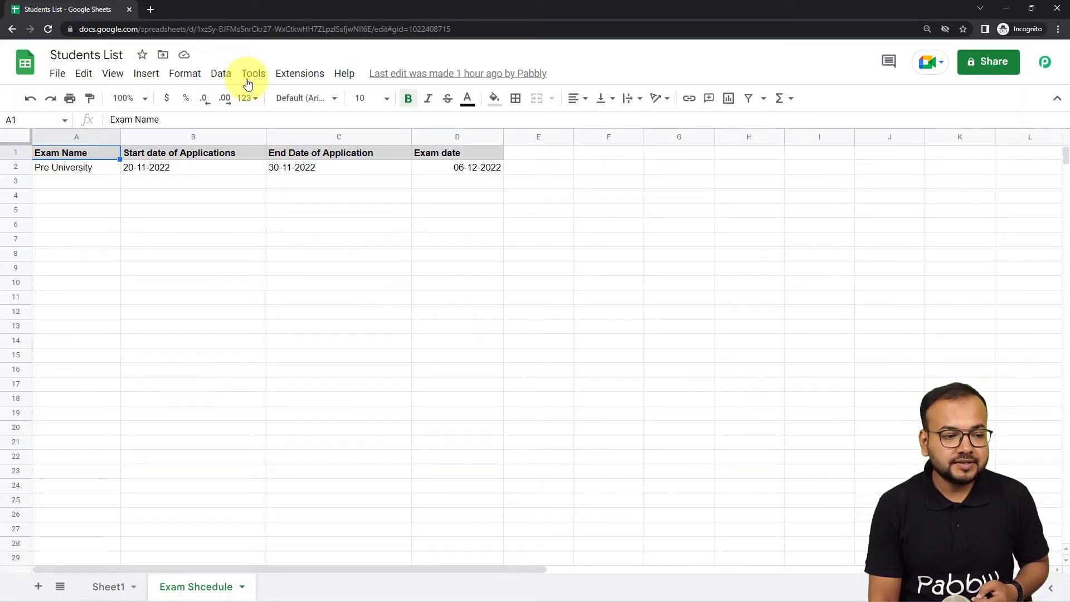
{"action": "left_click", "coordinate": [289, 78]}
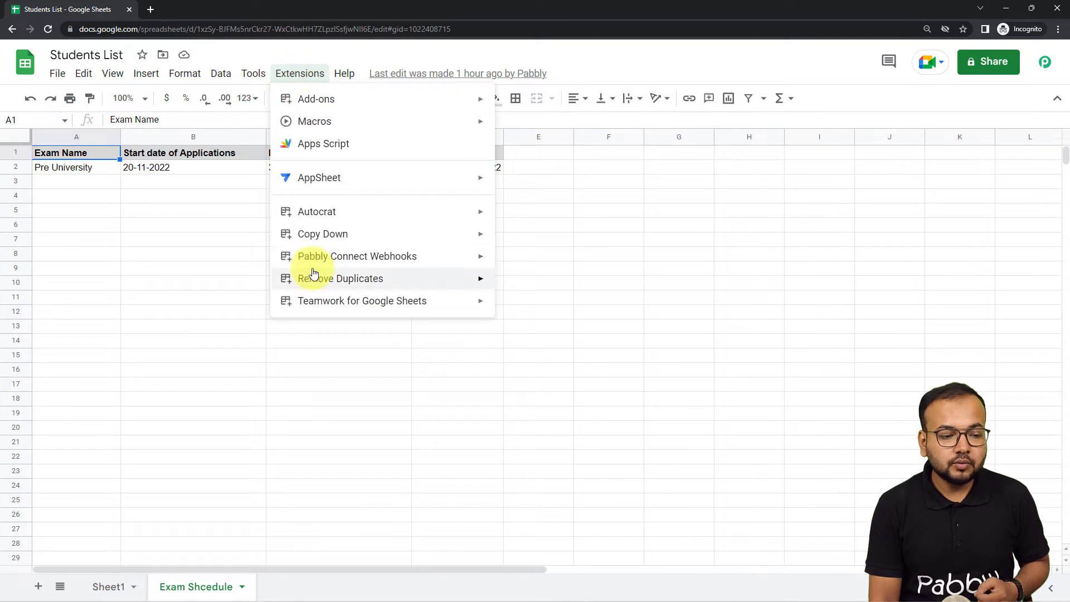
{"action": "mouse_move", "coordinate": [315, 262]}
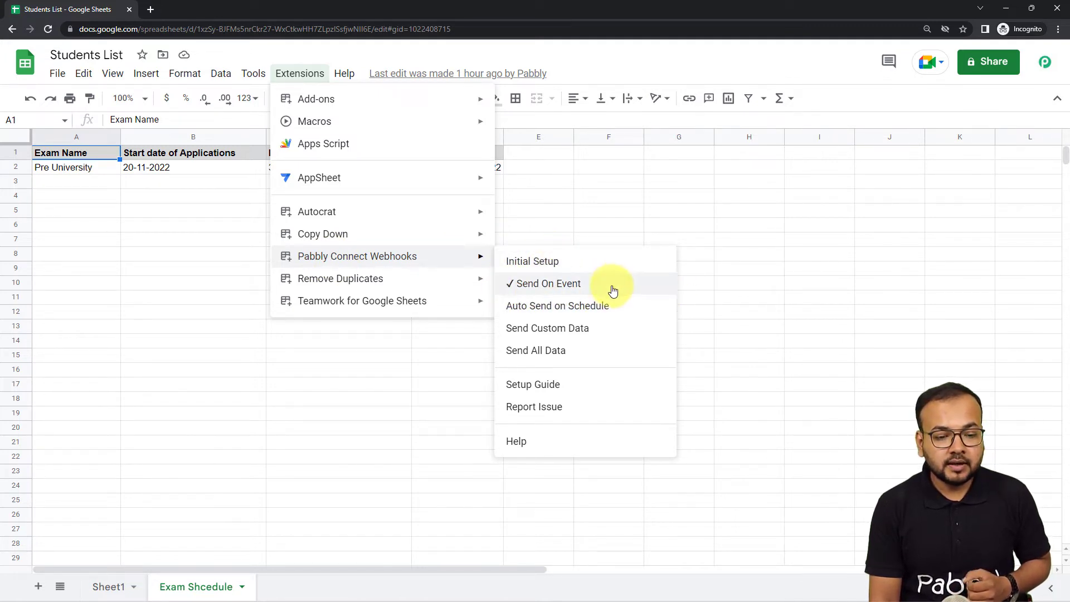
{"action": "left_click", "coordinate": [693, 289]}
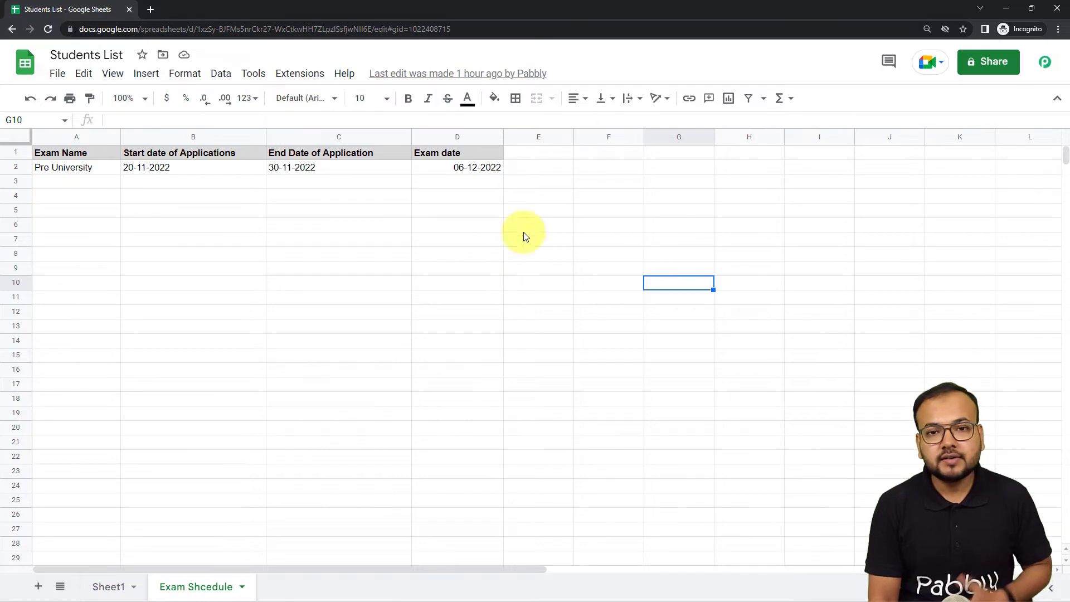
Go back to the workflow, then switch to Sheet1 of the Students List spreadsheet and examine the Application Status column
{"action": "left_click", "coordinate": [1003, 8]}
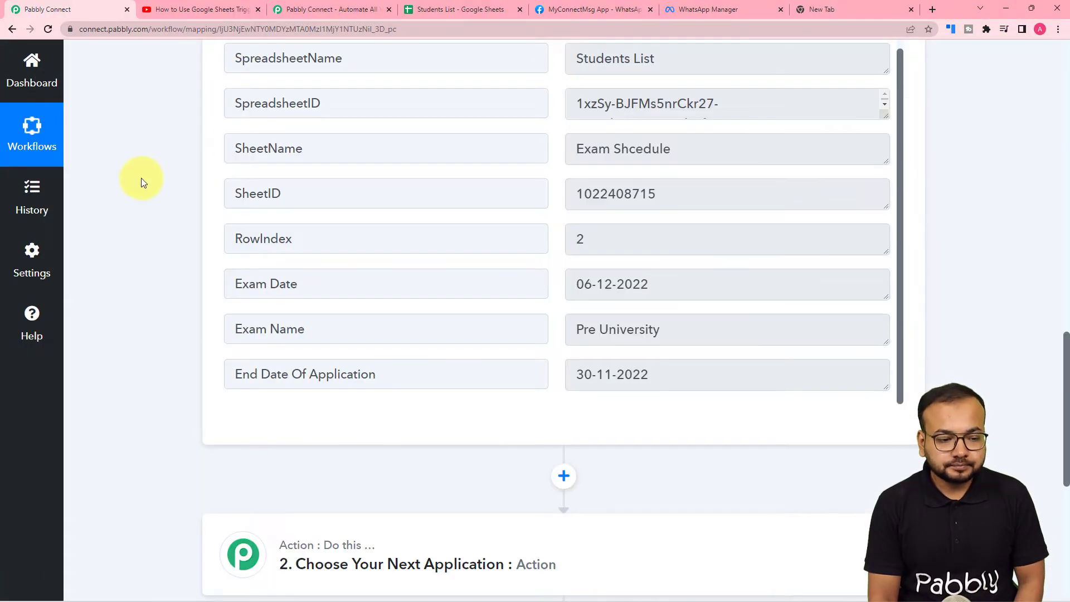
{"action": "scroll", "coordinate": [141, 178], "scroll_direction": "down", "scroll_amount": 4}
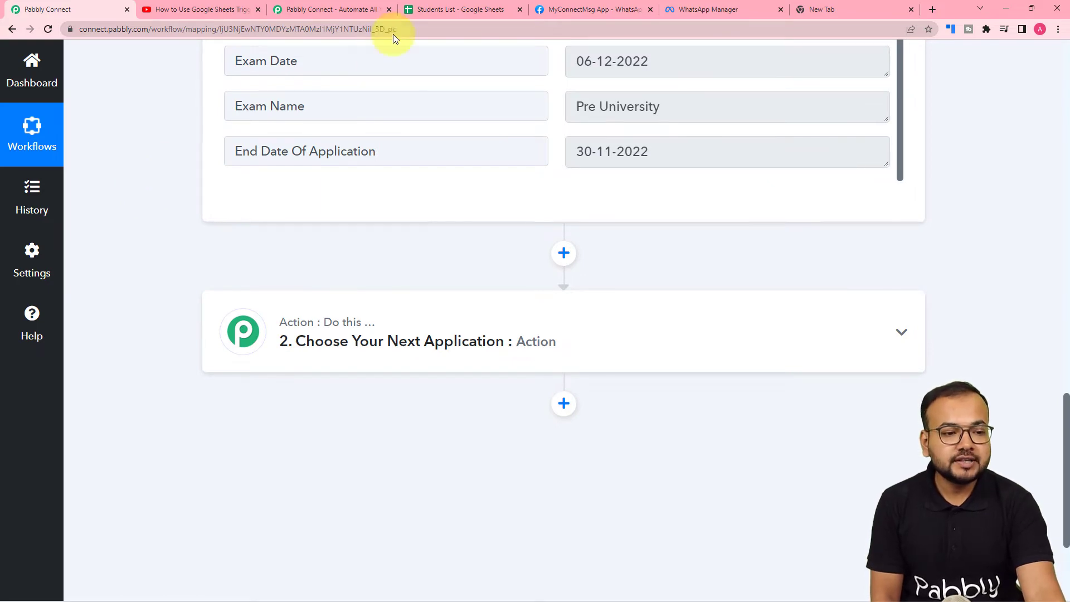
{"action": "left_click", "coordinate": [433, 7]}
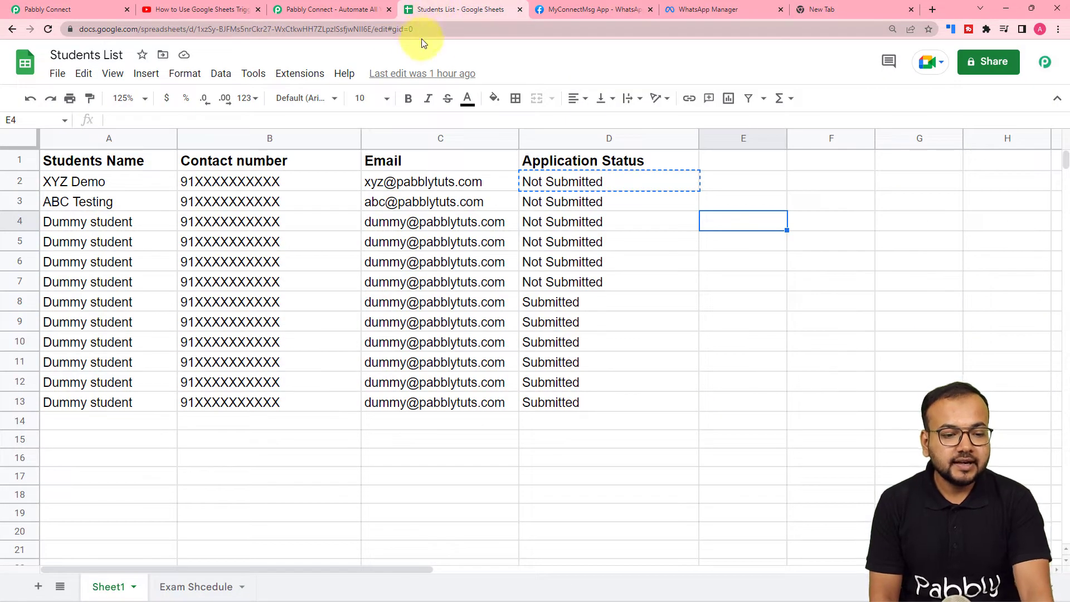
{"action": "left_click", "coordinate": [564, 222]}
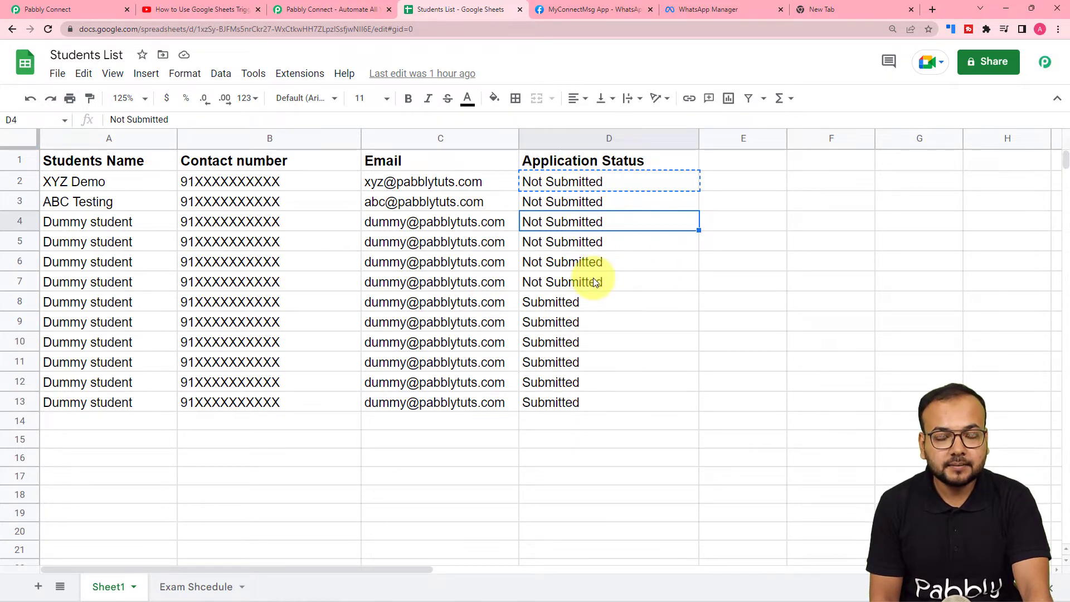
Return to the Pabbly Connect workflow and set its action step to Google Sheets with the event Lookup Spreadsheet Rows
{"action": "left_click", "coordinate": [39, 10]}
{"action": "scroll", "coordinate": [184, 244], "scroll_direction": "down", "scroll_amount": 3}
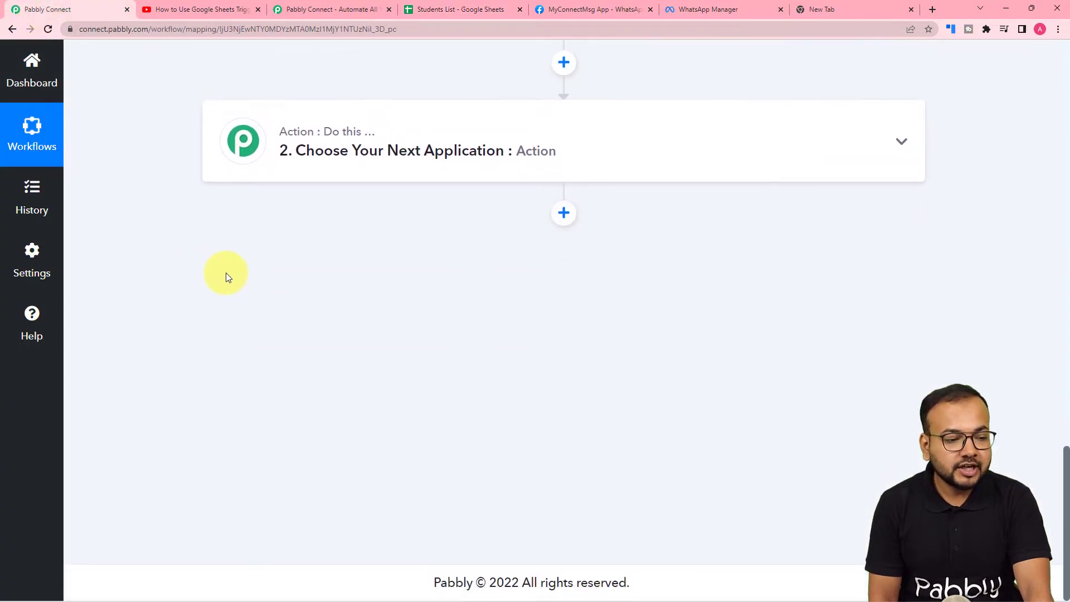
{"action": "left_click", "coordinate": [371, 172]}
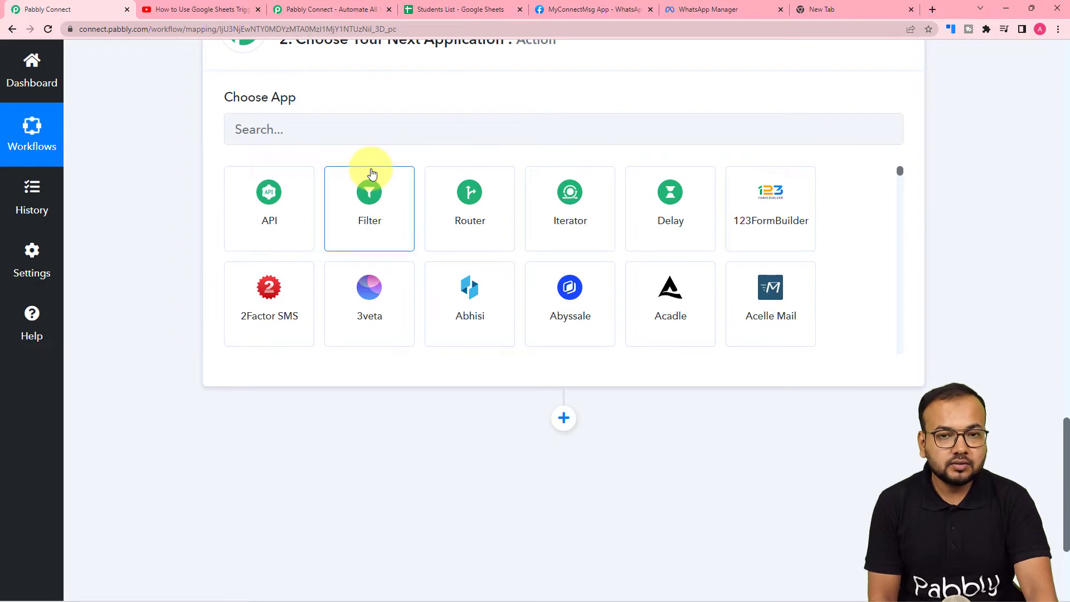
{"action": "left_click", "coordinate": [373, 124]}
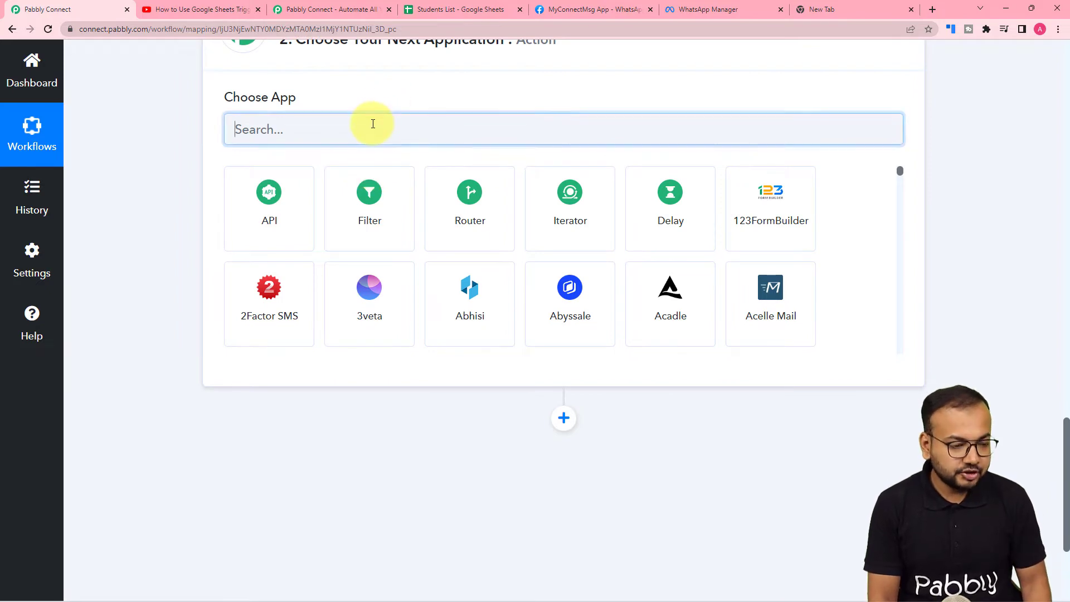
{"action": "type", "text": "goo"}
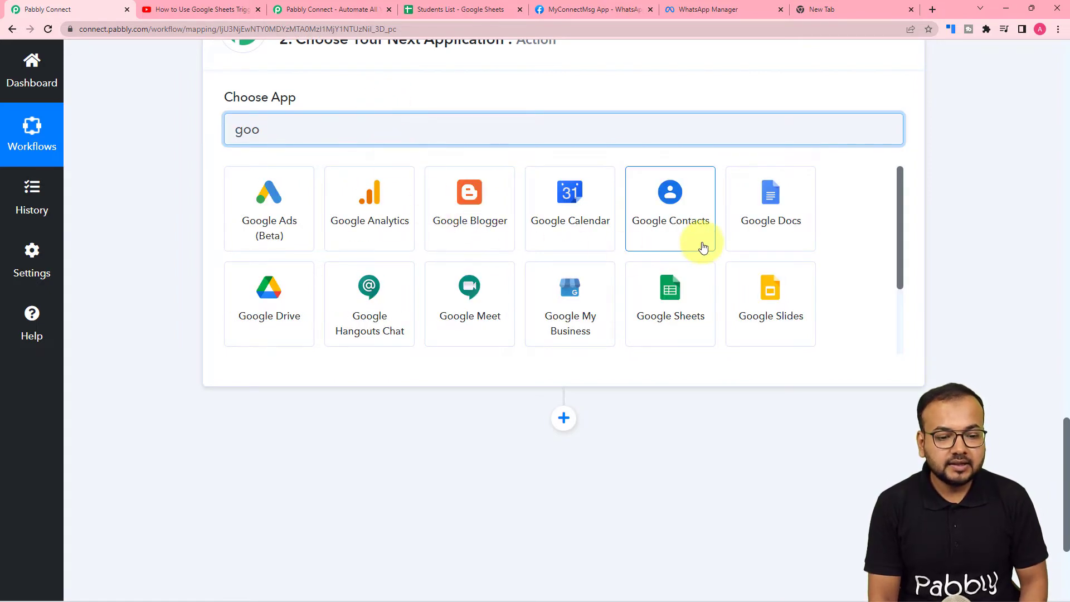
{"action": "left_click", "coordinate": [675, 307]}
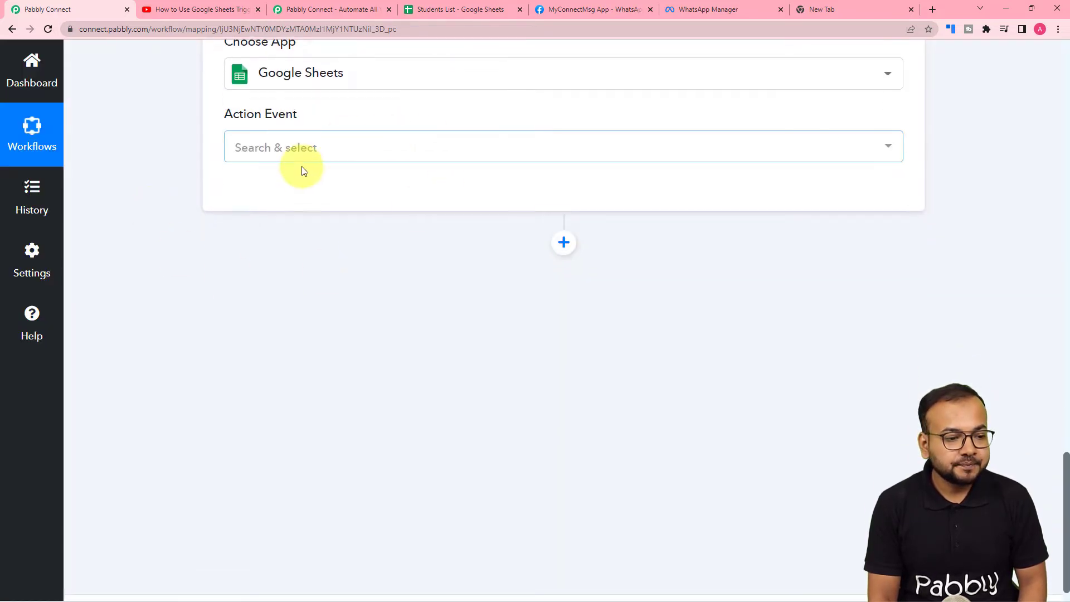
{"action": "left_click", "coordinate": [263, 149]}
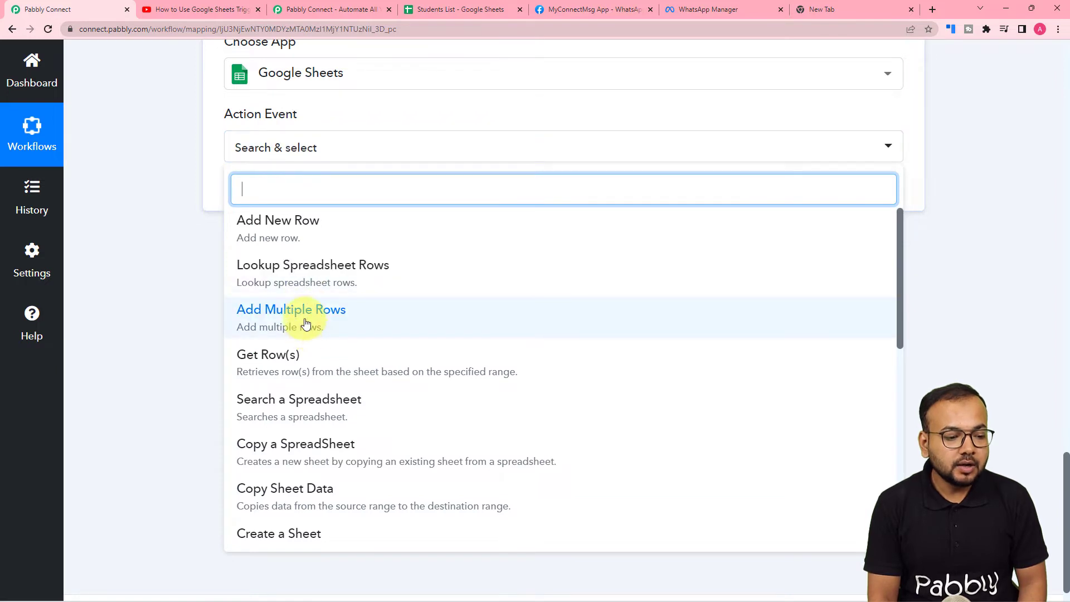
{"action": "left_click", "coordinate": [333, 283]}
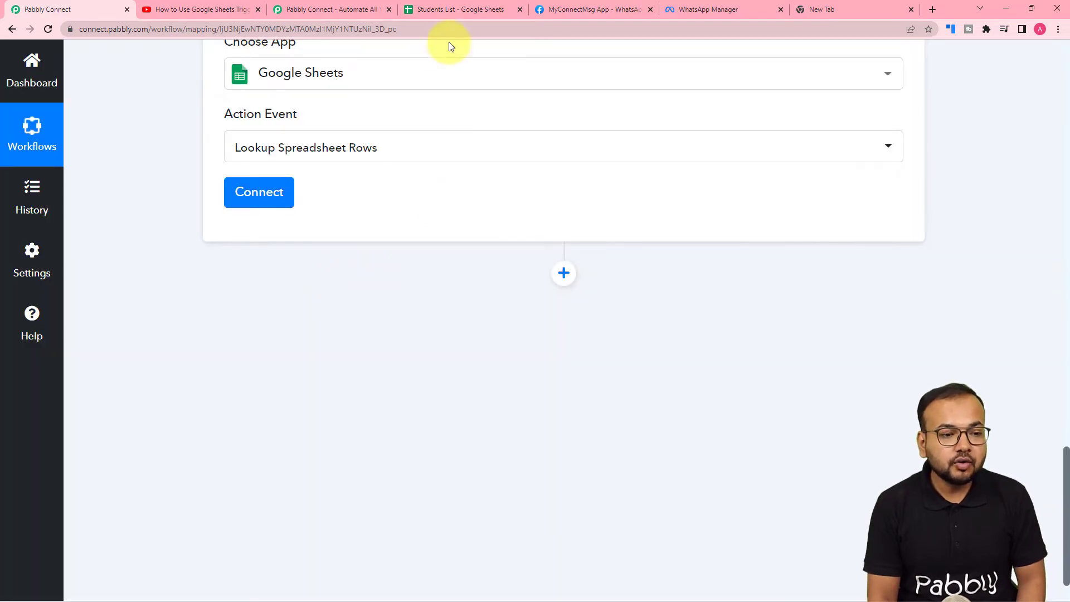
Connect the action through a new Google Sheets connection authorized with the Pabbly account, and select the Students List spreadsheet and Sheet1
{"action": "left_click", "coordinate": [446, 10]}
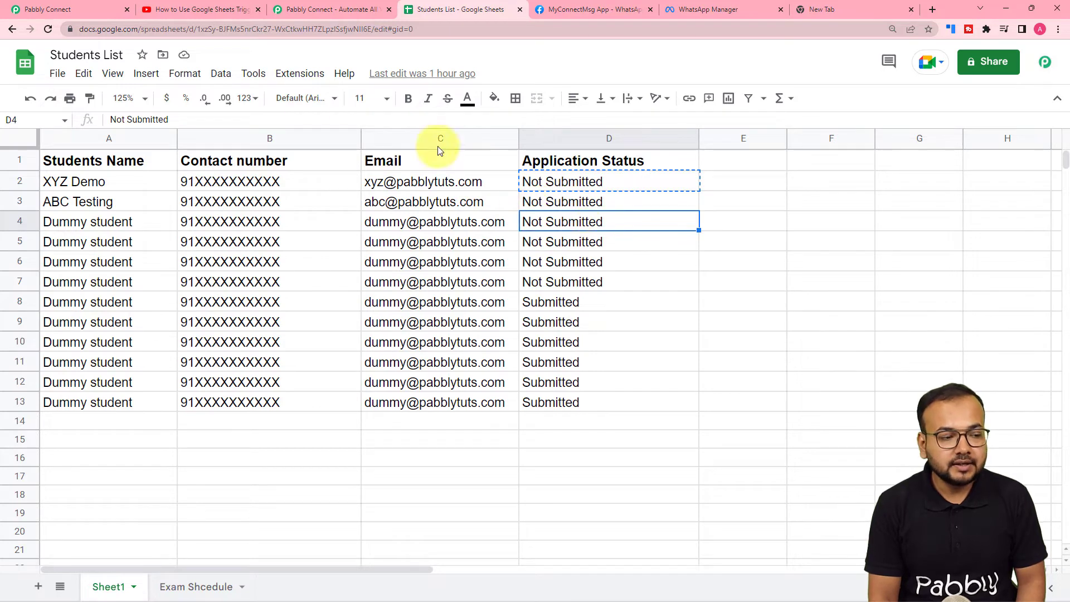
{"action": "left_click", "coordinate": [53, 7]}
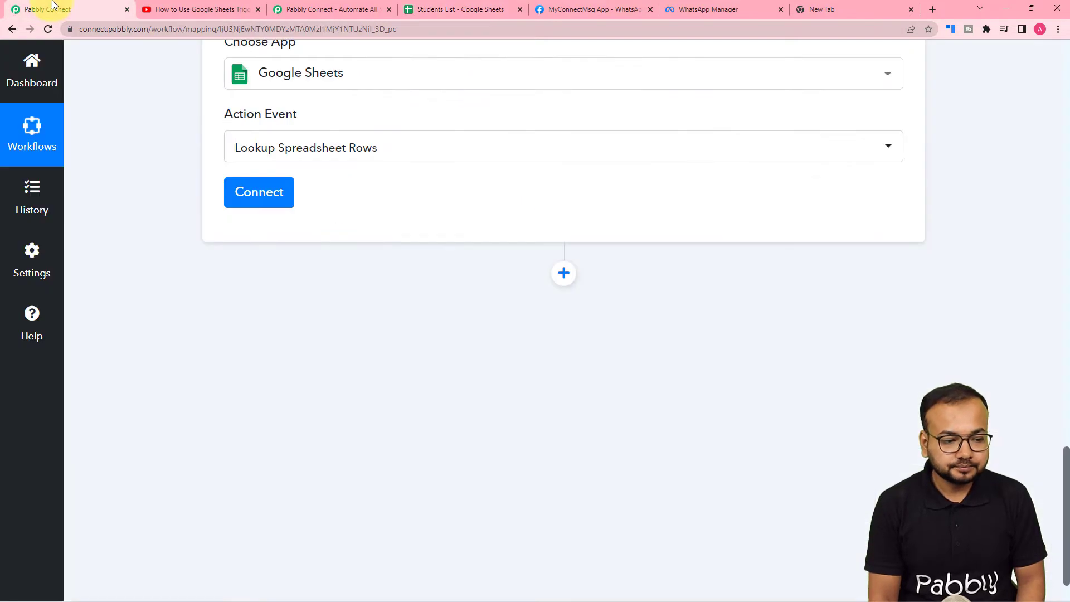
{"action": "left_click", "coordinate": [261, 196]}
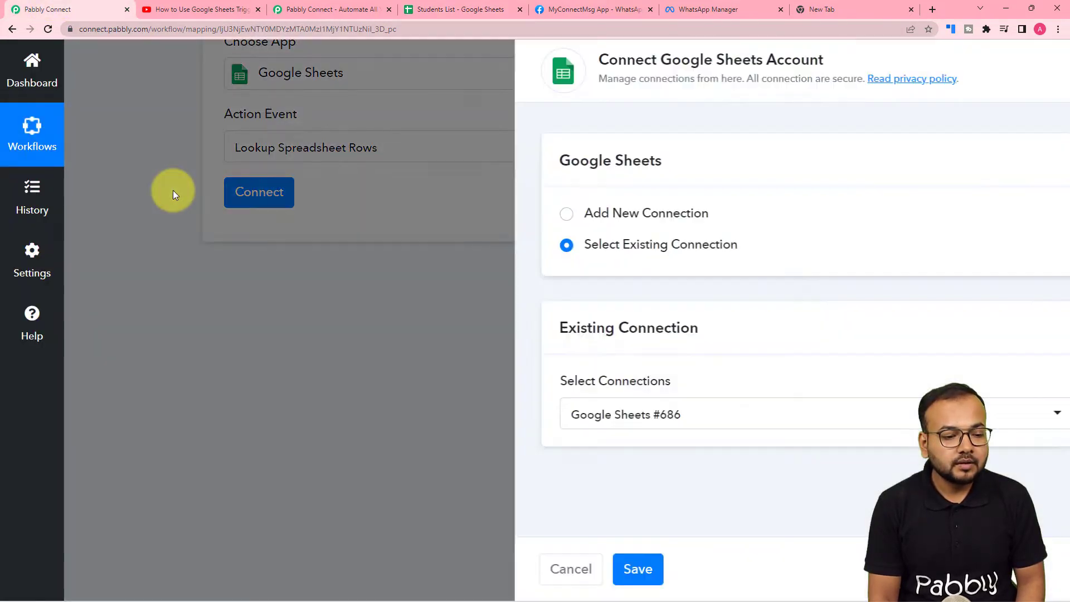
{"action": "left_click", "coordinate": [502, 216]}
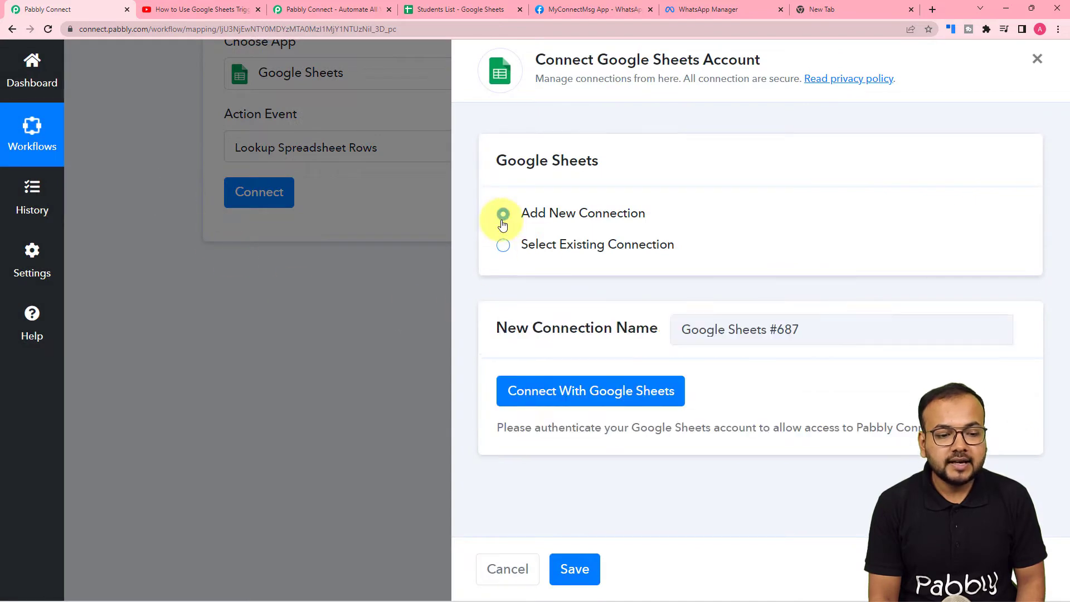
{"action": "left_click", "coordinate": [545, 390]}
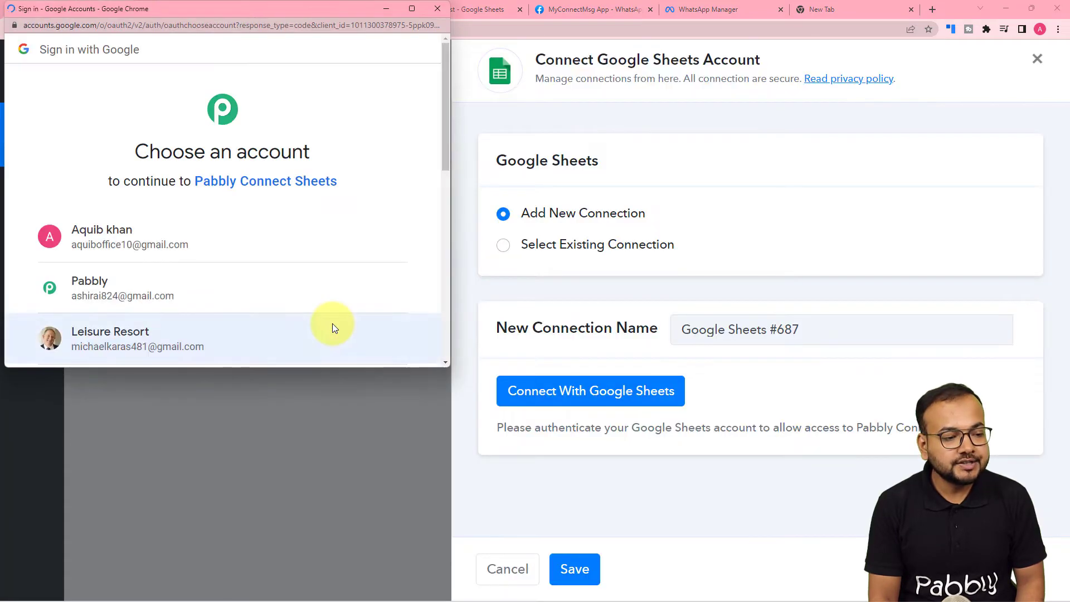
{"action": "left_click", "coordinate": [131, 301]}
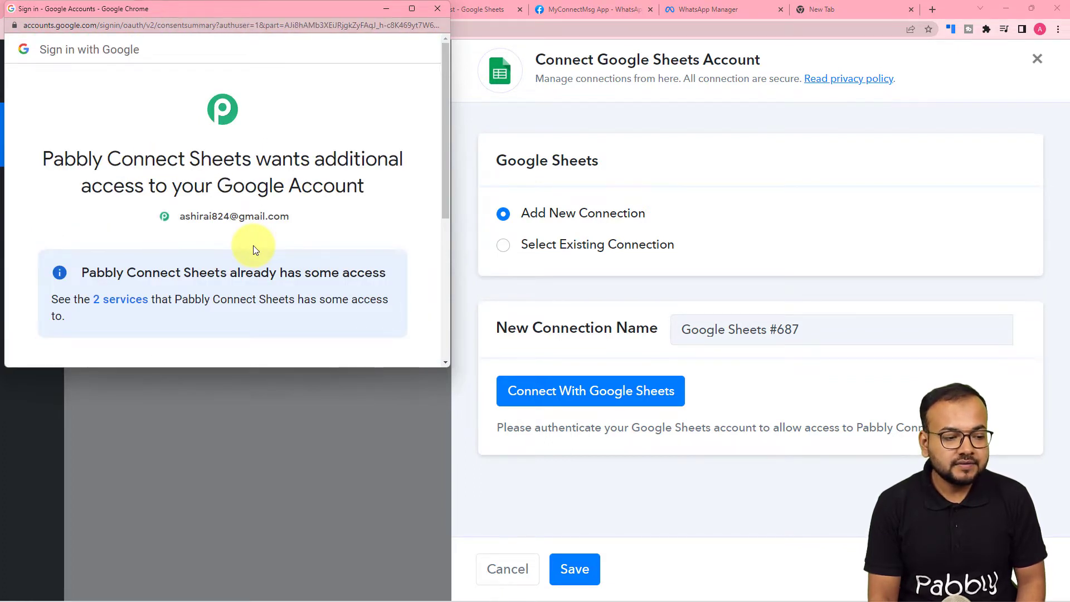
{"action": "scroll", "coordinate": [253, 245], "scroll_direction": "down", "scroll_amount": 2}
{"action": "scroll", "coordinate": [253, 245], "scroll_direction": "down", "scroll_amount": 2}
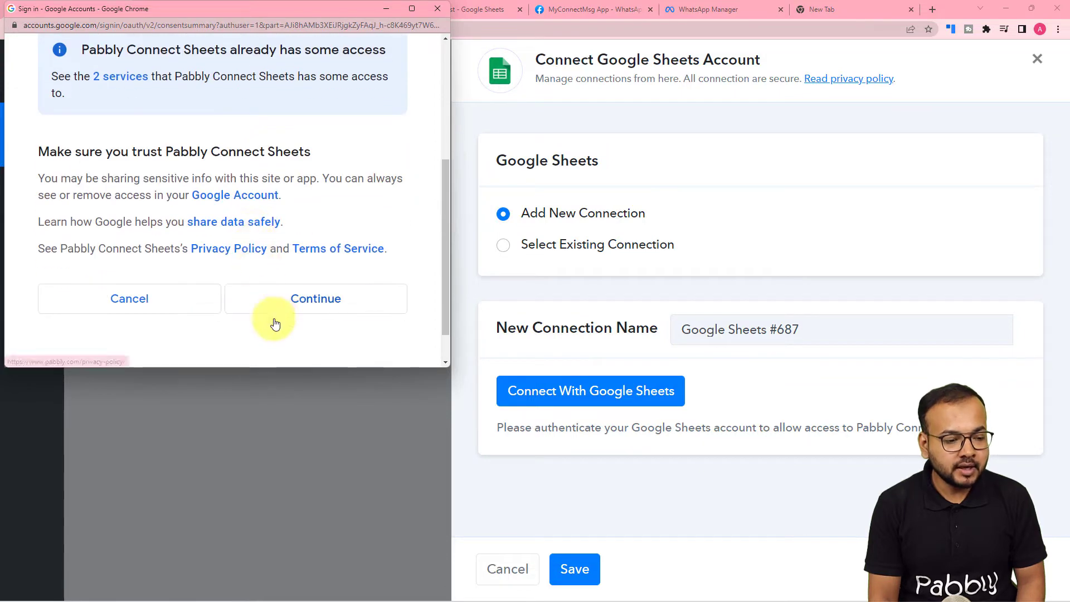
{"action": "left_click", "coordinate": [287, 301]}
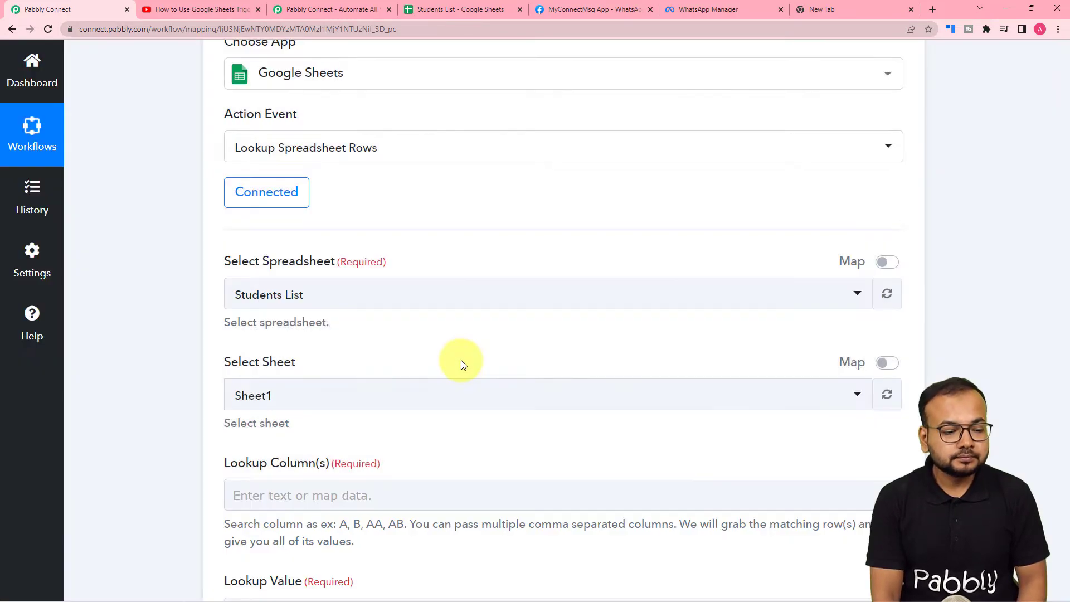
Check the spreadsheet's name in Google Sheets, and return to Pabbly Connect to reselect Students List as the lookup spreadsheet
{"action": "scroll", "coordinate": [115, 269], "scroll_direction": "down", "scroll_amount": 4}
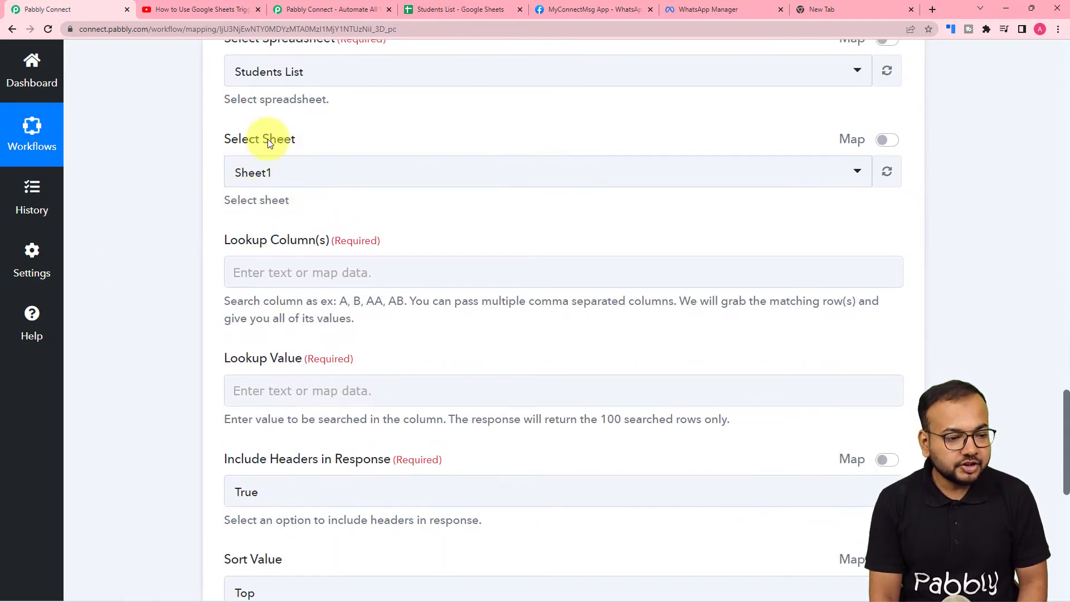
{"action": "scroll", "coordinate": [260, 127], "scroll_direction": "up", "scroll_amount": 2}
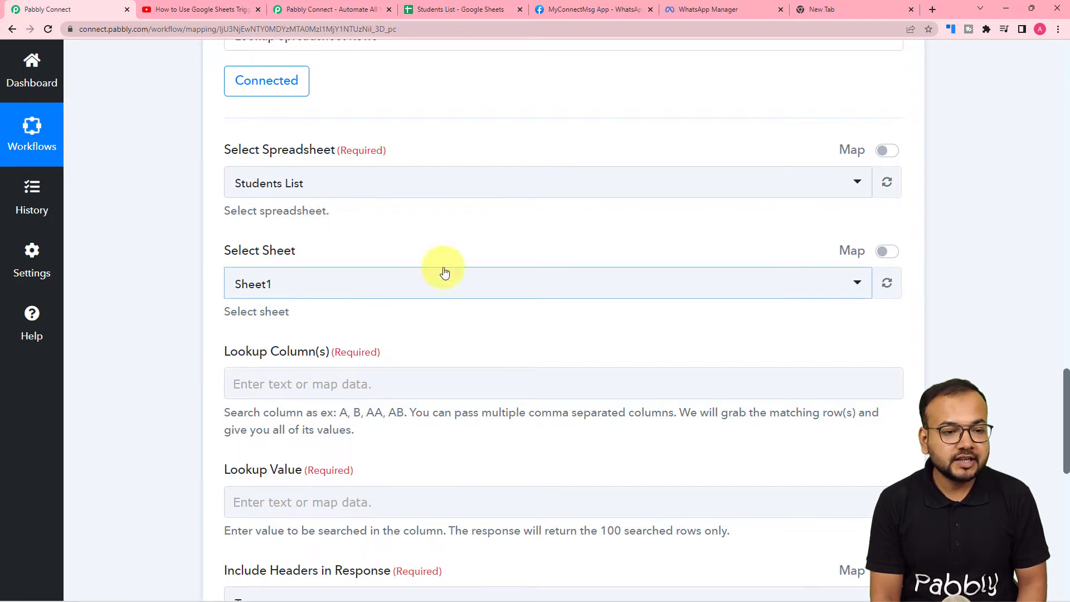
{"action": "left_click", "coordinate": [480, 10]}
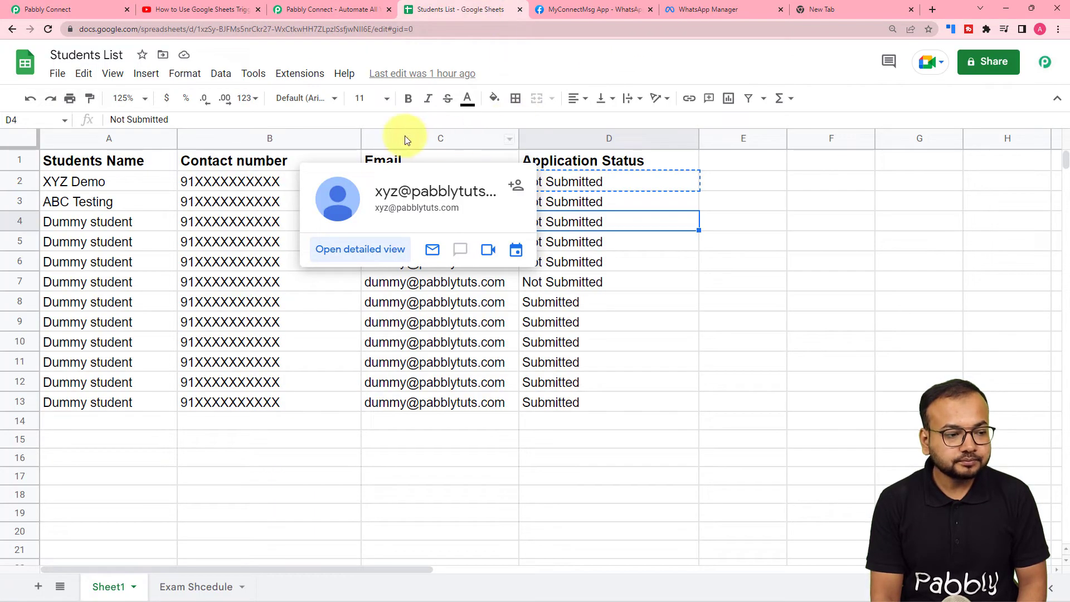
{"action": "left_click", "coordinate": [234, 215]}
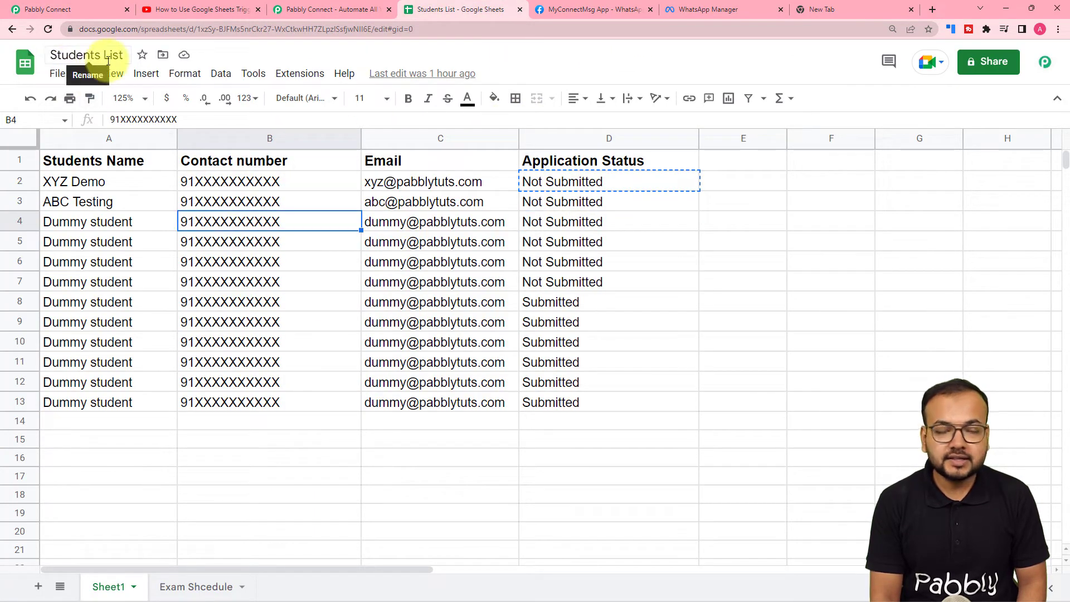
{"action": "left_click", "coordinate": [32, 9]}
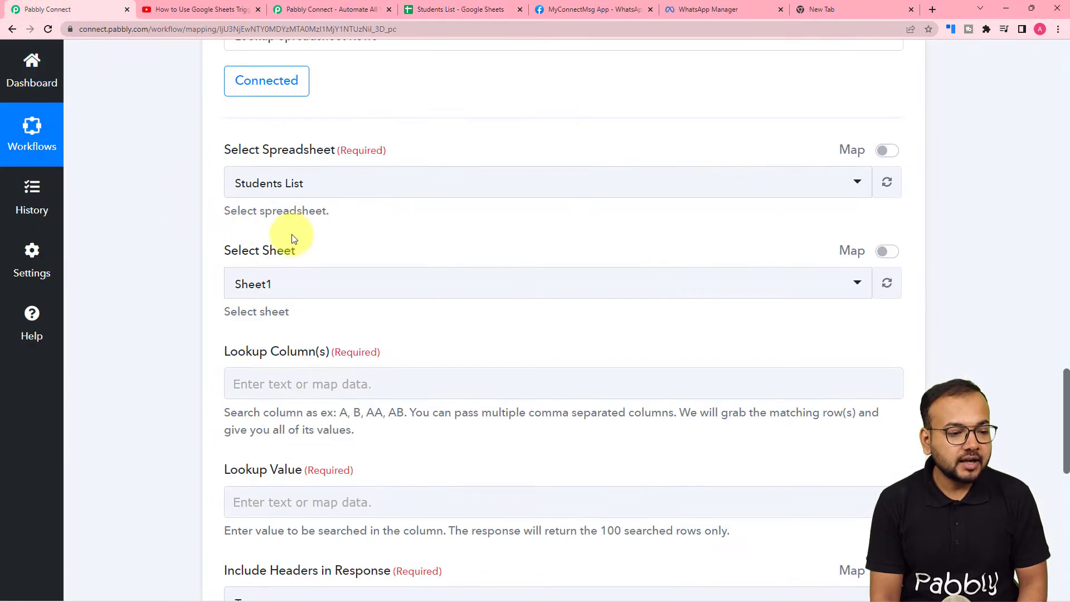
{"action": "left_click", "coordinate": [301, 186]}
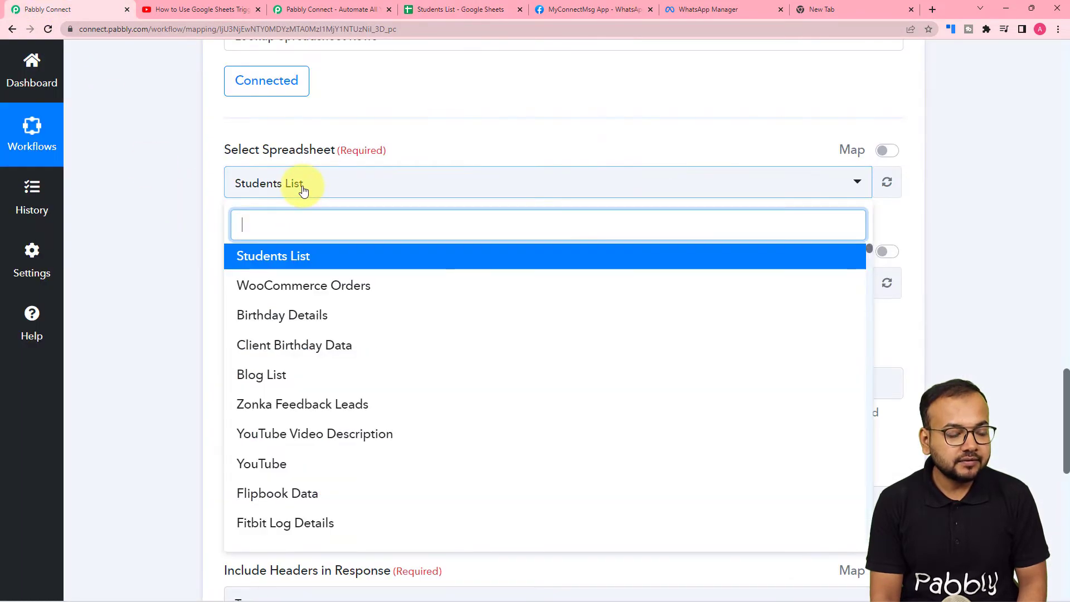
{"action": "left_click", "coordinate": [262, 260]}
Check the sheet name in Google Sheets, and return to the lookup step in Pabbly Connect to reselect Sheet1
{"action": "scroll", "coordinate": [187, 229], "scroll_direction": "down", "scroll_amount": 3}
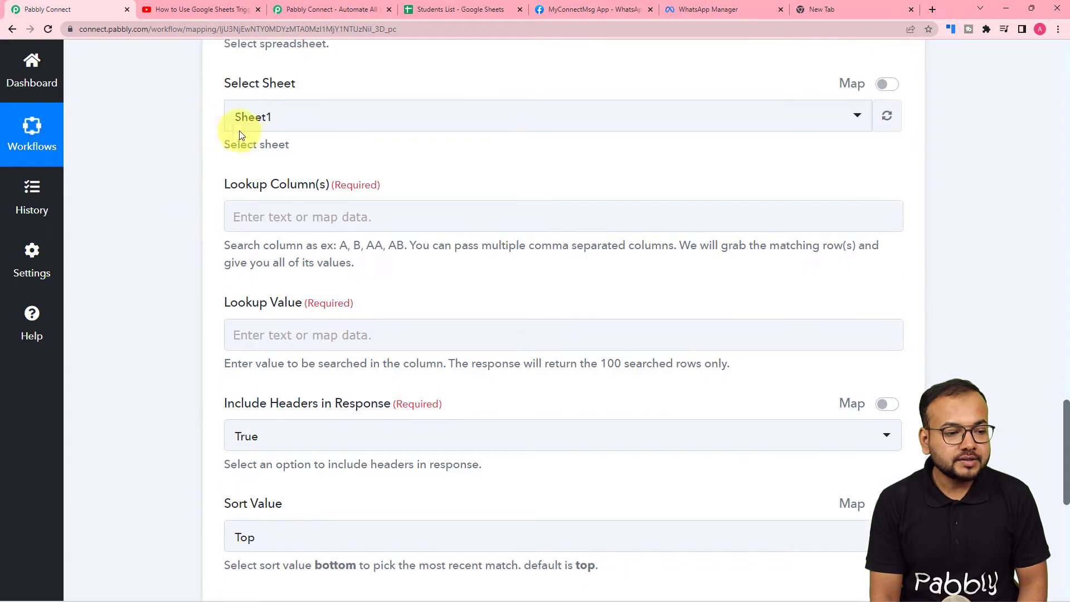
{"action": "left_click", "coordinate": [437, 9]}
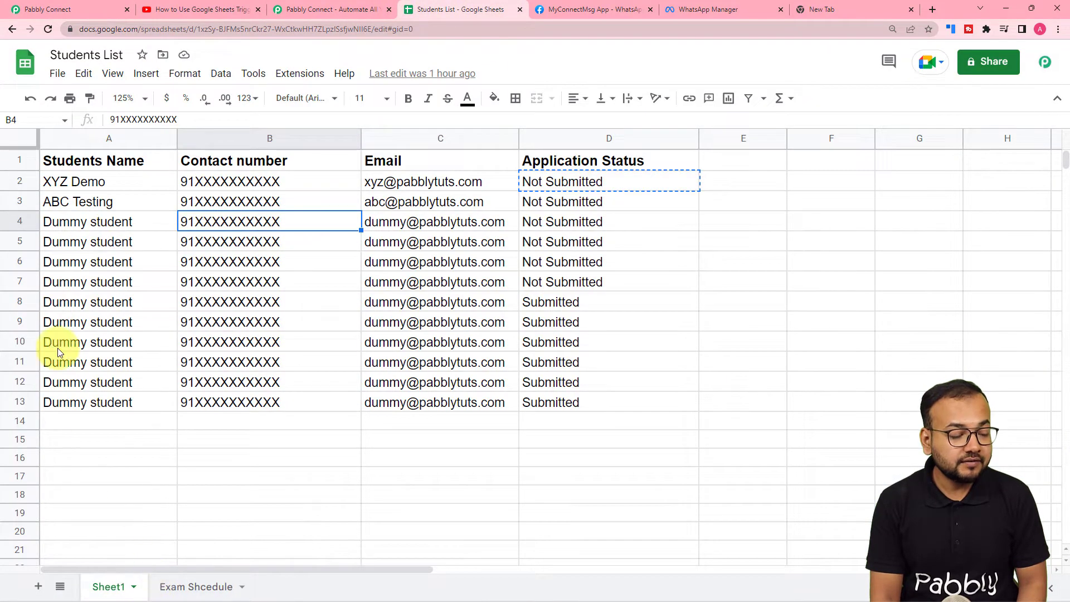
{"action": "left_click", "coordinate": [63, 11]}
{"action": "left_click", "coordinate": [375, 120]}
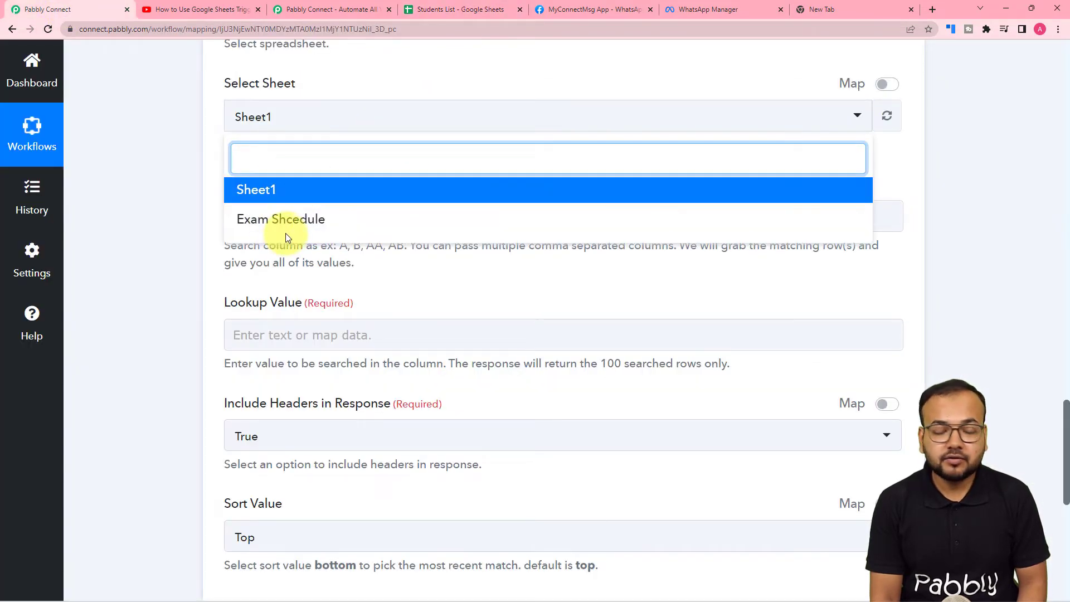
{"action": "left_click", "coordinate": [251, 193]}
{"action": "scroll", "coordinate": [185, 189], "scroll_direction": "down", "scroll_amount": 3}
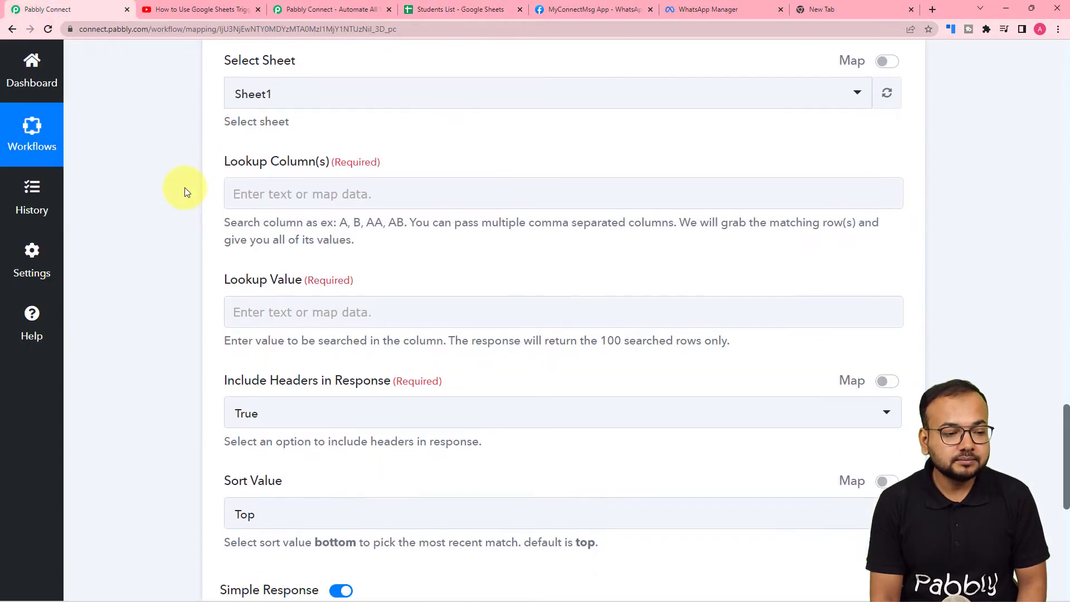
{"action": "scroll", "coordinate": [185, 188], "scroll_direction": "up", "scroll_amount": 2}
{"action": "left_click", "coordinate": [274, 161]}
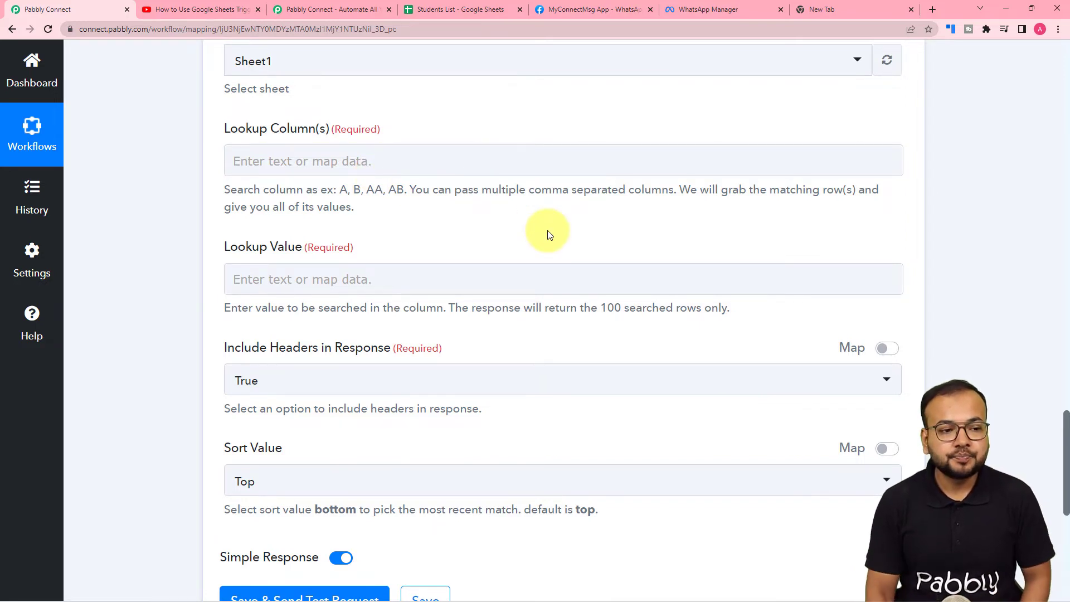
Switch to the Students List spreadsheet and copy the text "Not Submitted" from cell D3 of the Application Status column
{"action": "left_click", "coordinate": [467, 13]}
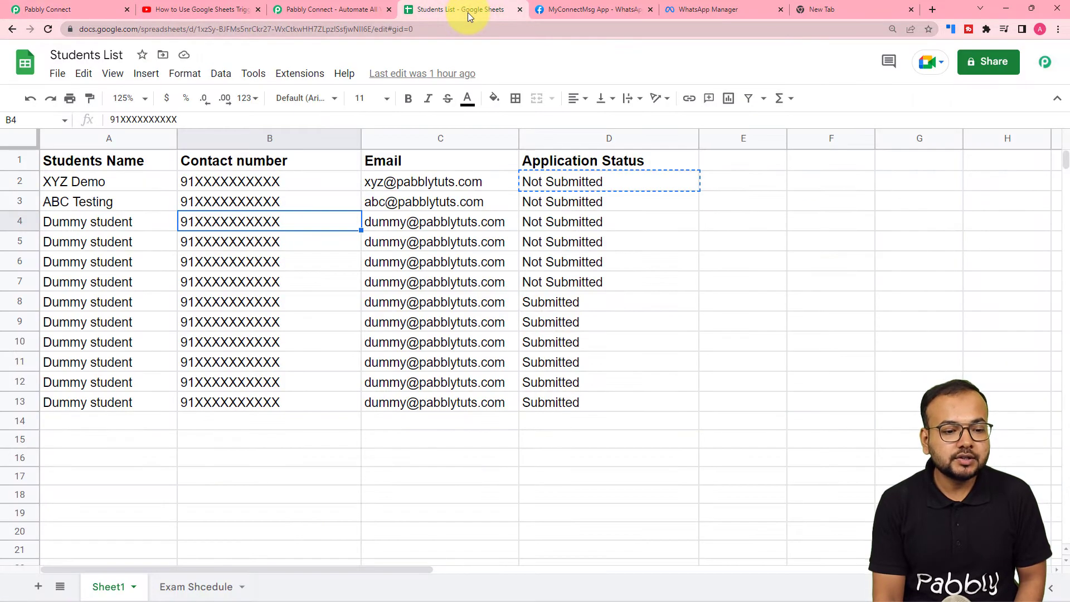
{"action": "left_click", "coordinate": [613, 204]}
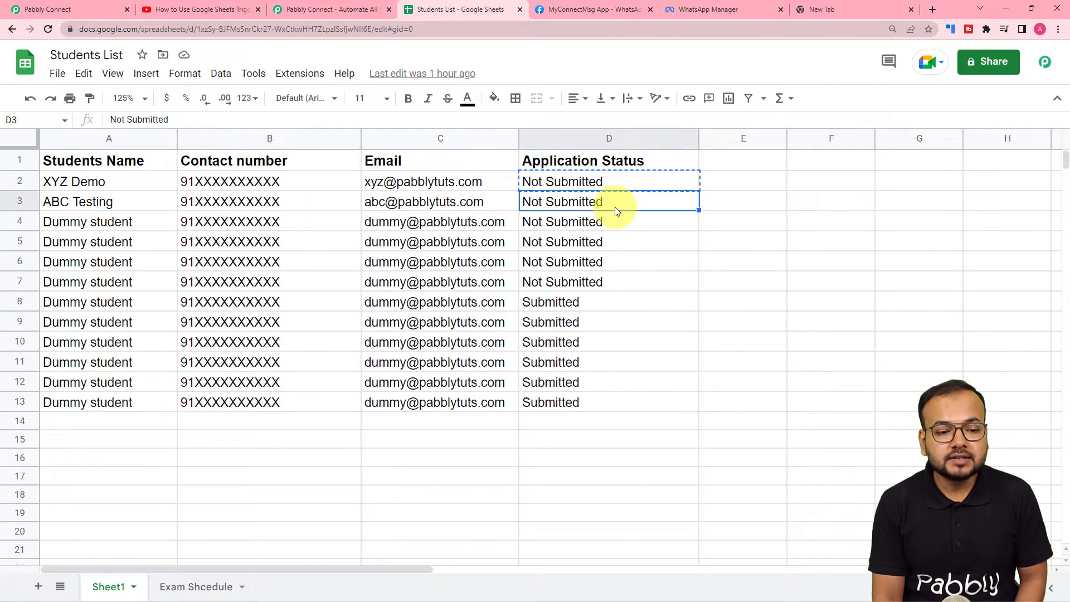
{"action": "left_click", "coordinate": [638, 270]}
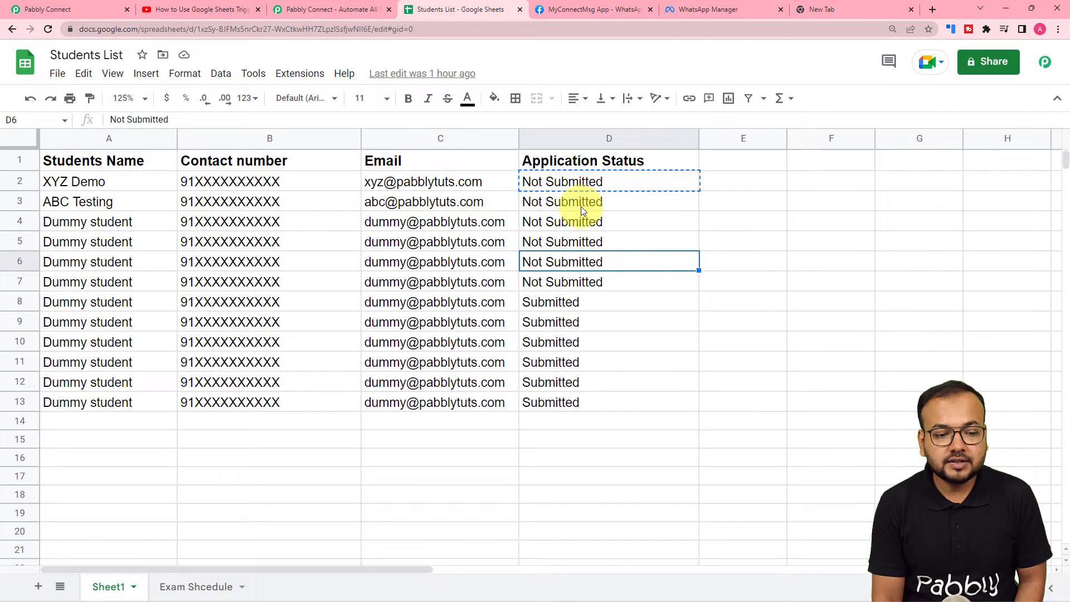
{"action": "left_click", "coordinate": [539, 209]}
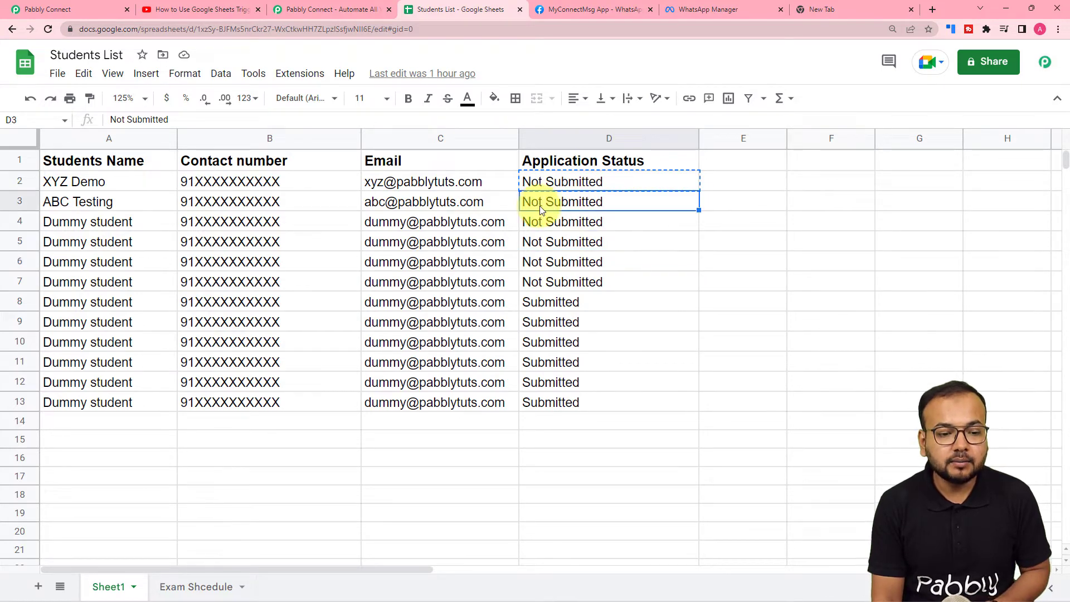
{"action": "double_click", "coordinate": [597, 208]}
{"action": "key", "text": "ctrl+a"}
{"action": "key", "text": "ctrl+c"}
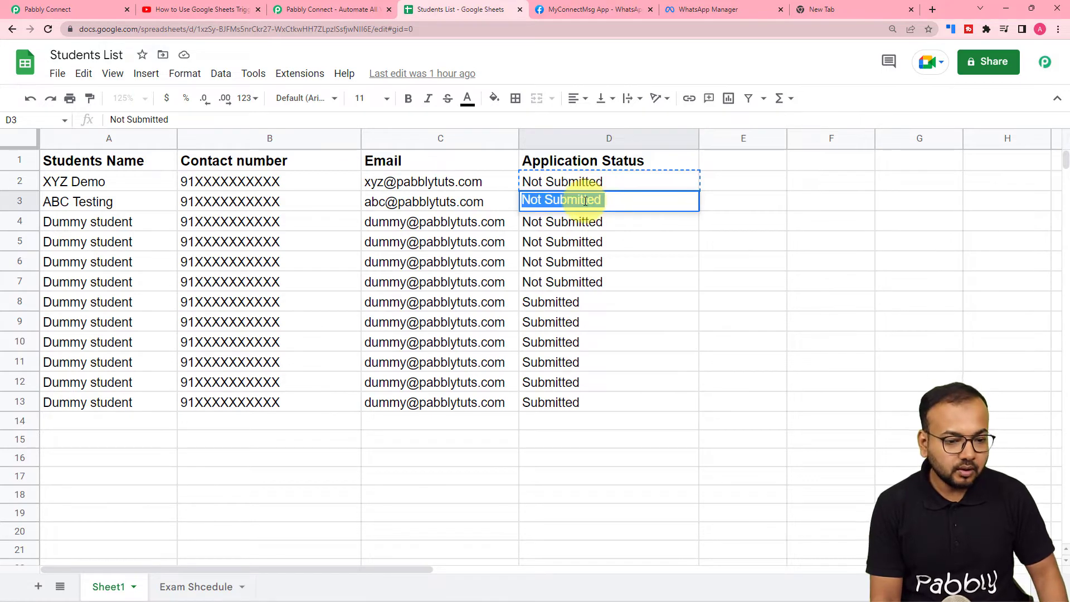
Return to Pabbly Connect and set Lookup Column(s) to D, checking the Application Status column letter in the spreadsheet
{"action": "left_click", "coordinate": [76, 9]}
{"action": "left_click", "coordinate": [330, 169]}
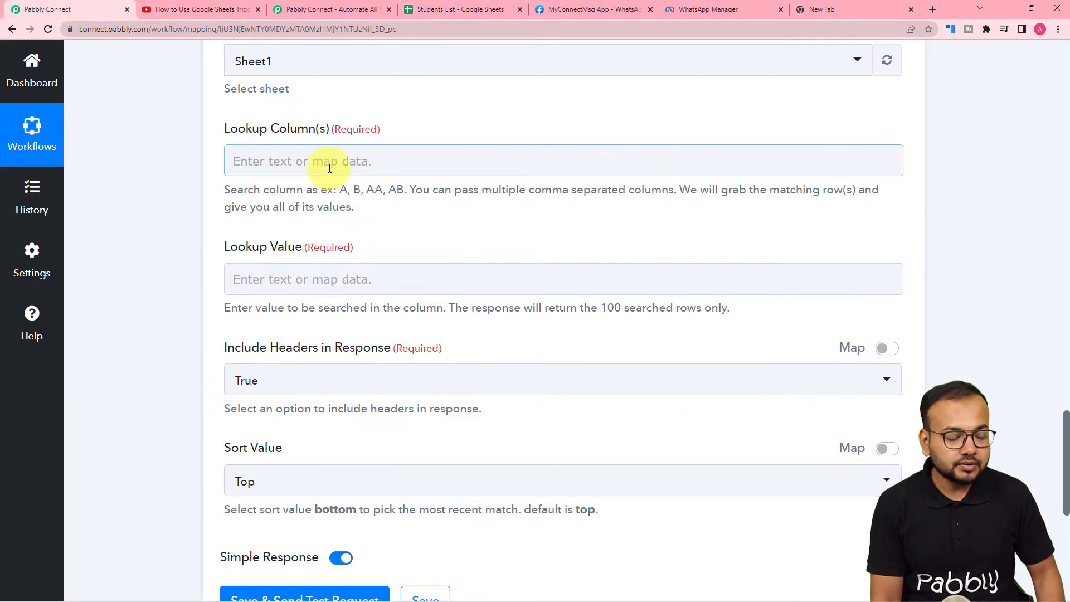
{"action": "left_click", "coordinate": [331, 165]}
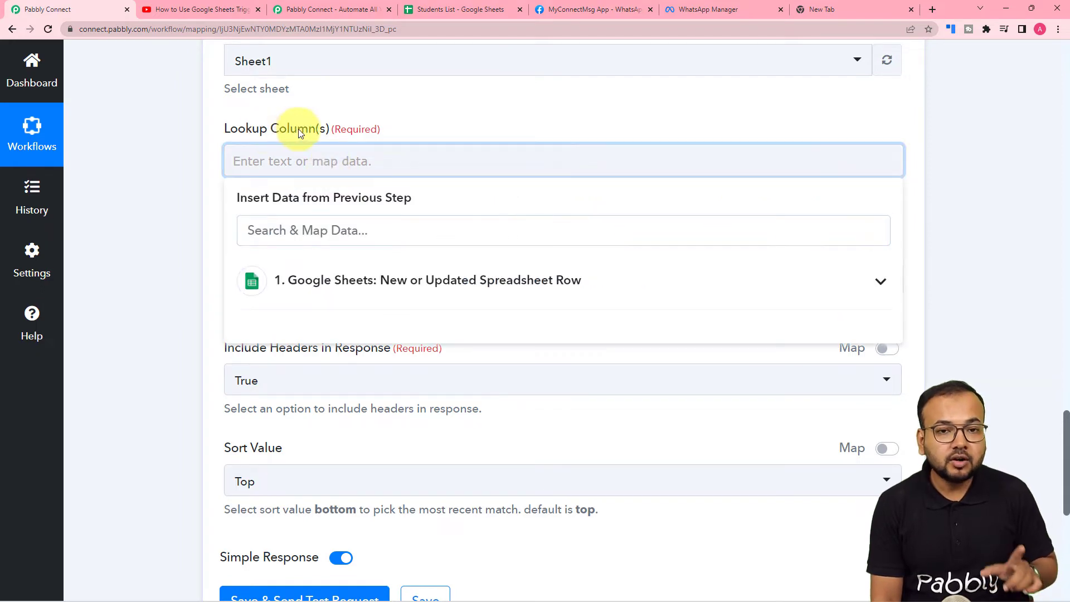
{"action": "left_click", "coordinate": [466, 4]}
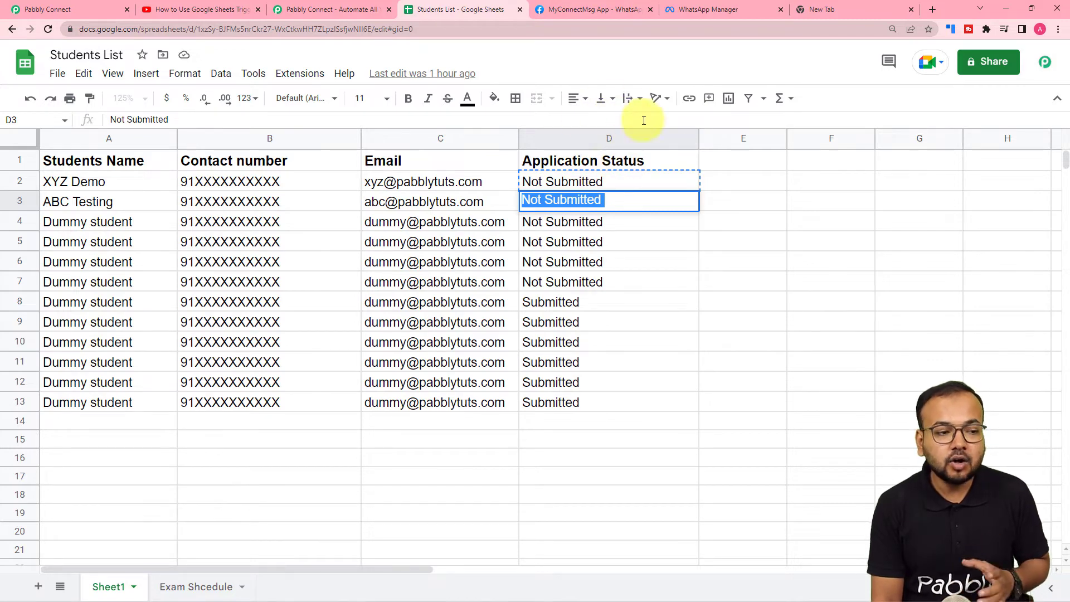
{"action": "left_click", "coordinate": [84, 9]}
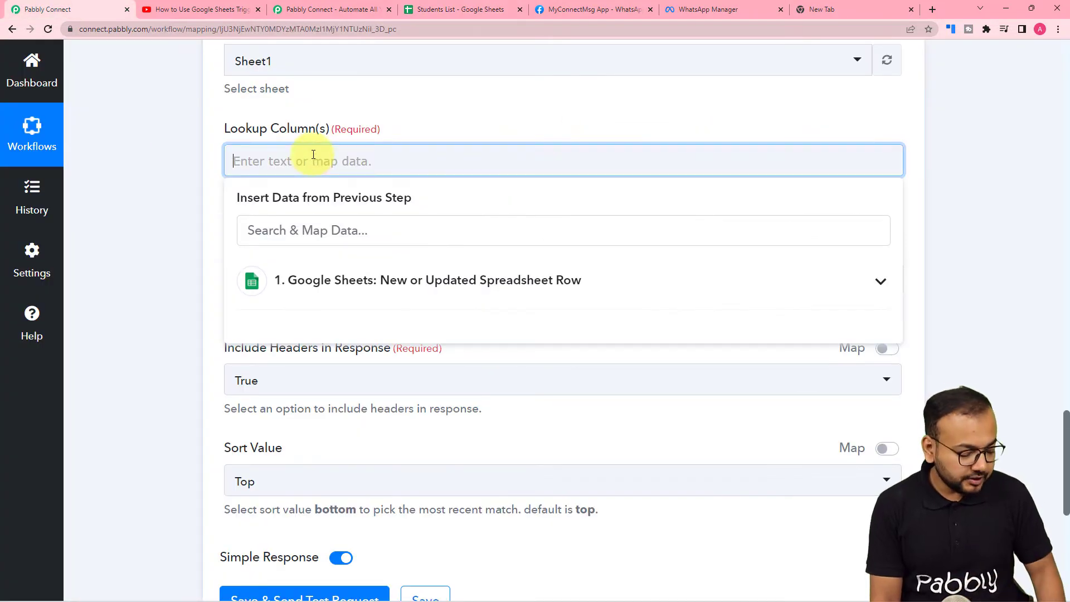
{"action": "type", "text": "D"}
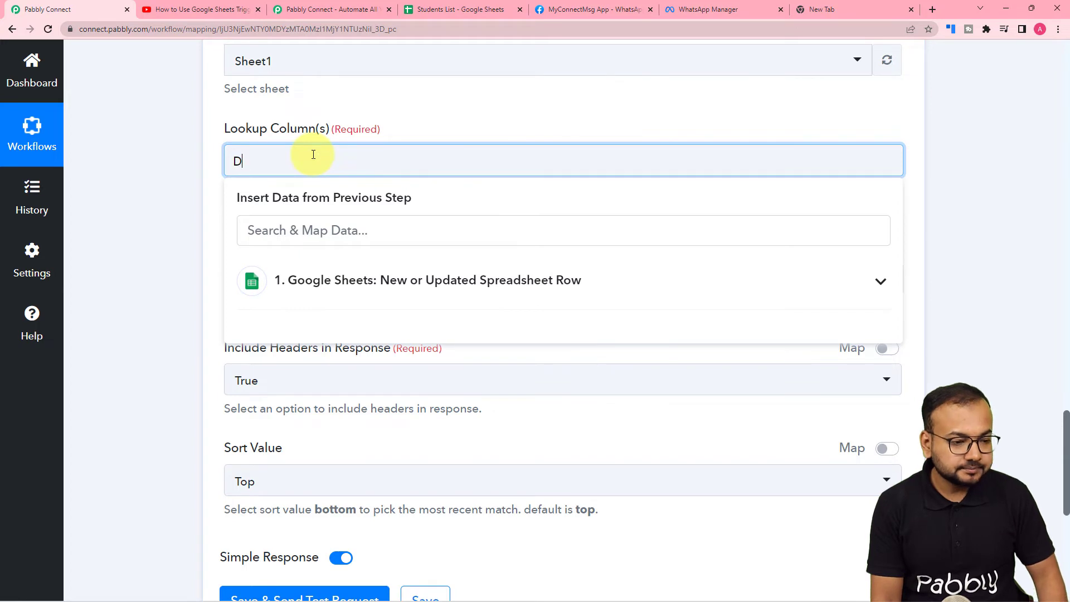
{"action": "left_click", "coordinate": [191, 172]}
Paste "Not Submitted" as the Lookup Value of the Google Sheets lookup step
{"action": "left_click", "coordinate": [278, 279]}
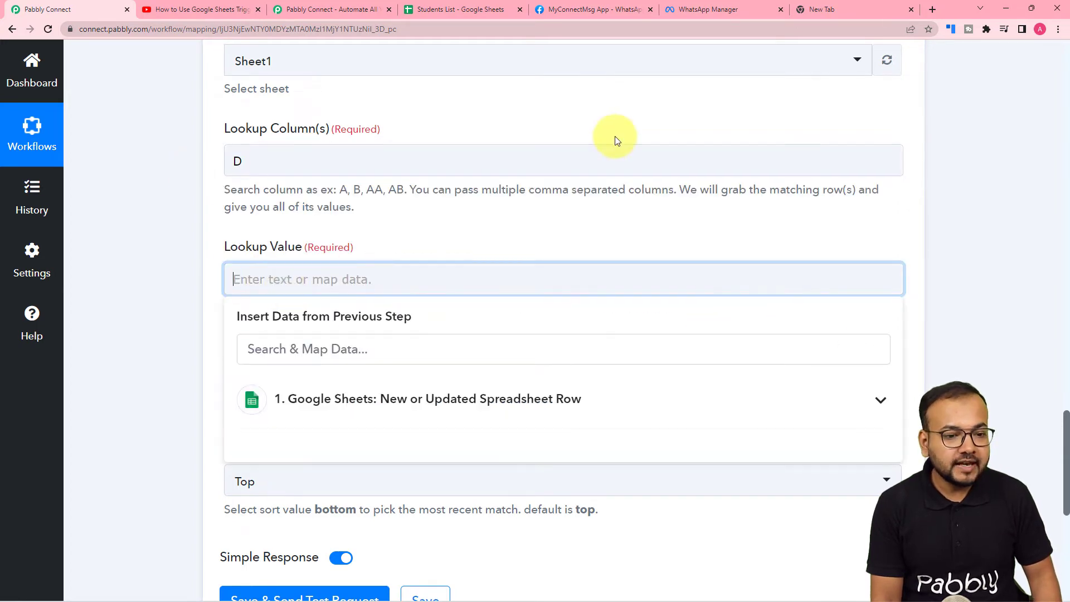
{"action": "key", "text": "ctrl+v"}
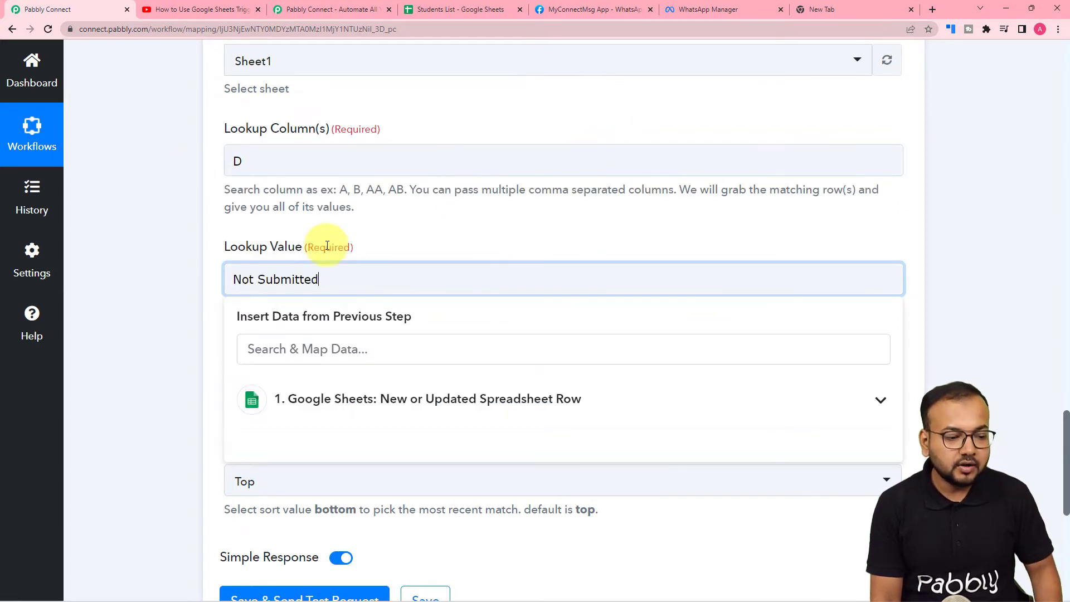
{"action": "left_click", "coordinate": [211, 248]}
Turn off Simple Response for the lookup step, and save it while sending a test request
{"action": "scroll", "coordinate": [211, 254], "scroll_direction": "down", "scroll_amount": 1}
{"action": "scroll", "coordinate": [212, 253], "scroll_direction": "down", "scroll_amount": 2}
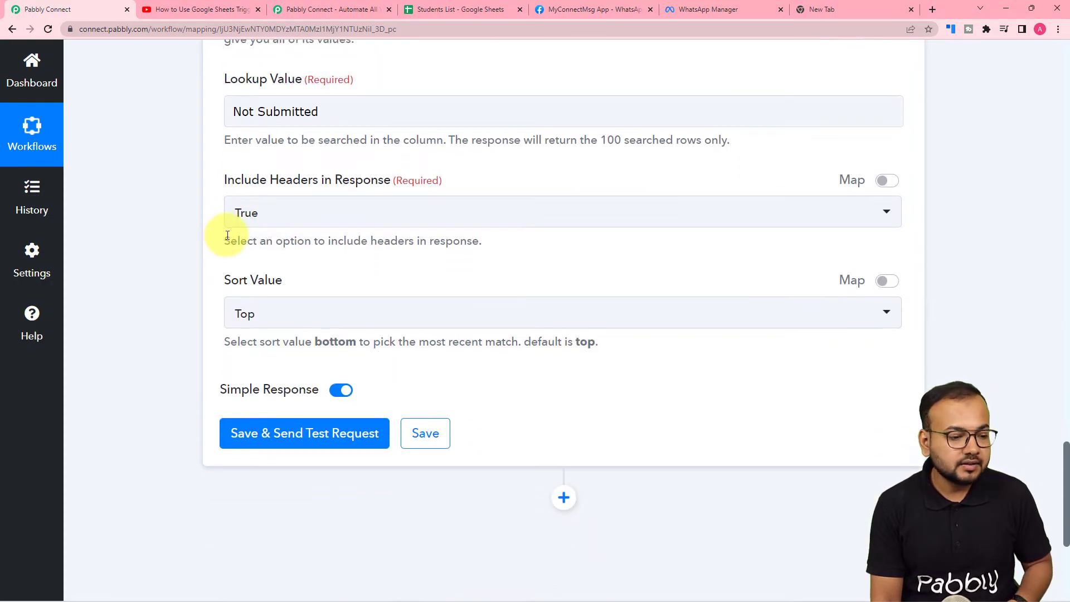
{"action": "scroll", "coordinate": [227, 234], "scroll_direction": "down", "scroll_amount": 3}
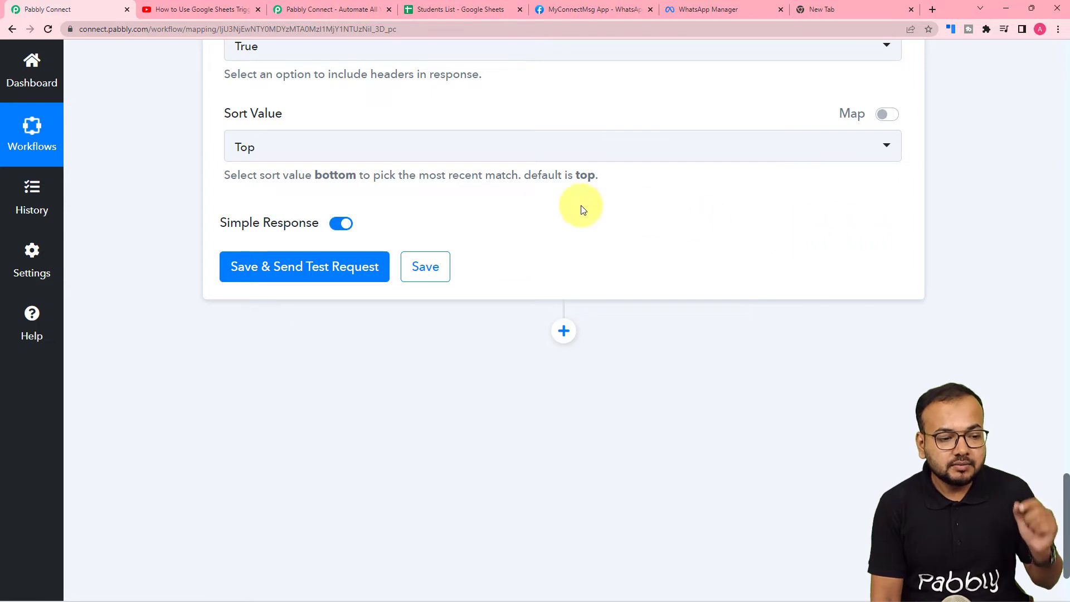
{"action": "left_click", "coordinate": [339, 227]}
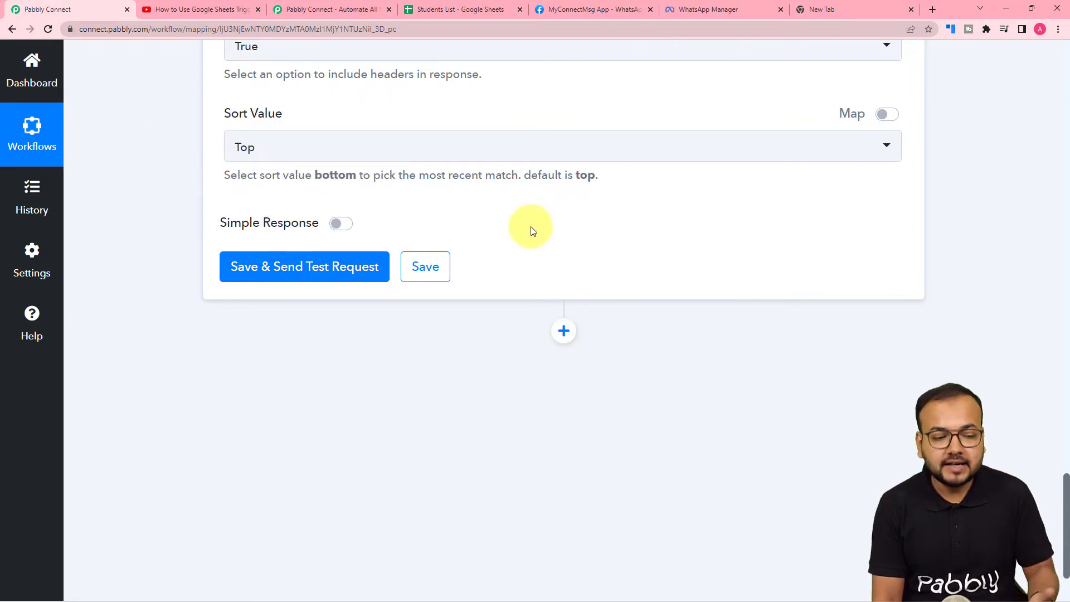
{"action": "left_click", "coordinate": [327, 265]}
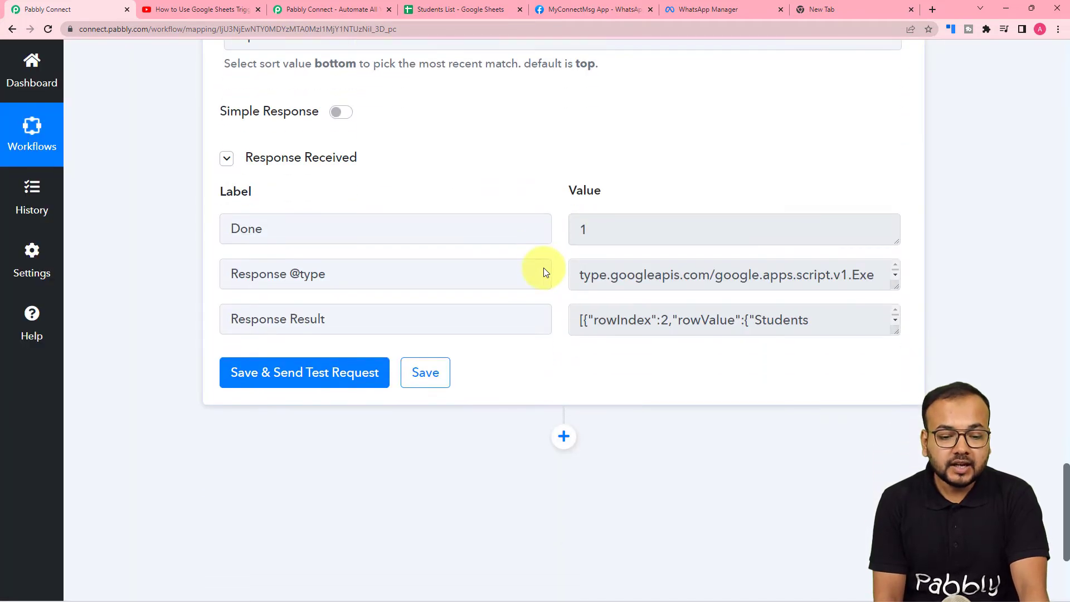
Enlarge the Response Result value and examine the student rows returned by the lookup
{"action": "scroll", "coordinate": [545, 273], "scroll_direction": "down", "scroll_amount": 2}
{"action": "left_click", "coordinate": [891, 219]}
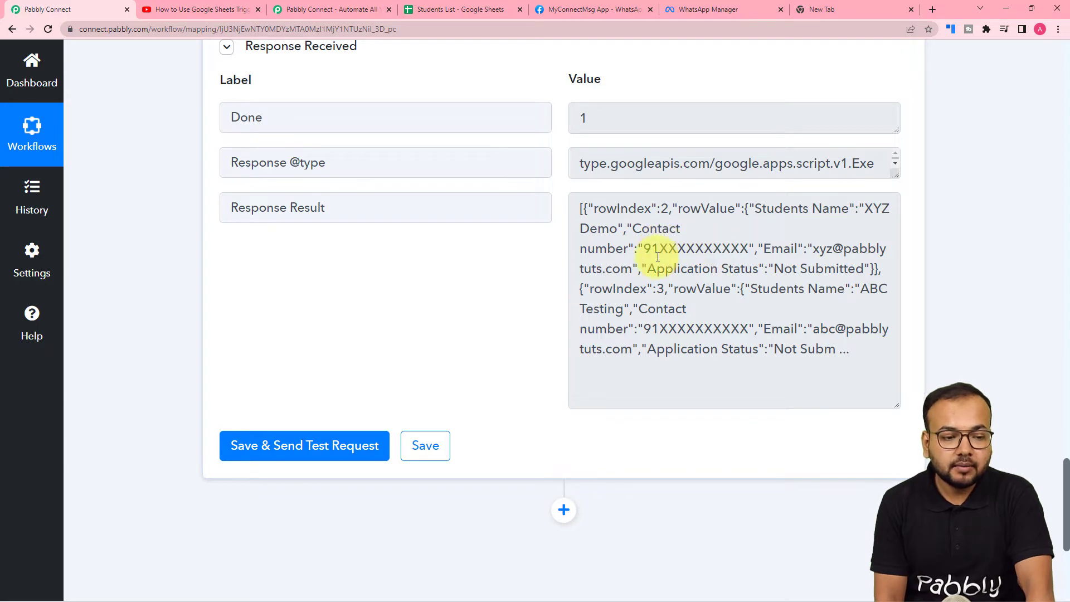
{"action": "scroll", "coordinate": [437, 265], "scroll_direction": "down", "scroll_amount": 4}
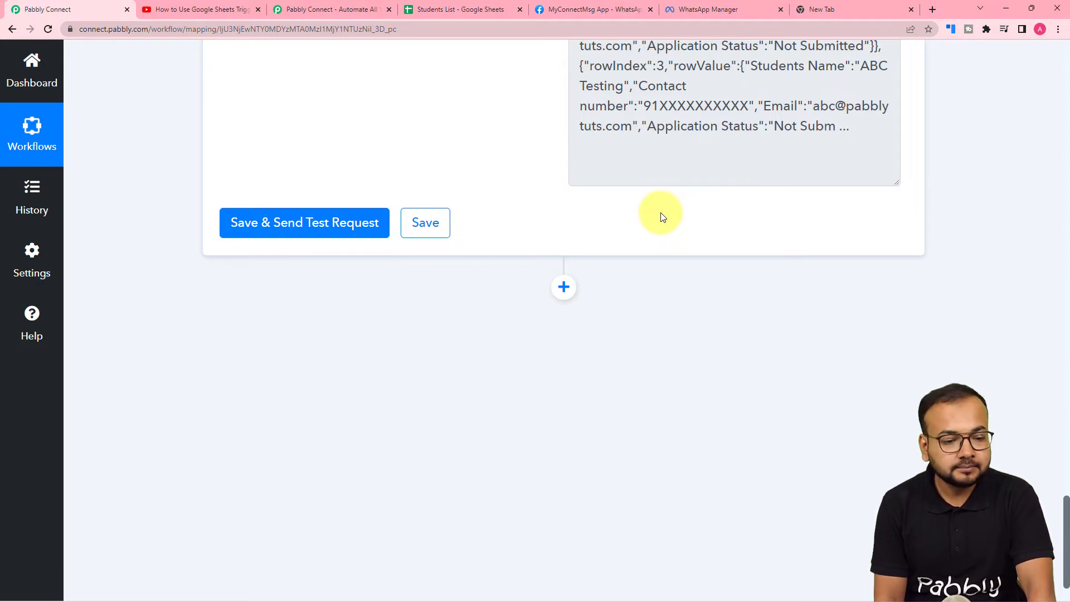
{"action": "scroll", "coordinate": [709, 139], "scroll_direction": "up", "scroll_amount": 3}
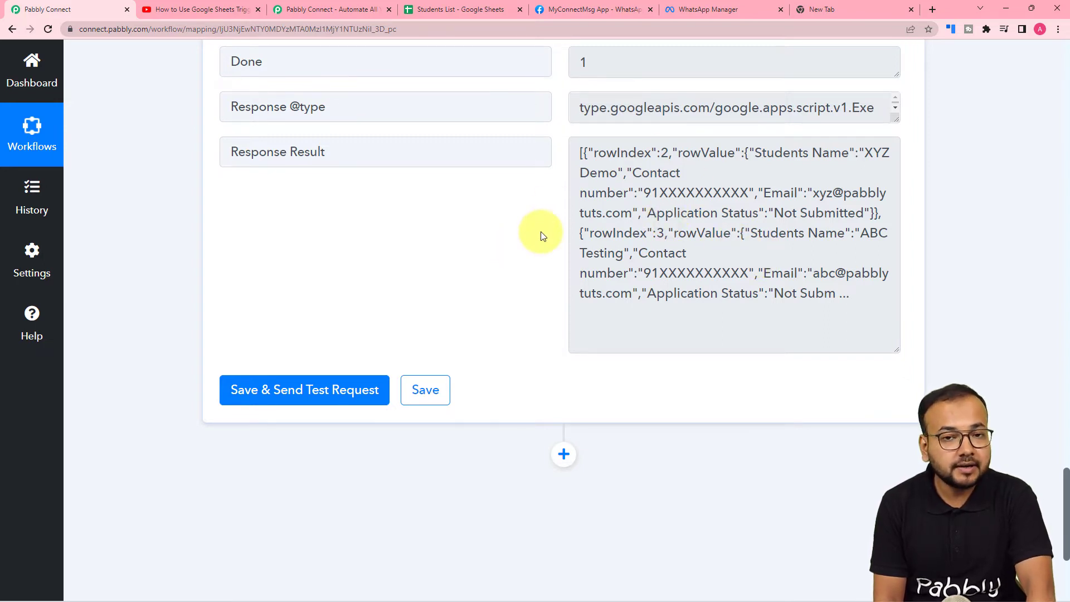
Add an Iterator by Pabbly action after the lookup step and check that its array is 2. Response Result []
{"action": "scroll", "coordinate": [540, 232], "scroll_direction": "down", "scroll_amount": 4}
{"action": "left_click", "coordinate": [562, 232]}
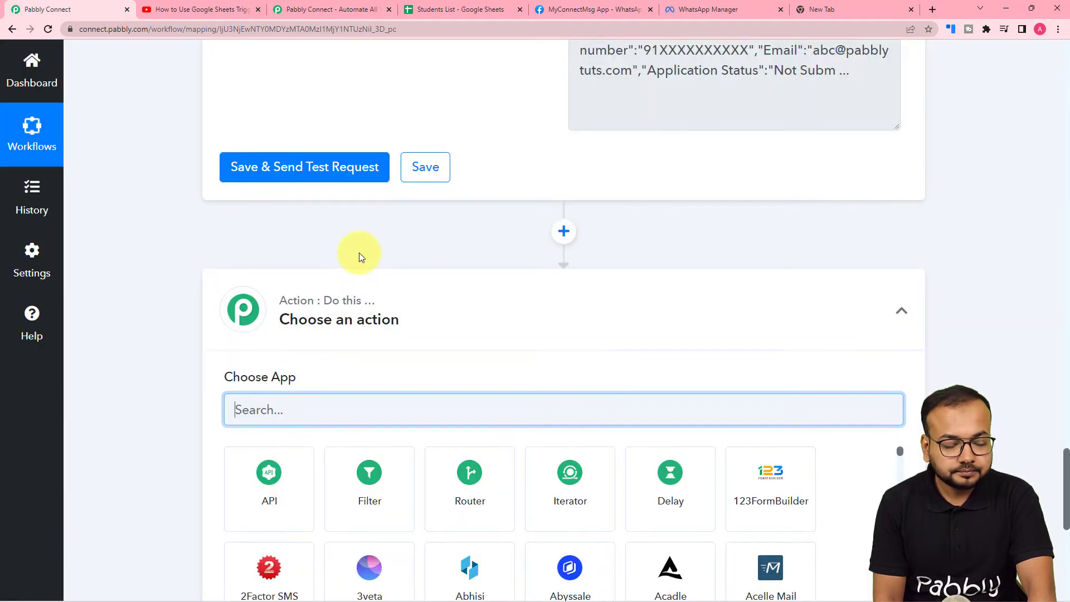
{"action": "scroll", "coordinate": [359, 256], "scroll_direction": "down", "scroll_amount": 2}
{"action": "scroll", "coordinate": [361, 259], "scroll_direction": "down", "scroll_amount": 2}
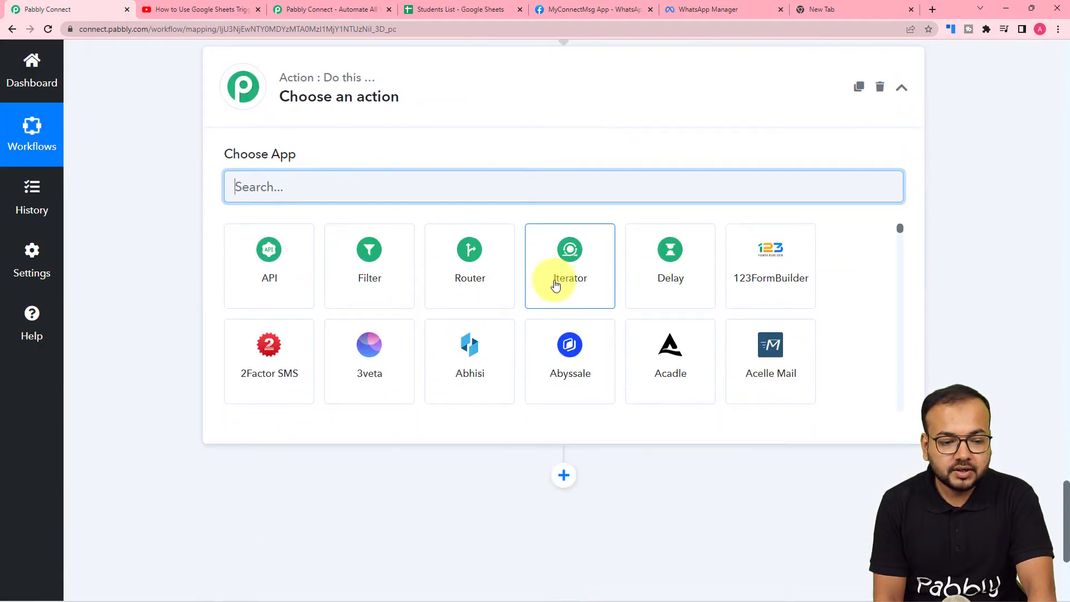
{"action": "left_click", "coordinate": [555, 284]}
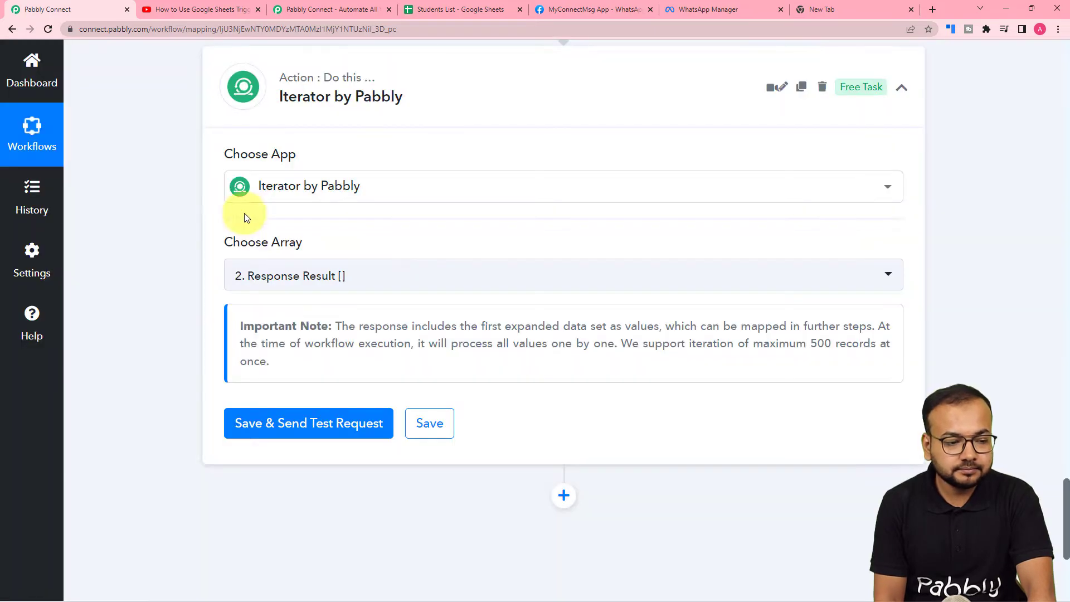
{"action": "scroll", "coordinate": [151, 206], "scroll_direction": "down", "scroll_amount": 3}
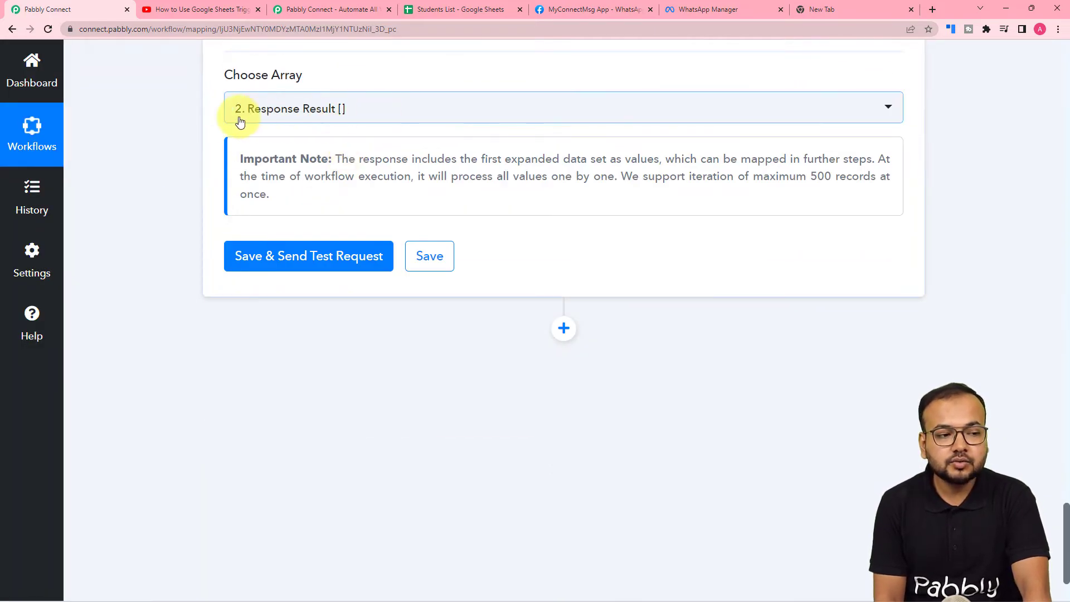
{"action": "scroll", "coordinate": [375, 184], "scroll_direction": "up", "scroll_amount": 6}
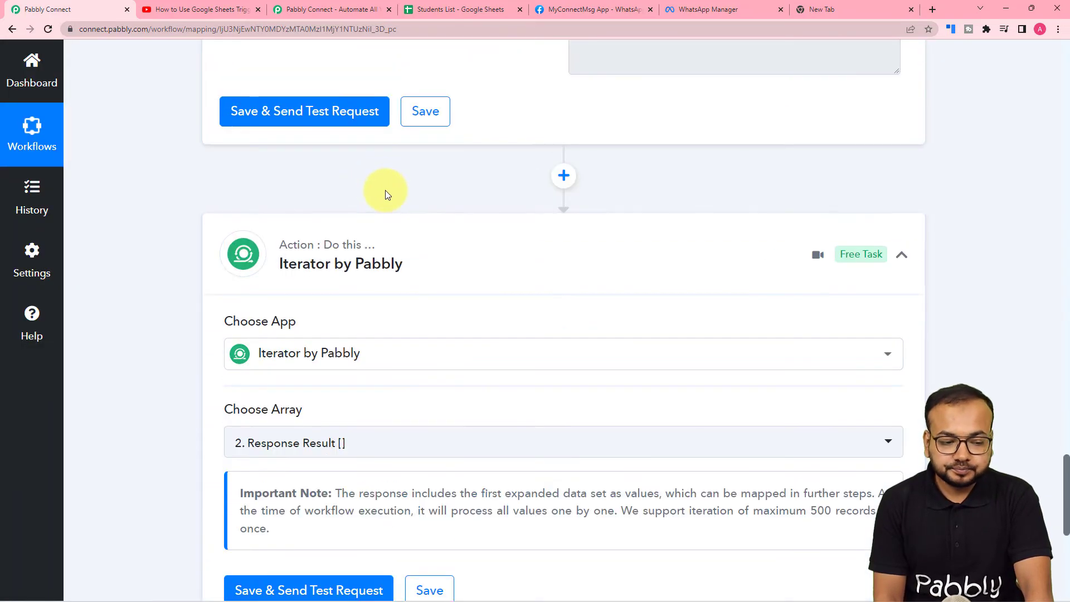
Choose 2. Response Result [] as the Iterator step's array and save the step while sending a test request
{"action": "scroll", "coordinate": [386, 191], "scroll_direction": "down", "scroll_amount": 2}
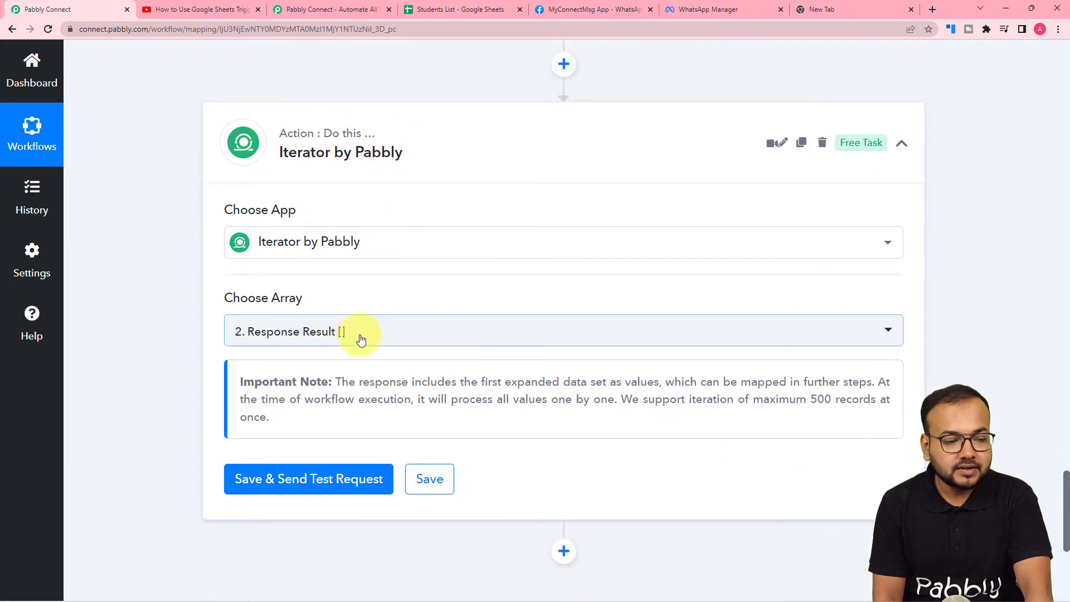
{"action": "scroll", "coordinate": [361, 338], "scroll_direction": "up", "scroll_amount": 6}
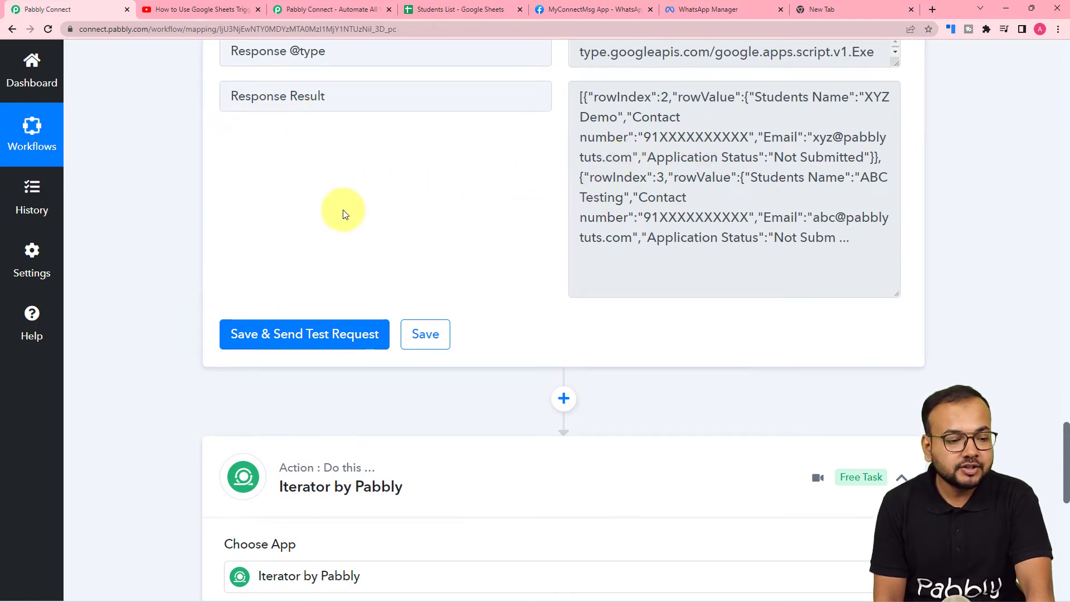
{"action": "scroll", "coordinate": [294, 244], "scroll_direction": "down", "scroll_amount": 2}
{"action": "scroll", "coordinate": [293, 245], "scroll_direction": "down", "scroll_amount": 6}
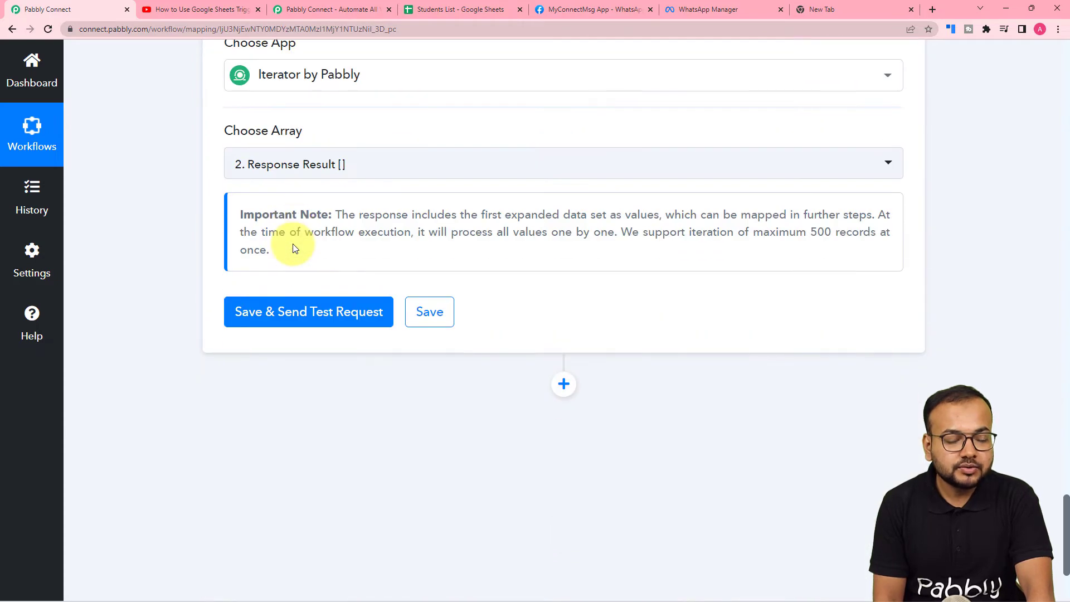
{"action": "left_click", "coordinate": [339, 163]}
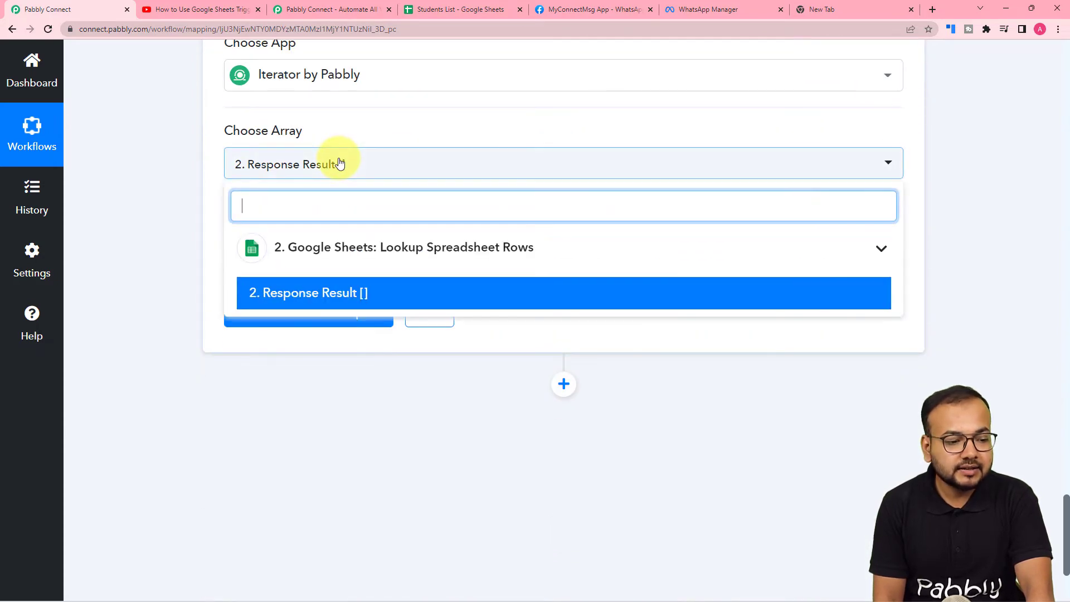
{"action": "left_click", "coordinate": [293, 301]}
{"action": "left_click", "coordinate": [234, 314]}
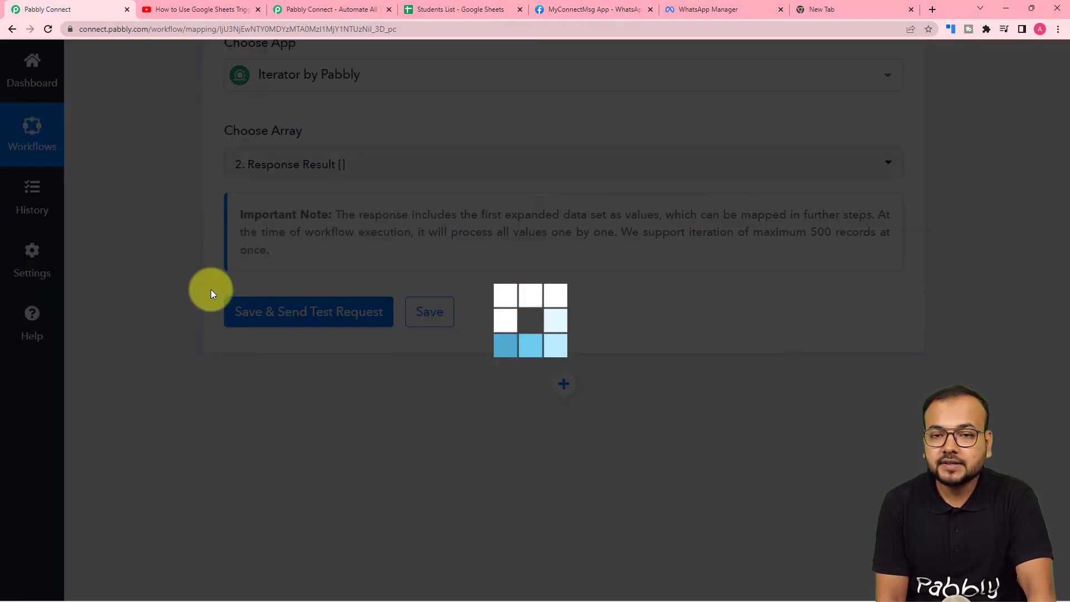
Examine the fields returned by the Iterator and compare them with the student rows in the Students List sheet
{"action": "scroll", "coordinate": [213, 290], "scroll_direction": "down", "scroll_amount": 2}
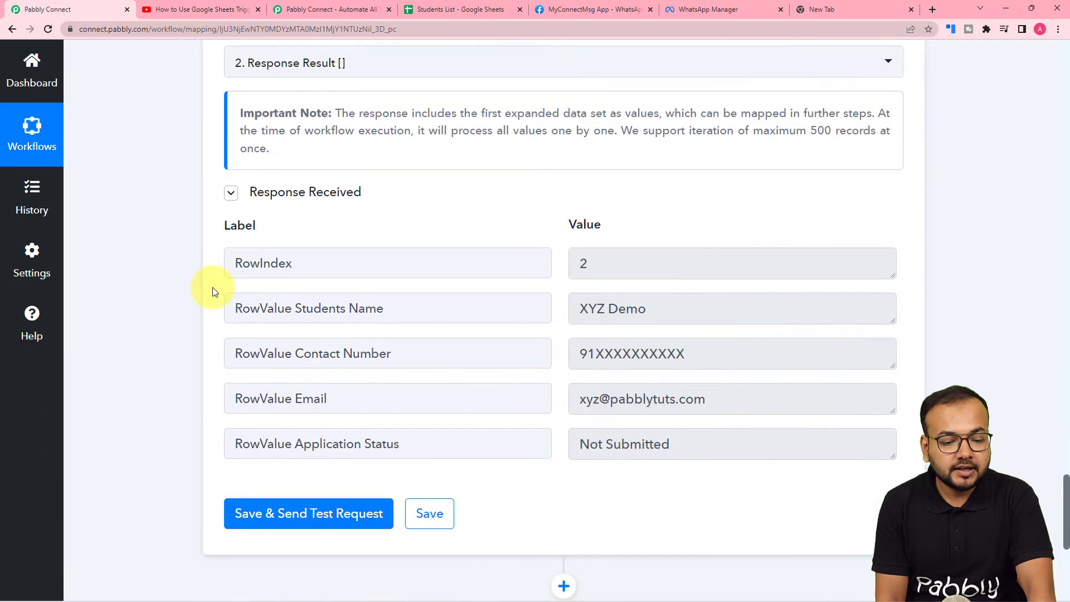
{"action": "scroll", "coordinate": [213, 290], "scroll_direction": "down", "scroll_amount": 2}
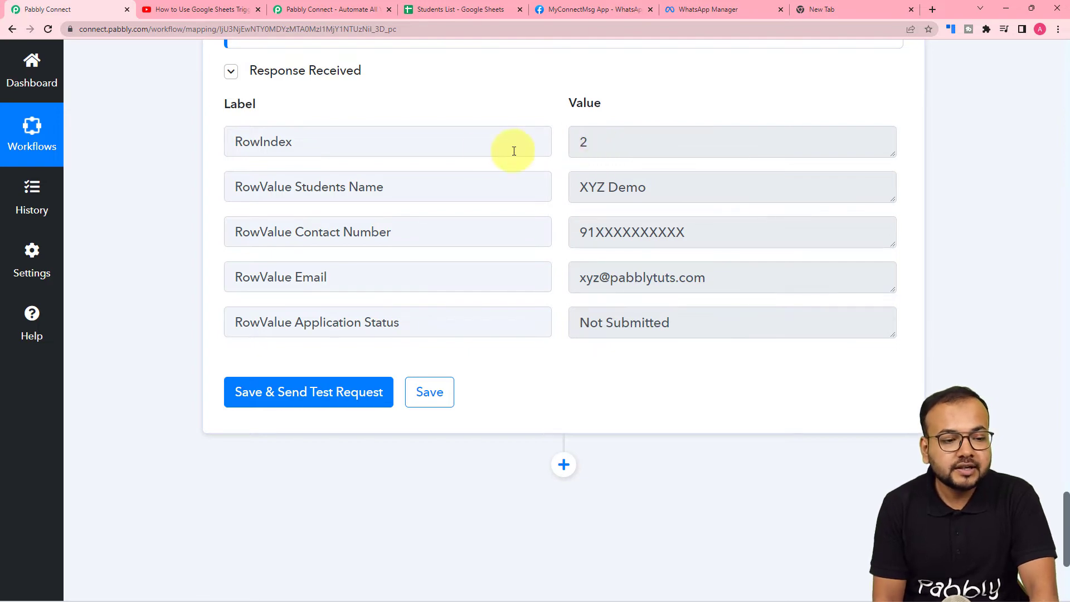
{"action": "left_click", "coordinate": [446, 10]}
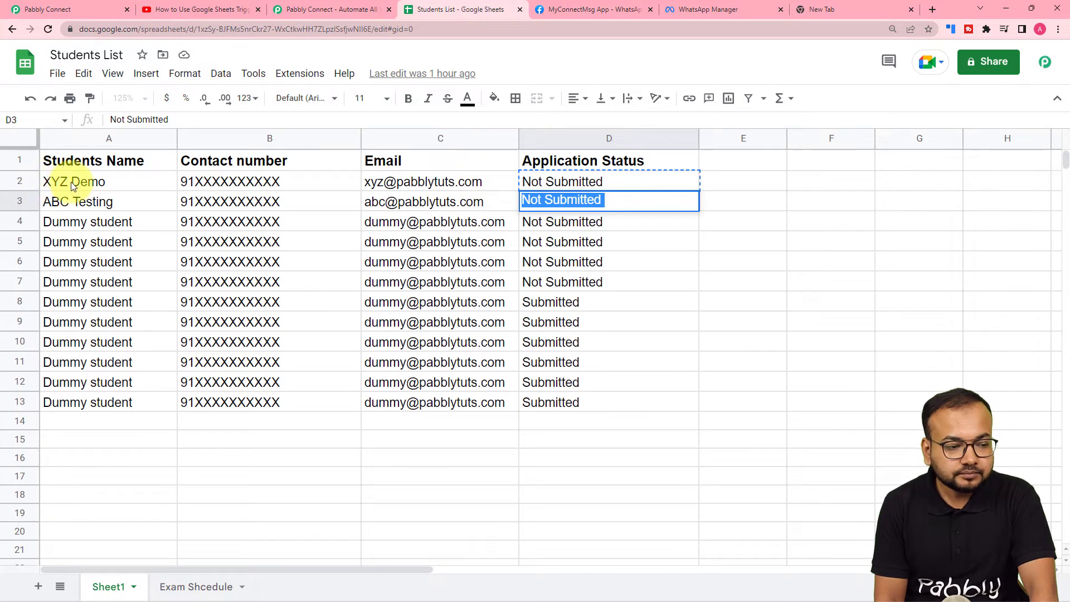
{"action": "left_click", "coordinate": [613, 183]}
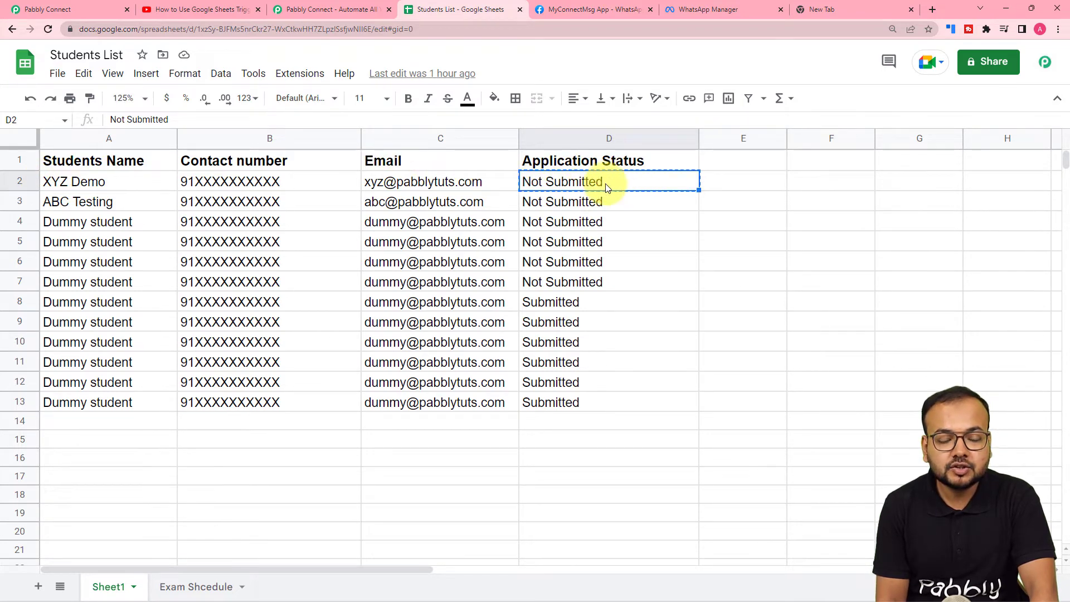
{"action": "left_click", "coordinate": [64, 10]}
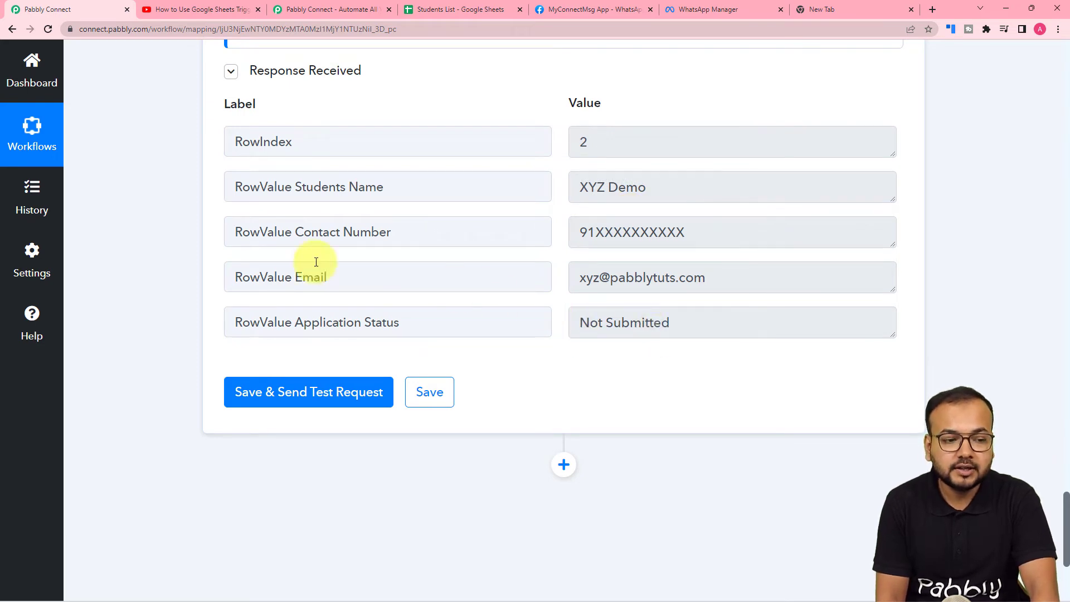
Add a WhatsApp Cloud API action after the Iterator step, with Send Template Message as its action event
{"action": "scroll", "coordinate": [208, 237], "scroll_direction": "down", "scroll_amount": 2}
{"action": "scroll", "coordinate": [208, 237], "scroll_direction": "down", "scroll_amount": 3}
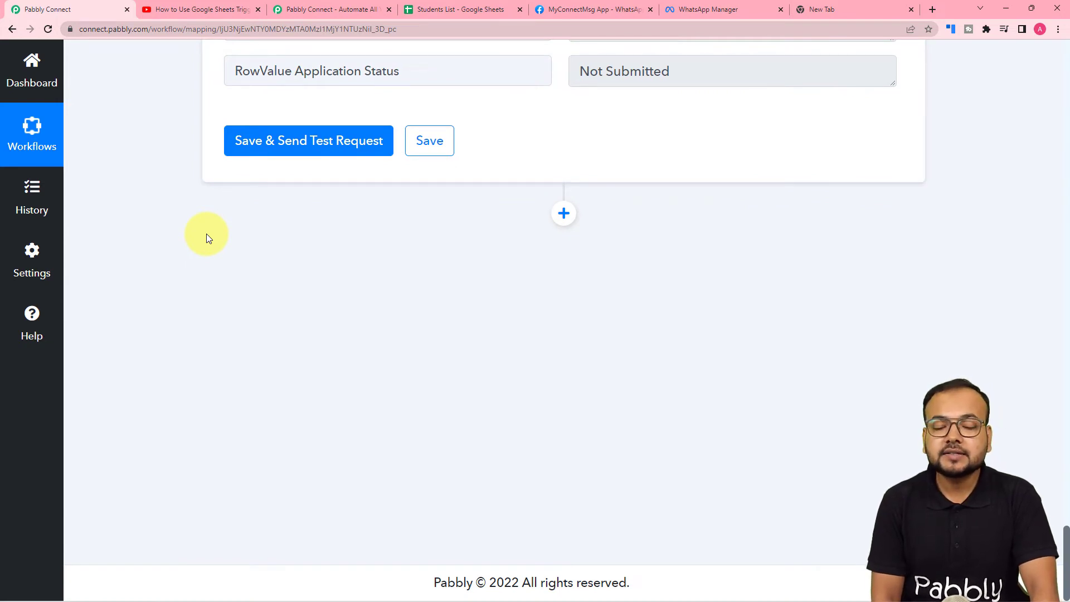
{"action": "left_click", "coordinate": [563, 213]}
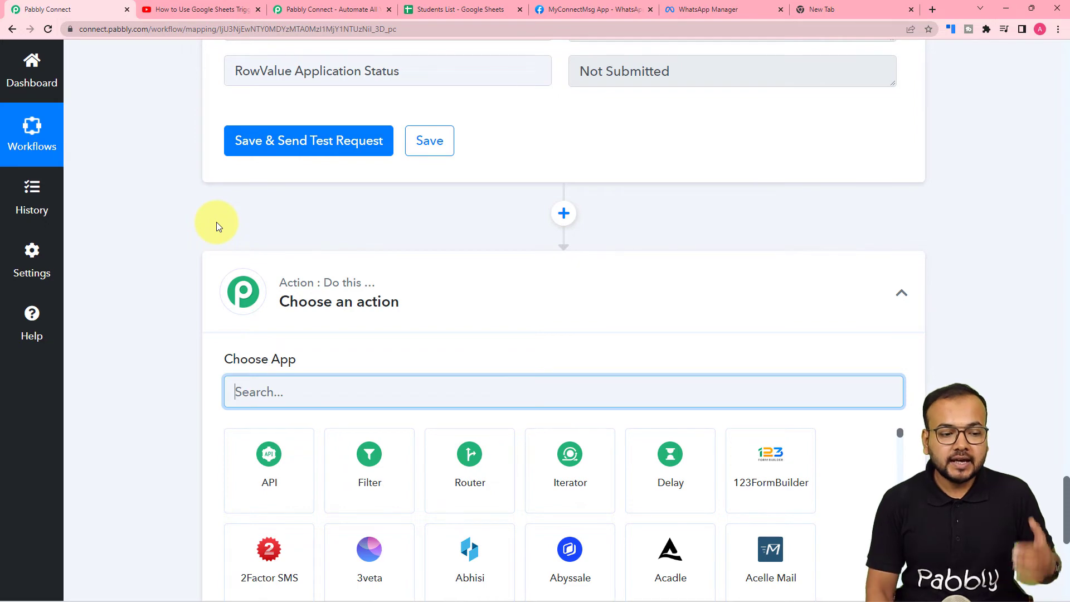
{"action": "scroll", "coordinate": [160, 346], "scroll_direction": "down", "scroll_amount": 2}
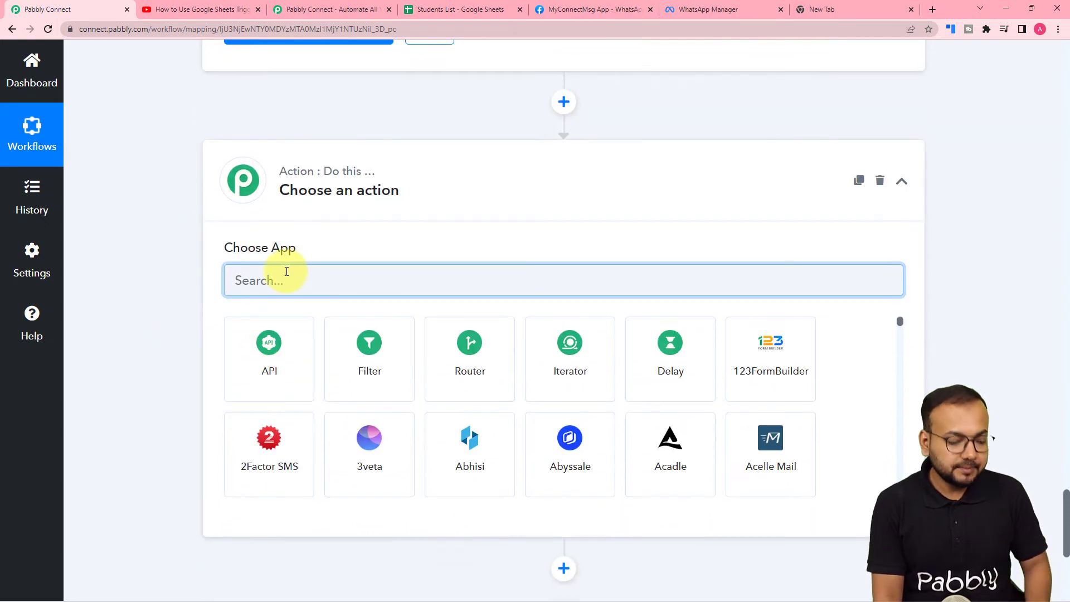
{"action": "left_click", "coordinate": [285, 272]}
{"action": "type", "text": "c"}
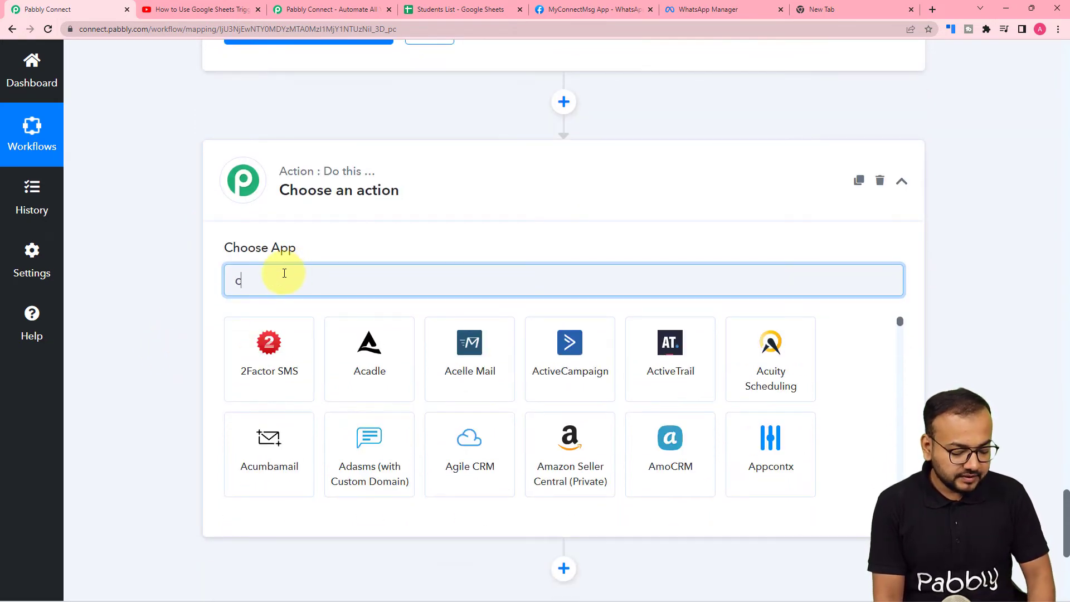
{"action": "type", "text": "lou"}
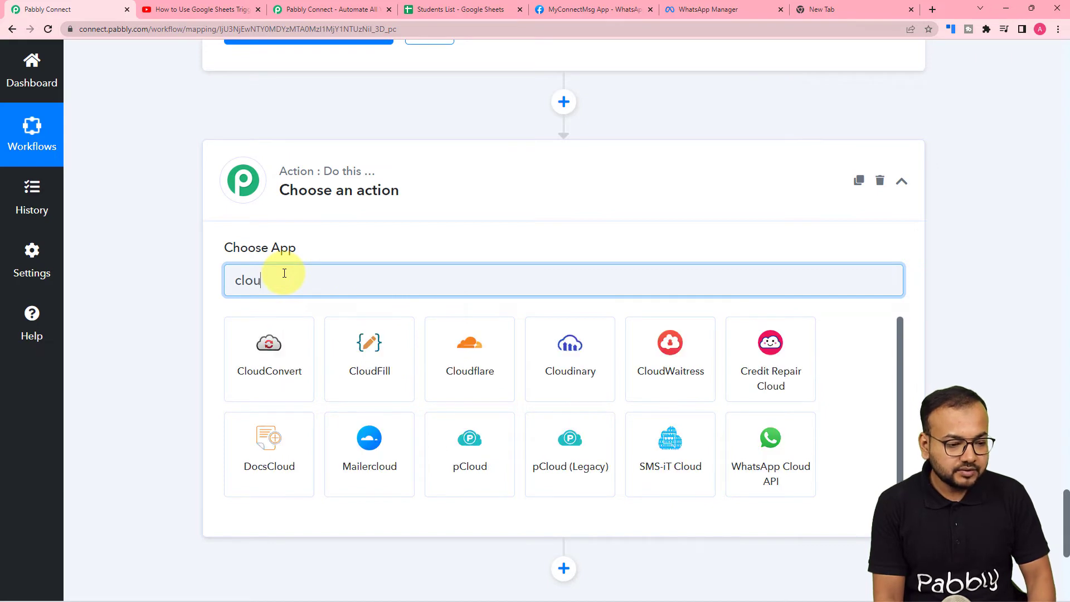
{"action": "left_click", "coordinate": [790, 480]}
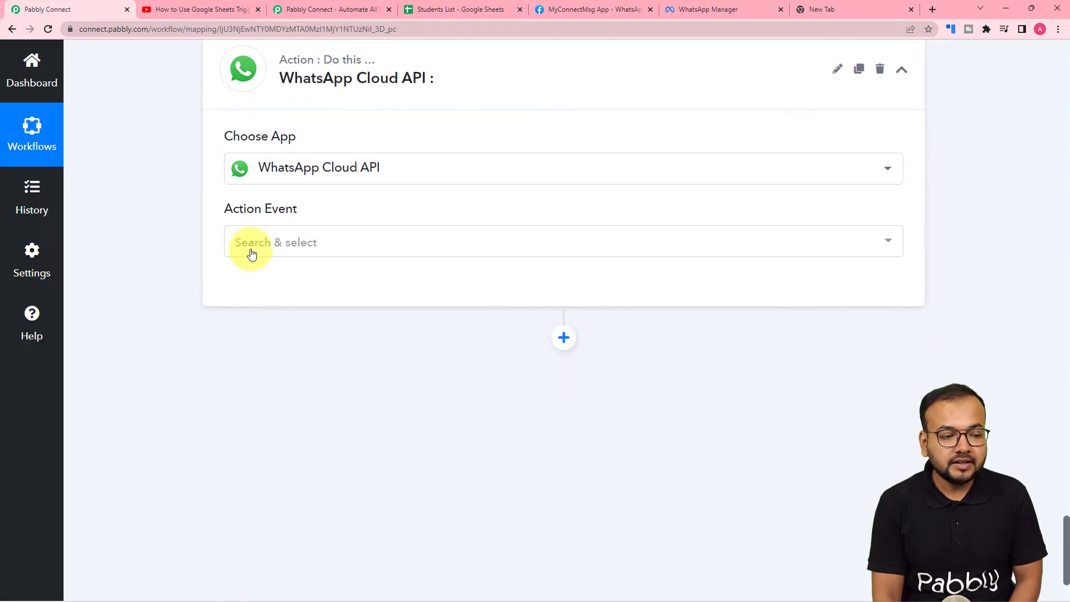
{"action": "left_click", "coordinate": [252, 244]}
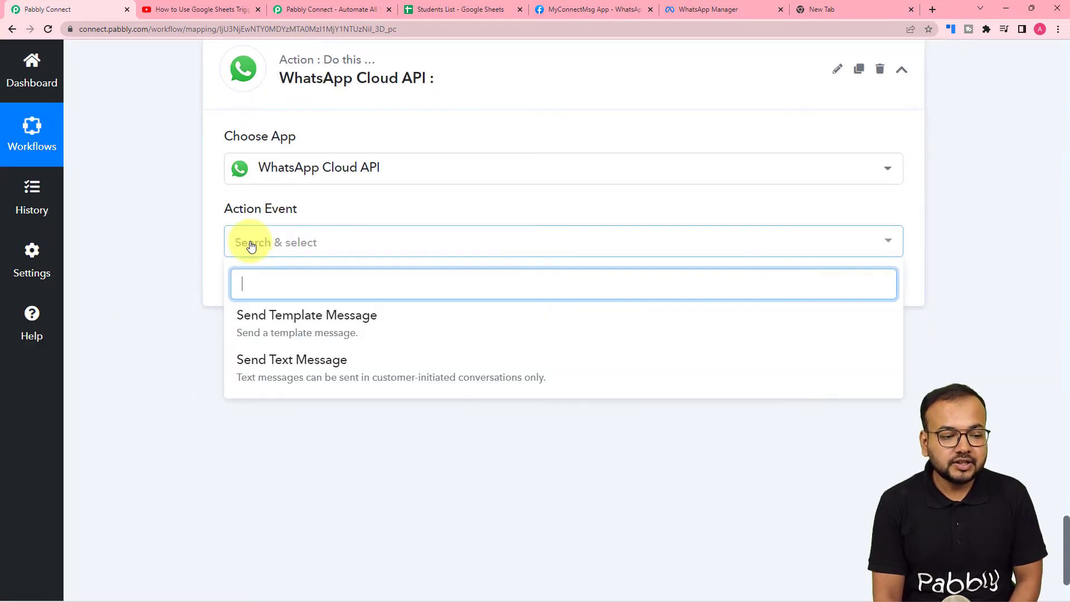
{"action": "left_click", "coordinate": [276, 333]}
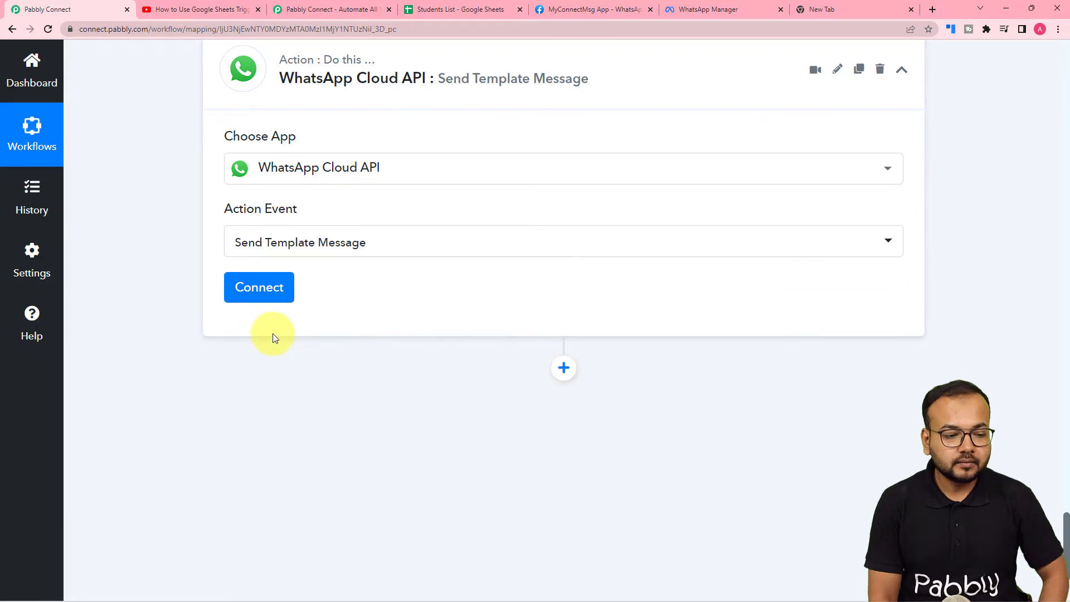
Start adding a new connection for the WhatsApp Cloud API step and show its token and account ID fields
{"action": "left_click", "coordinate": [260, 286]}
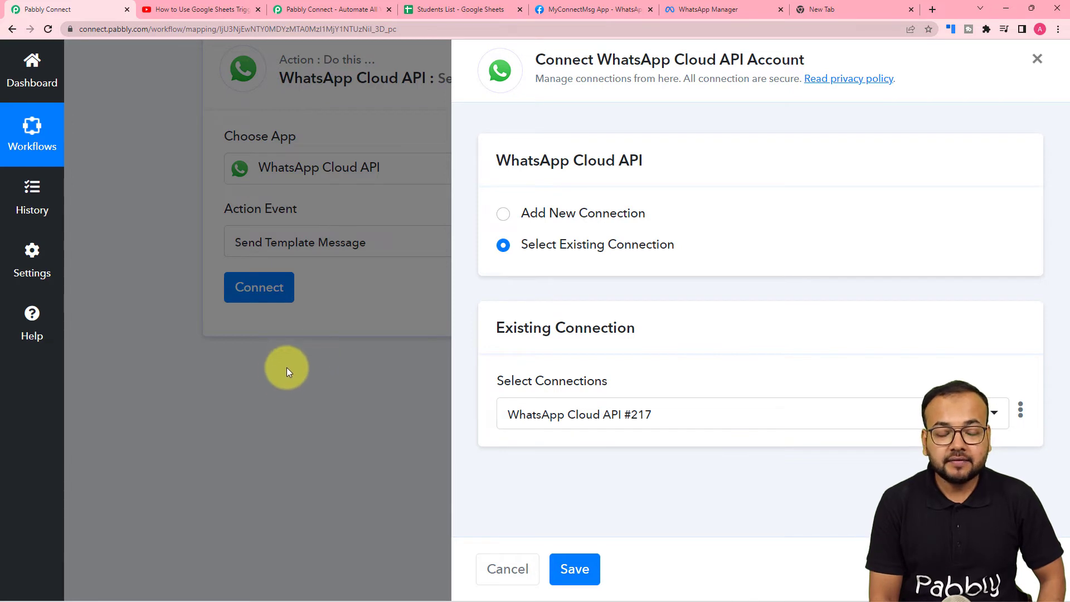
{"action": "left_click", "coordinate": [502, 216]}
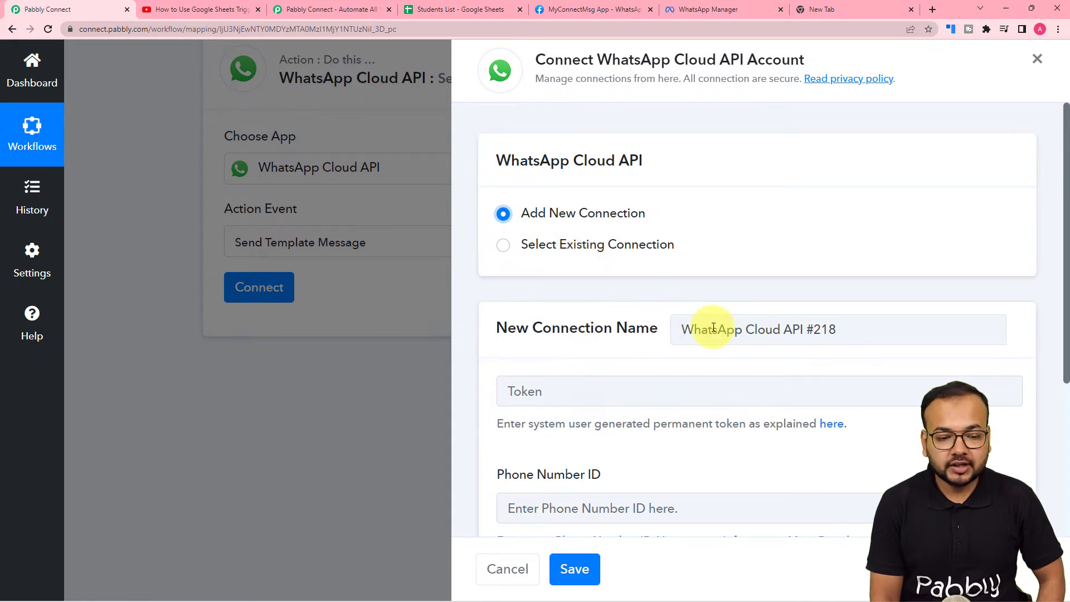
{"action": "scroll", "coordinate": [705, 328], "scroll_direction": "down", "scroll_amount": 2}
{"action": "scroll", "coordinate": [714, 327], "scroll_direction": "down", "scroll_amount": 2}
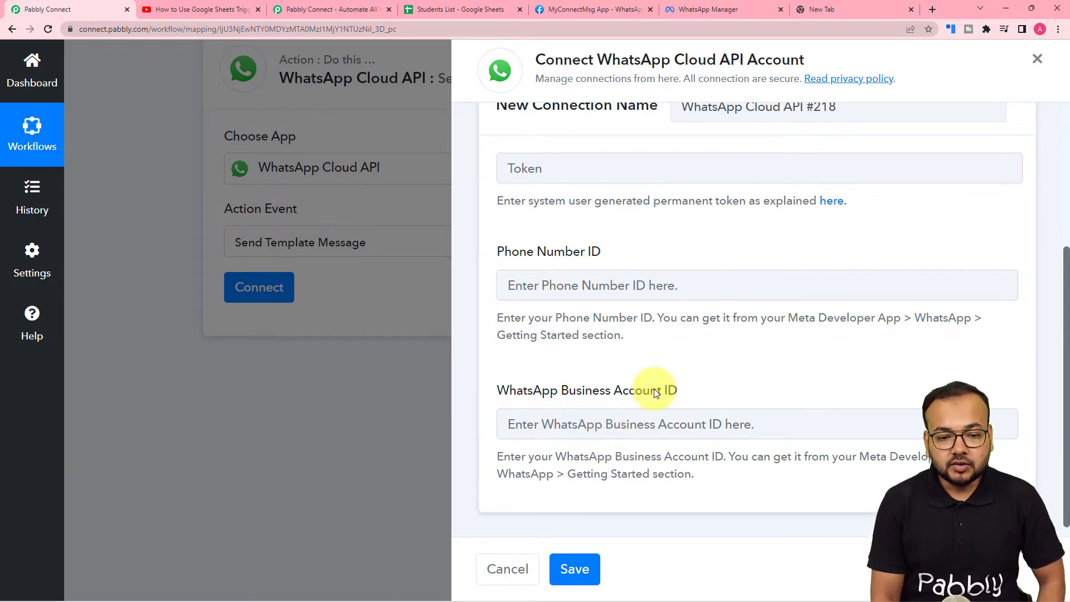
Open the linked Pabbly forum guide and look through its WhatsApp Cloud API setup and permanent token instructions
{"action": "left_click", "coordinate": [835, 207]}
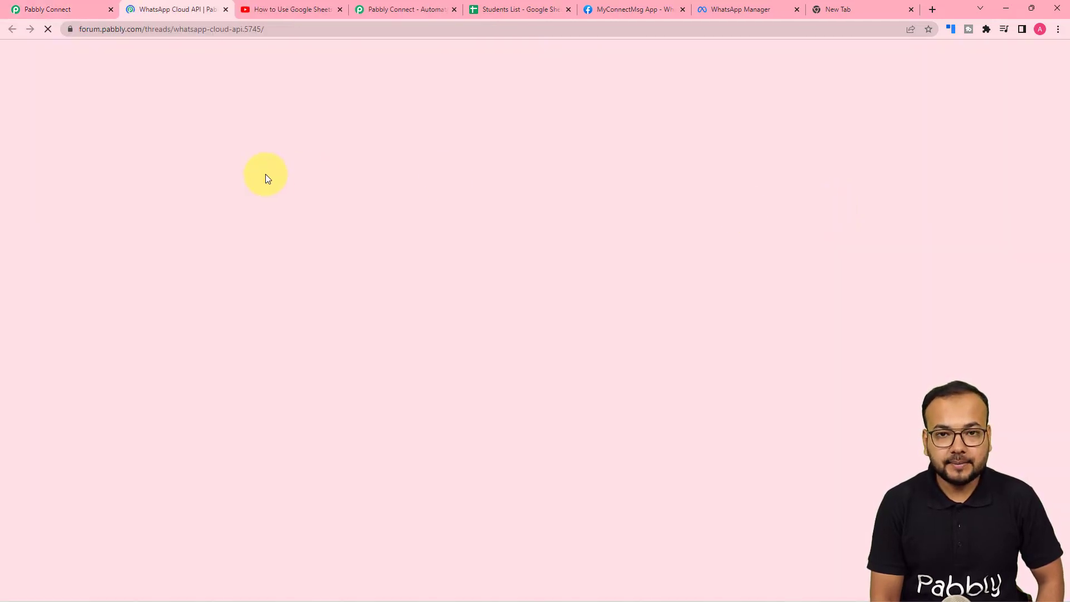
{"action": "scroll", "coordinate": [262, 176], "scroll_direction": "down", "scroll_amount": 1}
{"action": "scroll", "coordinate": [262, 177], "scroll_direction": "down", "scroll_amount": 5}
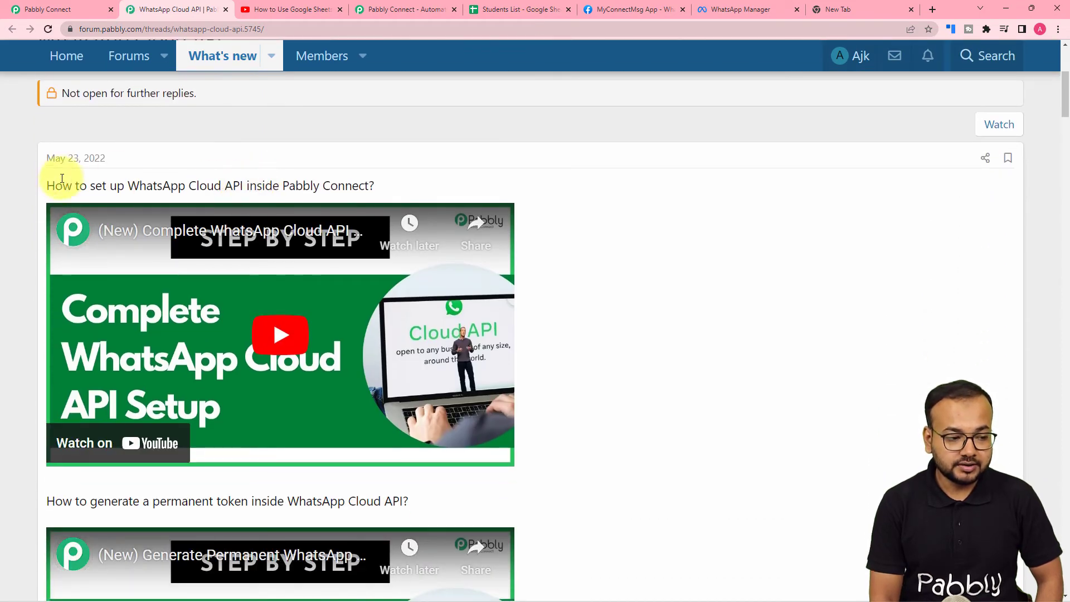
{"action": "scroll", "coordinate": [388, 199], "scroll_direction": "down", "scroll_amount": 7}
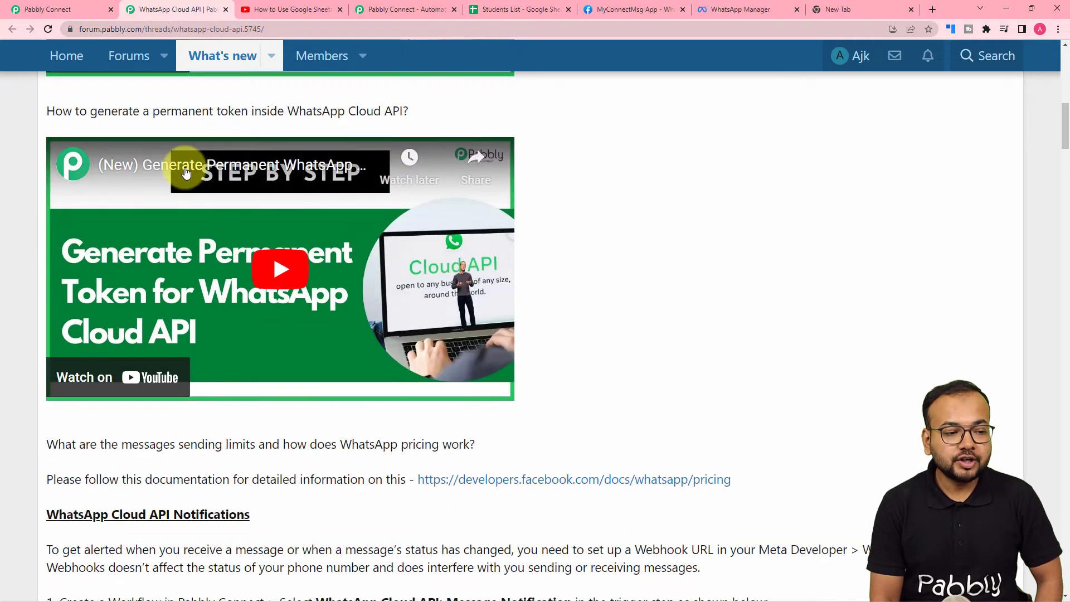
{"action": "scroll", "coordinate": [500, 215], "scroll_direction": "up", "scroll_amount": 4}
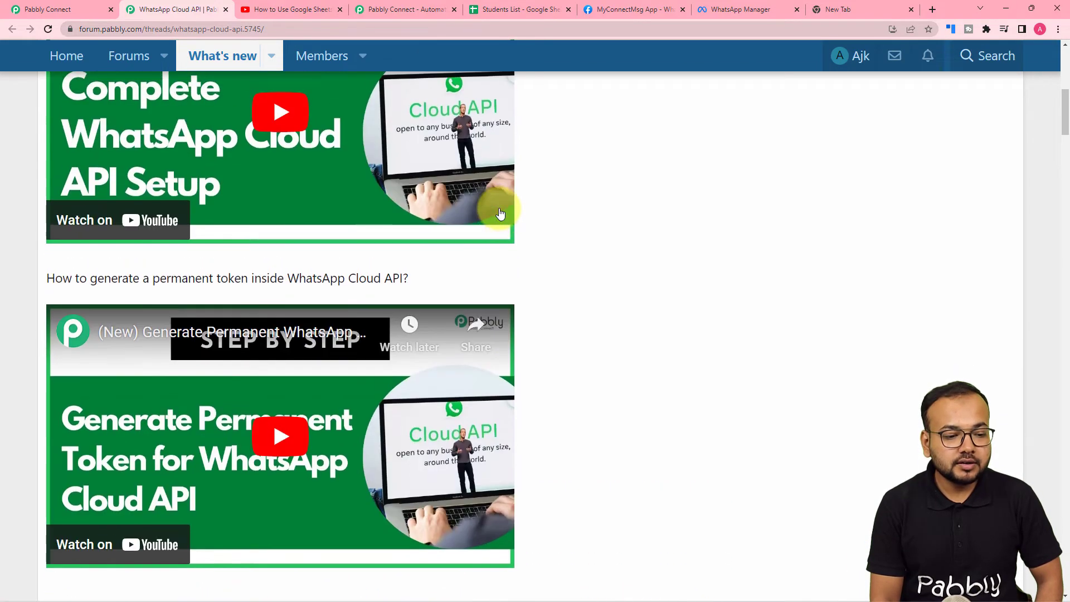
{"action": "scroll", "coordinate": [500, 214], "scroll_direction": "down", "scroll_amount": 8}
{"action": "scroll", "coordinate": [500, 216], "scroll_direction": "down", "scroll_amount": 5}
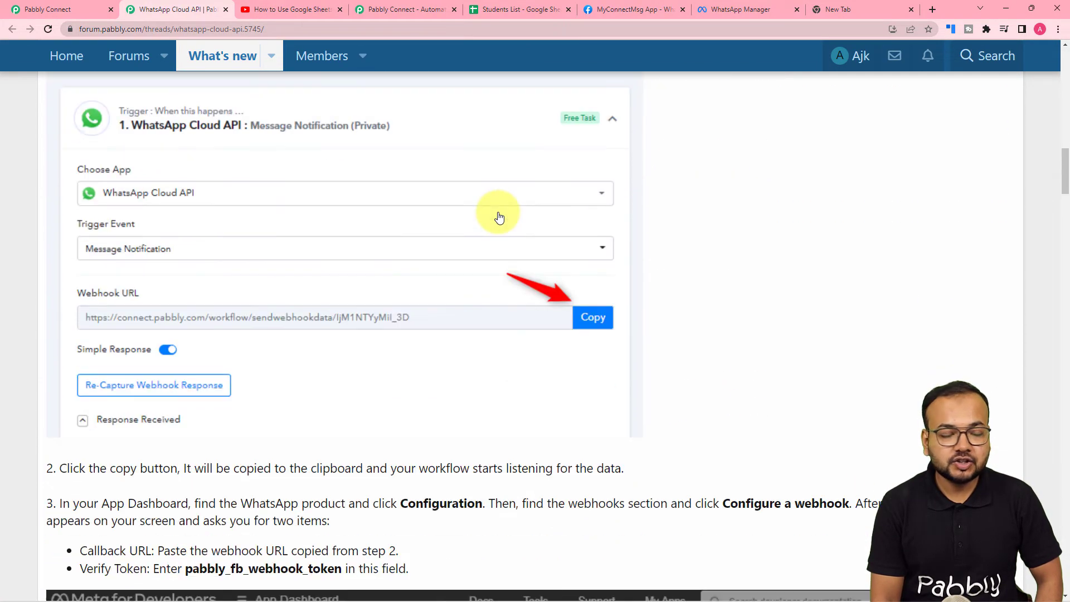
Review the WhatsApp Getting started page of MyConnectMsg App in Meta for Developers for the connection credentials
{"action": "left_click", "coordinate": [29, 10]}
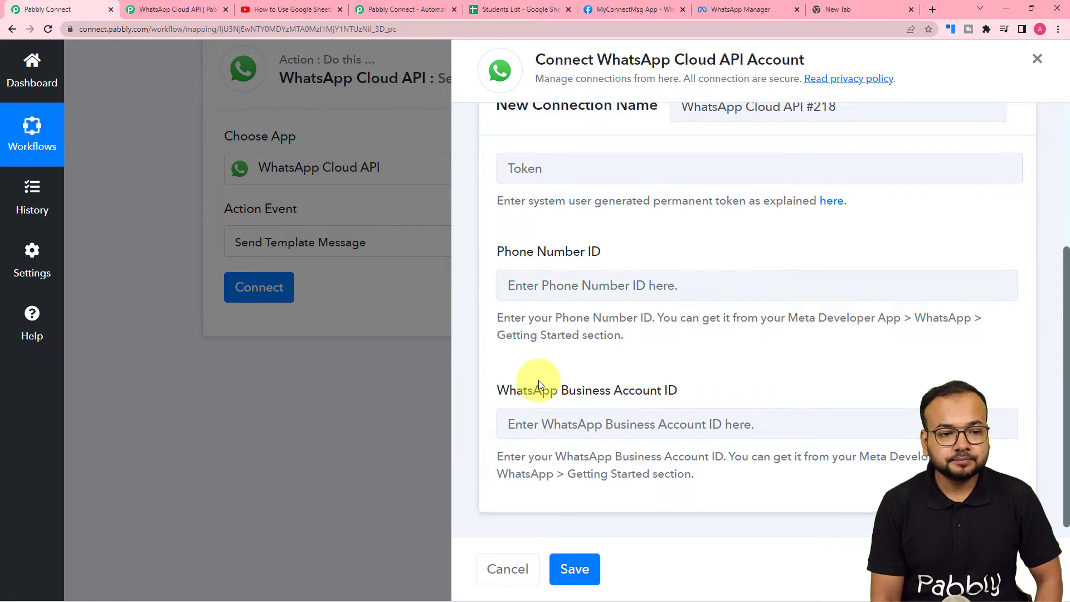
{"action": "left_click", "coordinate": [630, 8]}
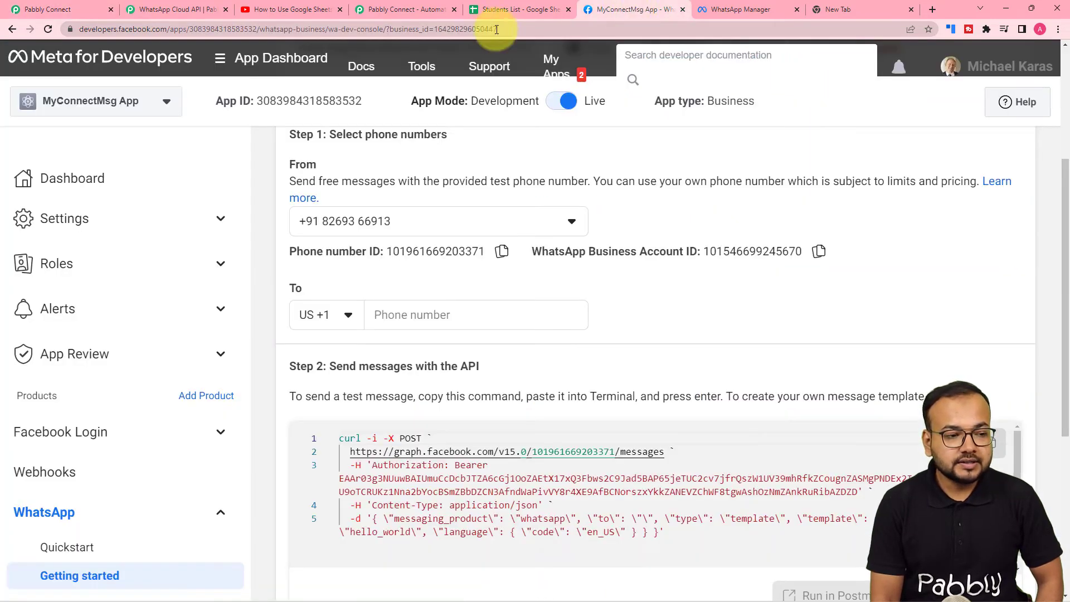
{"action": "scroll", "coordinate": [274, 191], "scroll_direction": "up", "scroll_amount": 4}
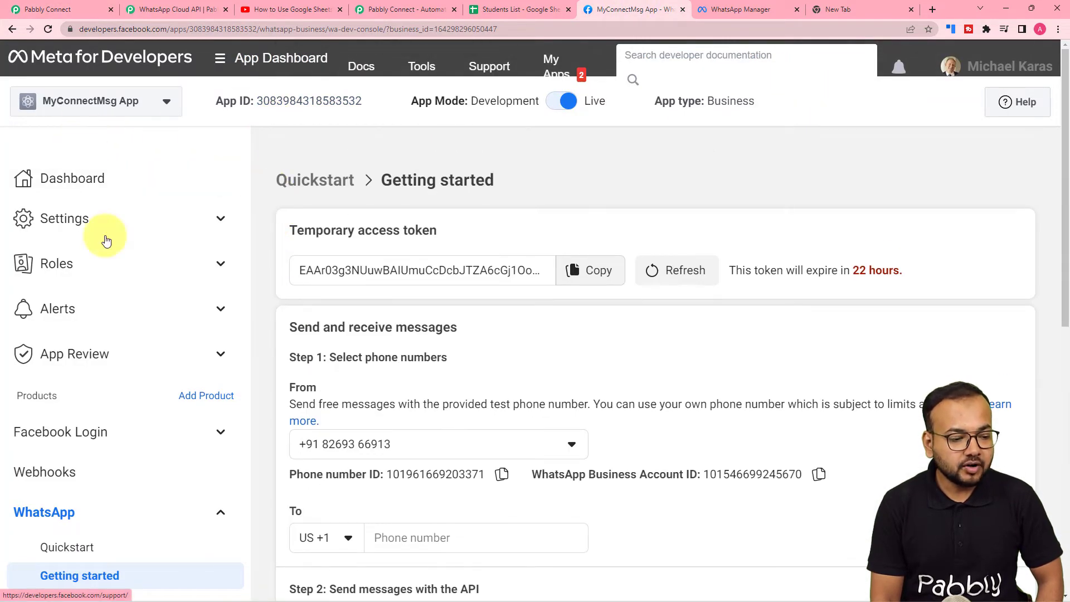
{"action": "scroll", "coordinate": [62, 549], "scroll_direction": "down", "scroll_amount": 1}
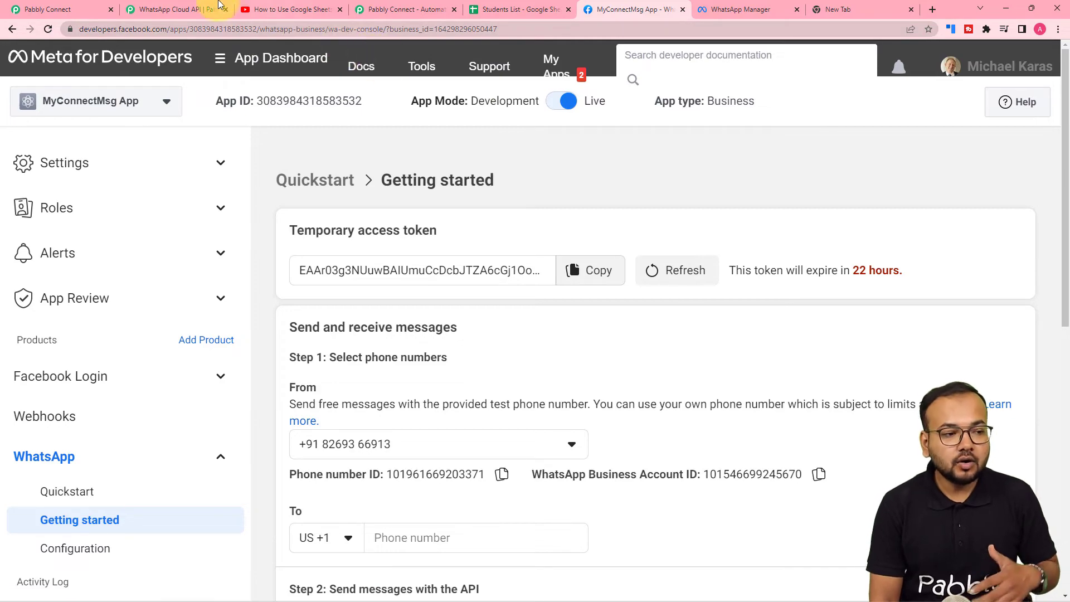
Revisit the forum guide's section on generating a permanent token, and return to the Pabbly Connect connection form
{"action": "left_click", "coordinate": [167, 10]}
{"action": "scroll", "coordinate": [269, 240], "scroll_direction": "down", "scroll_amount": 4}
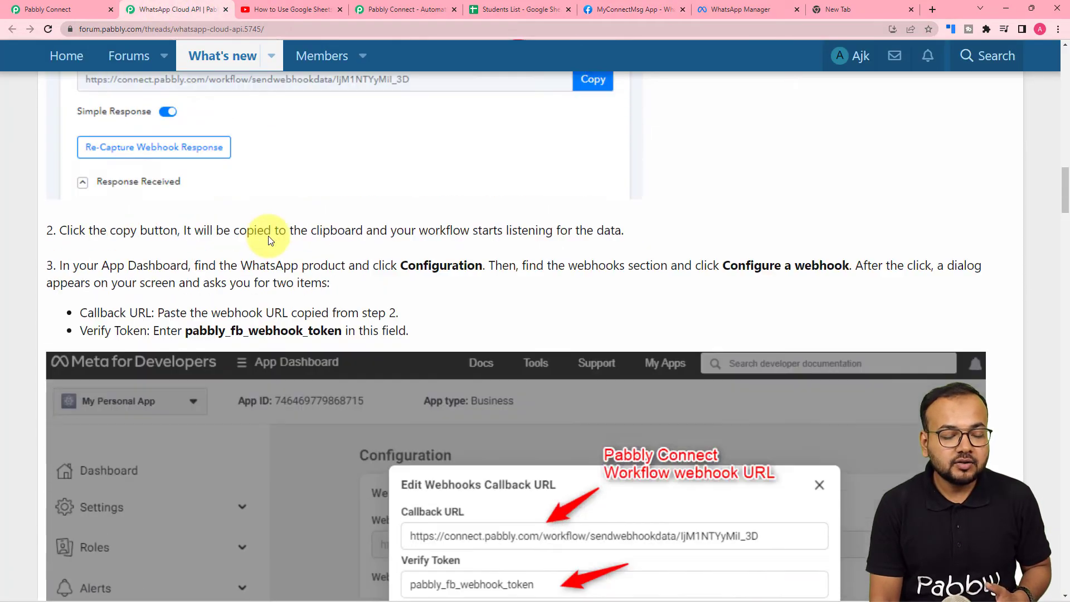
{"action": "scroll", "coordinate": [268, 240], "scroll_direction": "up", "scroll_amount": 15}
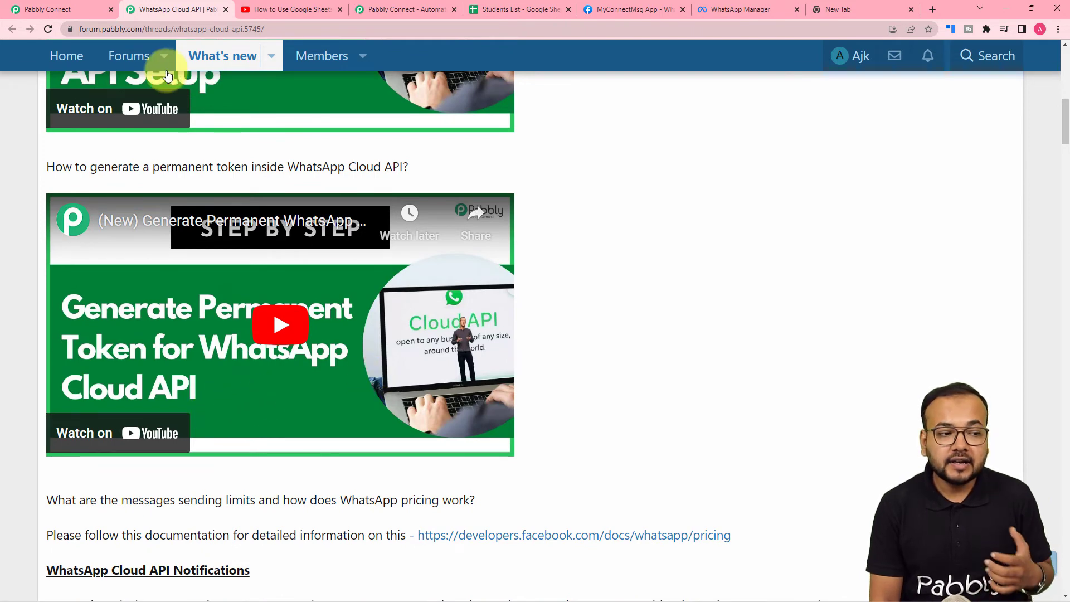
{"action": "left_click", "coordinate": [68, 10]}
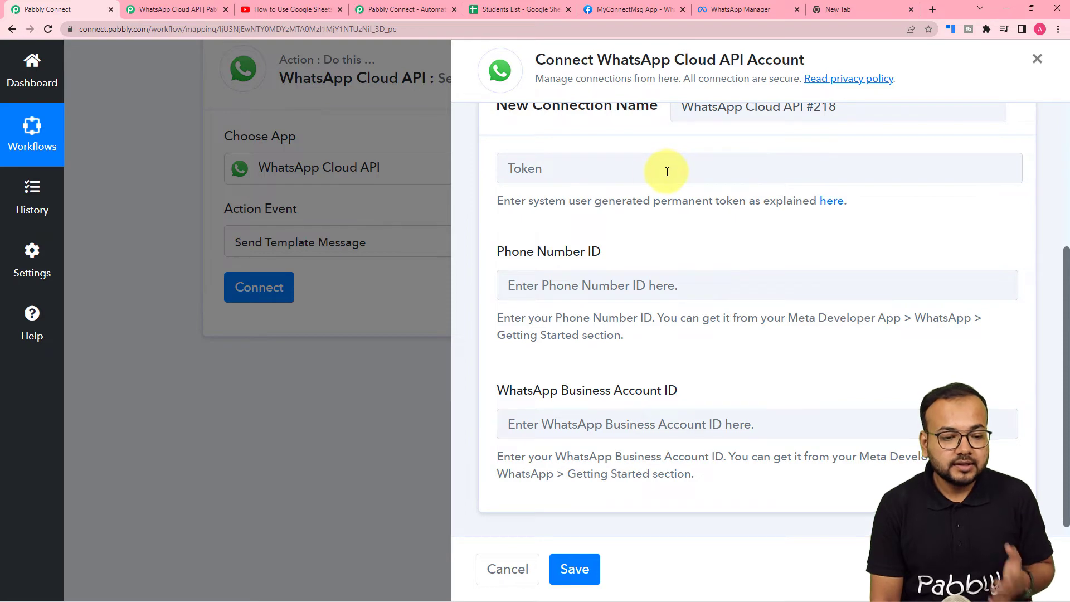
Copy the phone number ID from the app's WhatsApp Getting started page into the Phone Number ID field of the new Pabbly connection
{"action": "left_click", "coordinate": [718, 14]}
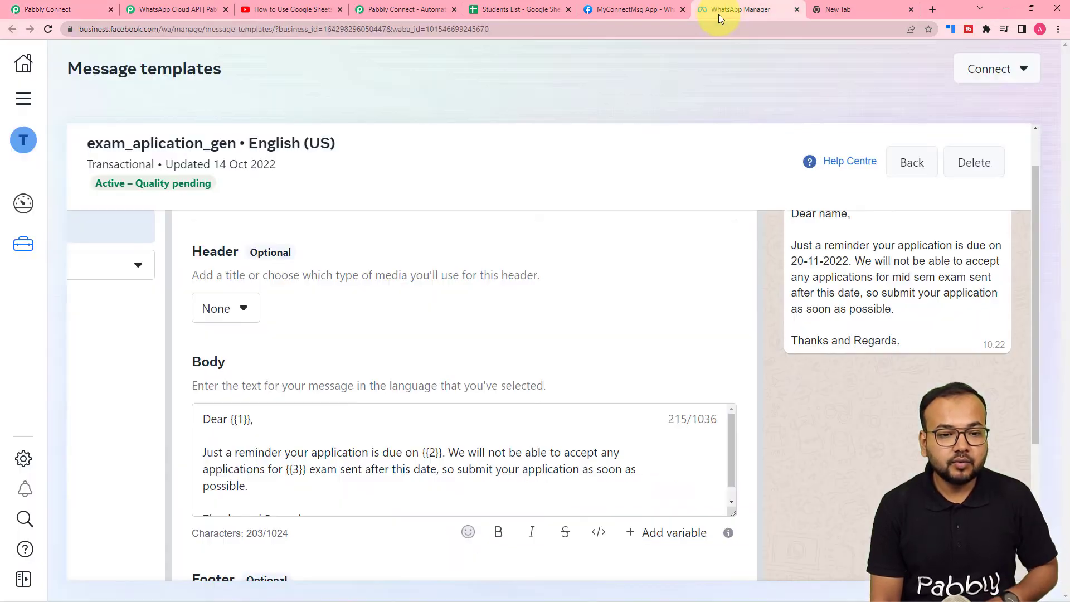
{"action": "left_click", "coordinate": [637, 14]}
{"action": "scroll", "coordinate": [390, 407], "scroll_direction": "down", "scroll_amount": 2}
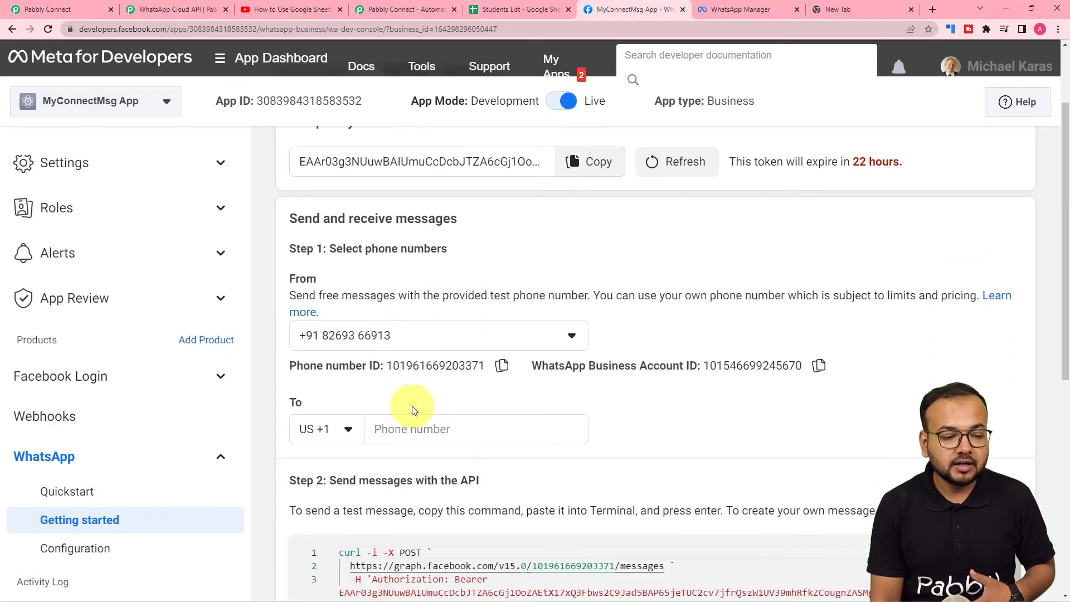
{"action": "scroll", "coordinate": [412, 411], "scroll_direction": "down", "scroll_amount": 1}
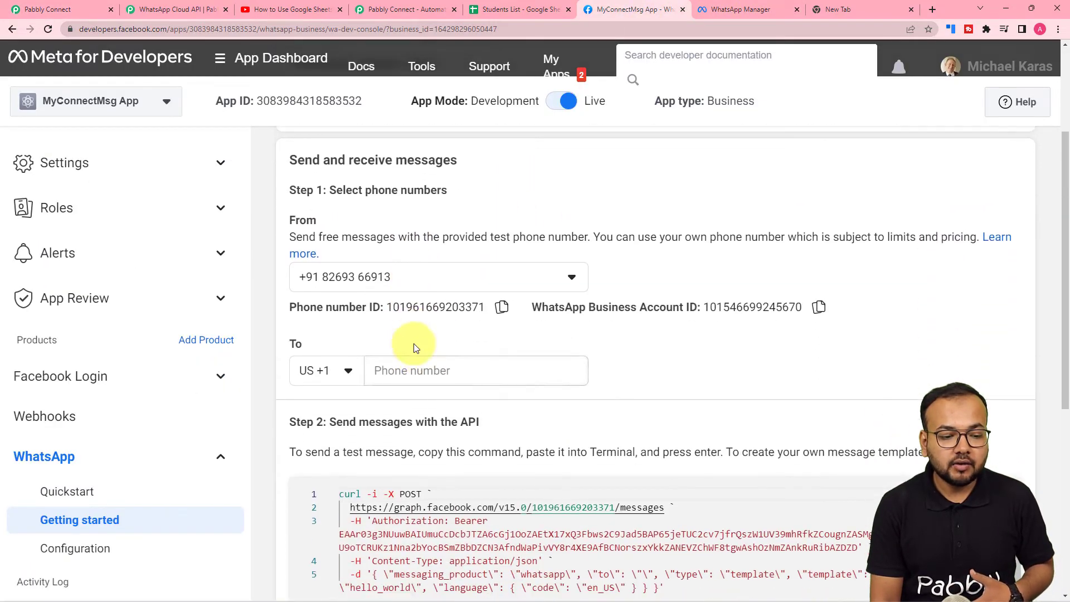
{"action": "left_click", "coordinate": [503, 311]}
{"action": "left_click", "coordinate": [98, 9]}
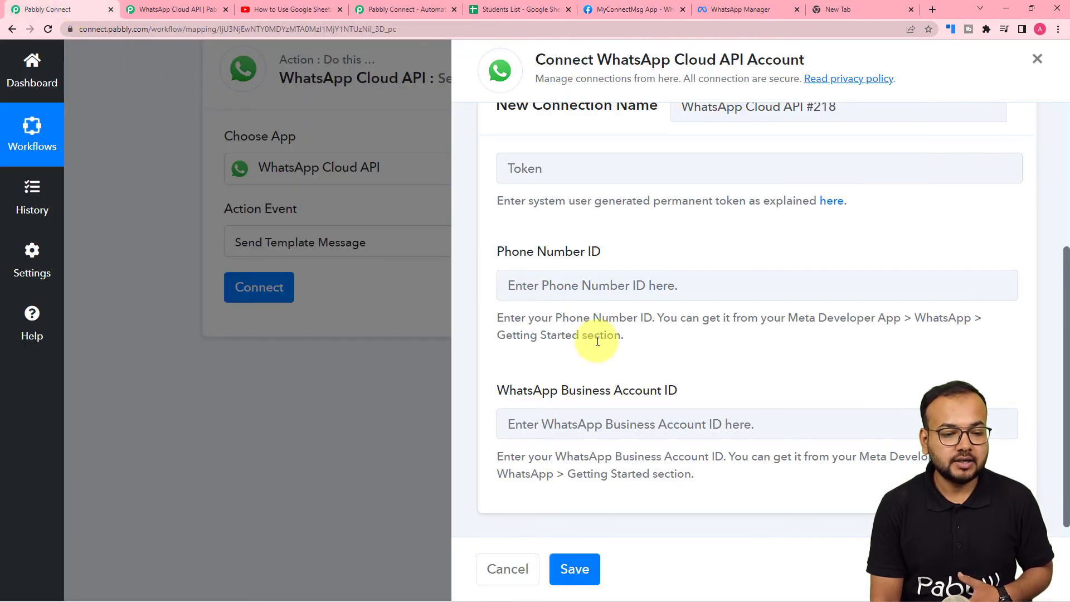
{"action": "right_click", "coordinate": [560, 282]}
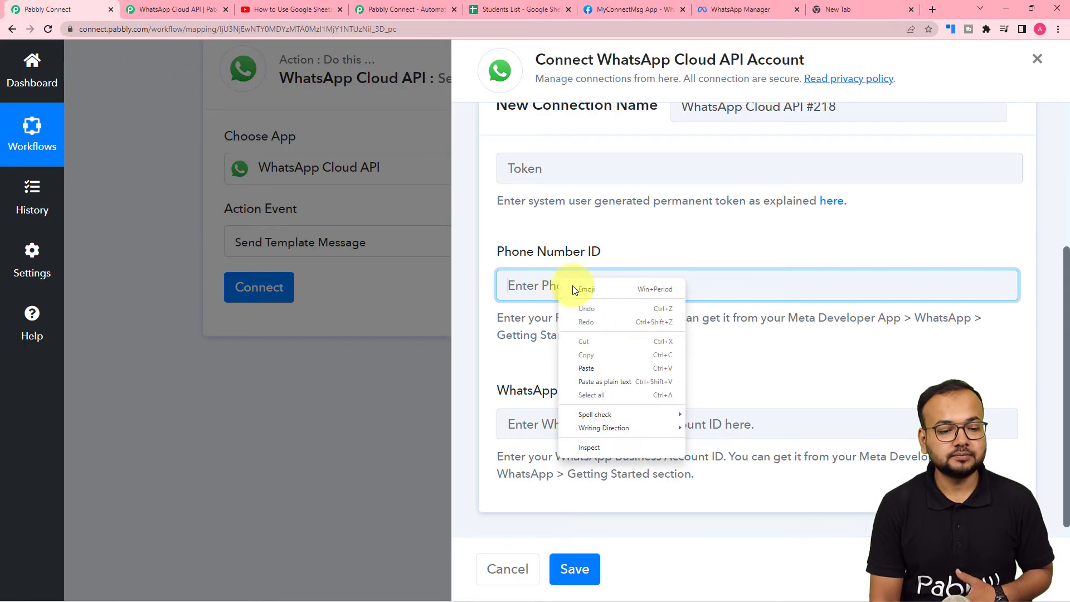
{"action": "left_click", "coordinate": [631, 367]}
Copy the WhatsApp Business Account ID from Meta for Developers into the matching field of the new Pabbly connection
{"action": "left_click", "coordinate": [595, 9]}
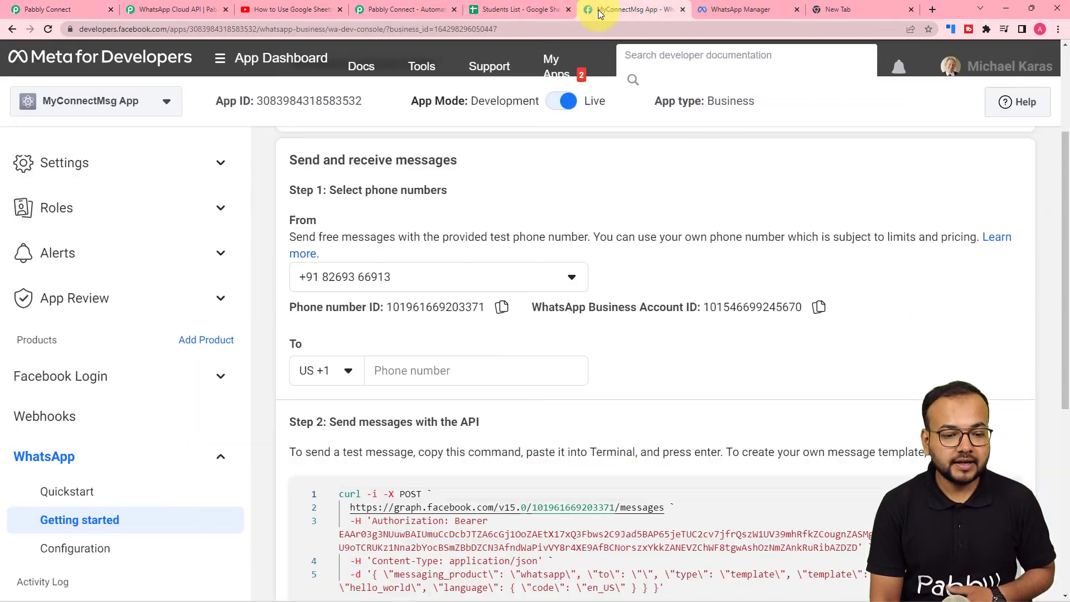
{"action": "left_click", "coordinate": [818, 308]}
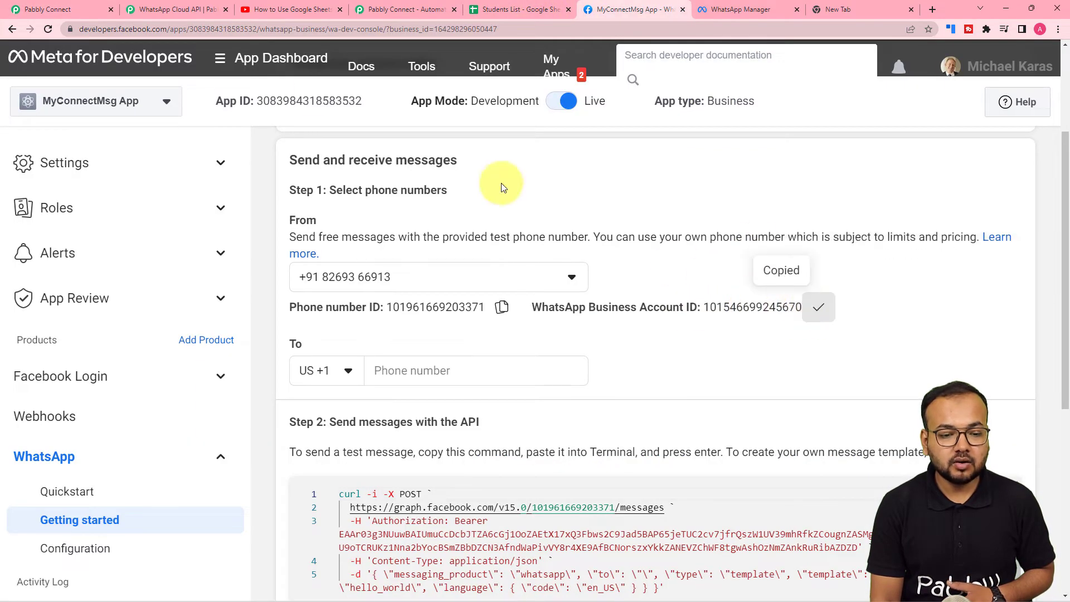
{"action": "left_click", "coordinate": [67, 9]}
{"action": "right_click", "coordinate": [552, 426]}
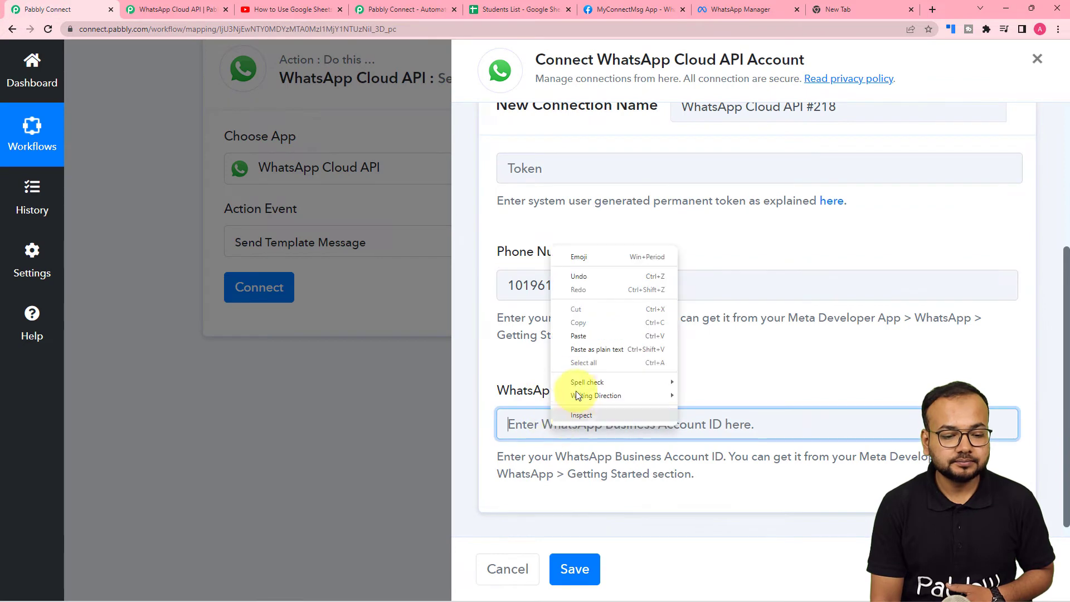
{"action": "left_click", "coordinate": [572, 337]}
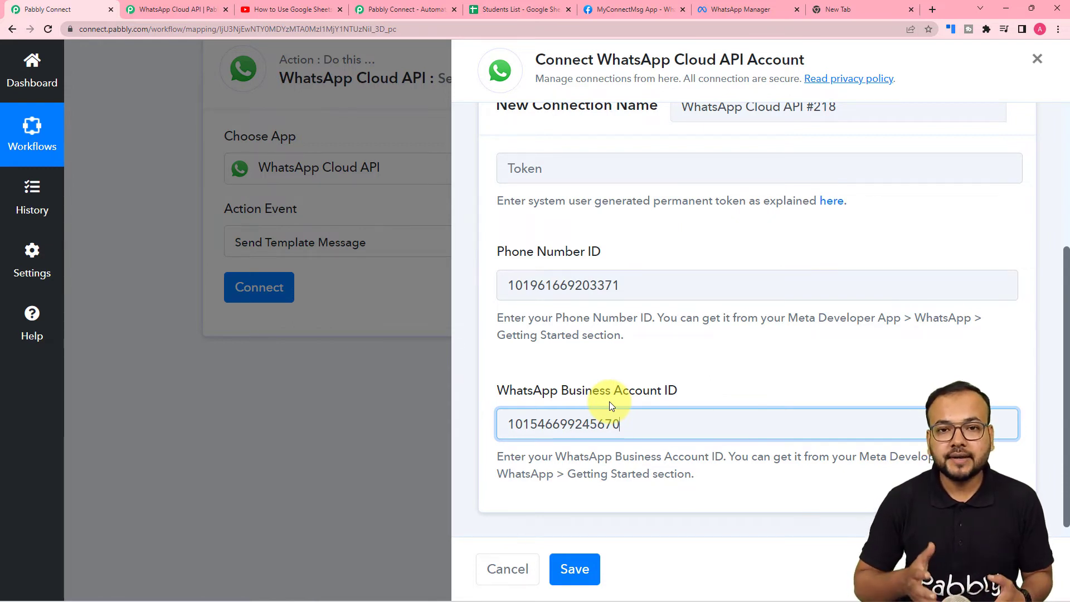
Use the existing connection WhatsApp Cloud API #217 for the Send Template Message step and save it
{"action": "scroll", "coordinate": [610, 402], "scroll_direction": "up", "scroll_amount": 2}
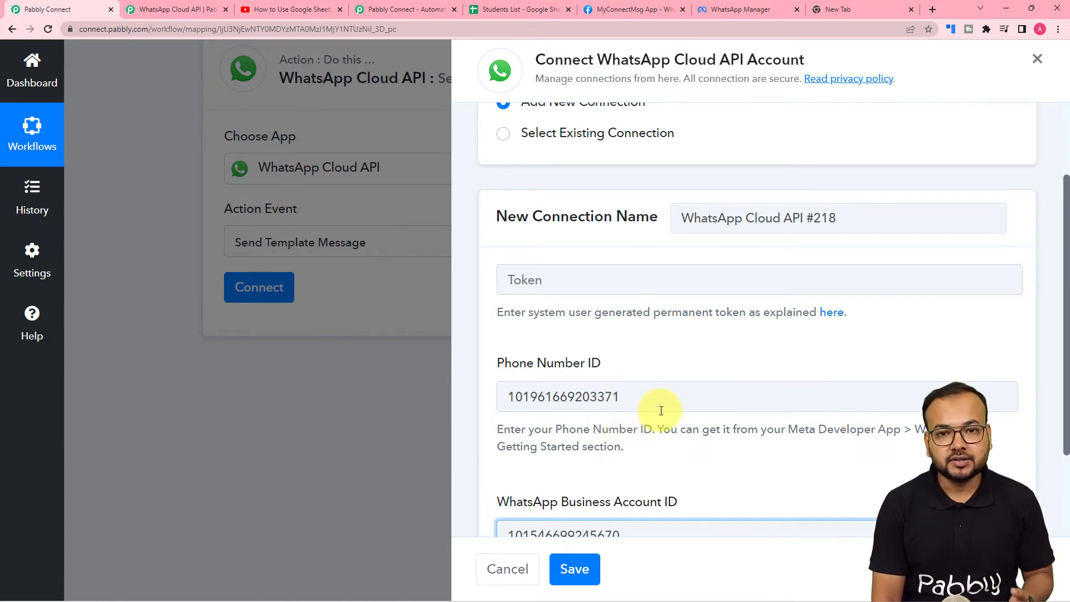
{"action": "left_click", "coordinate": [503, 134]}
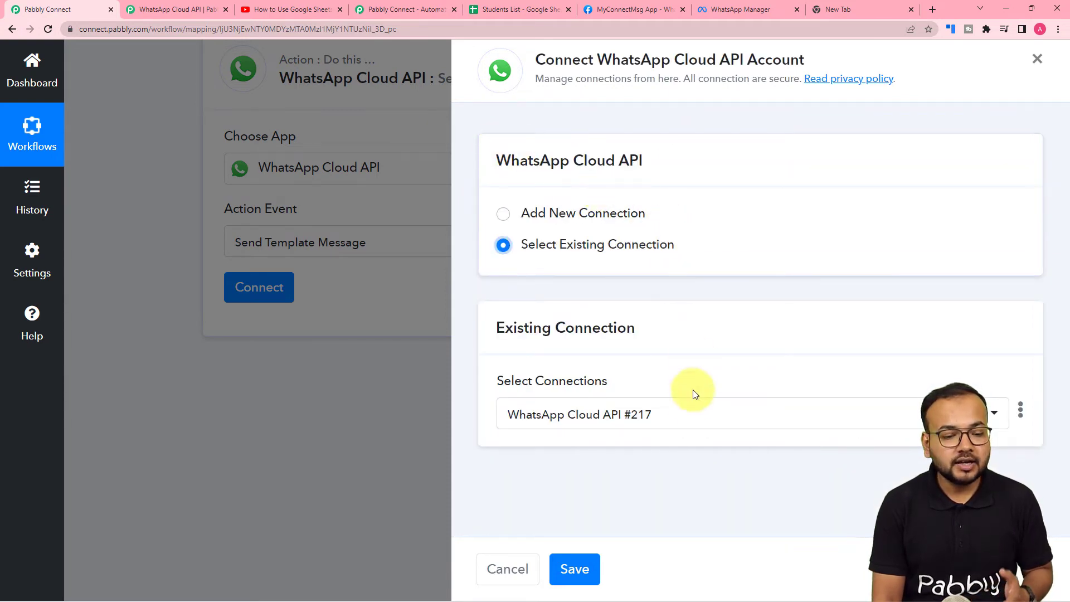
{"action": "left_click", "coordinate": [651, 417]}
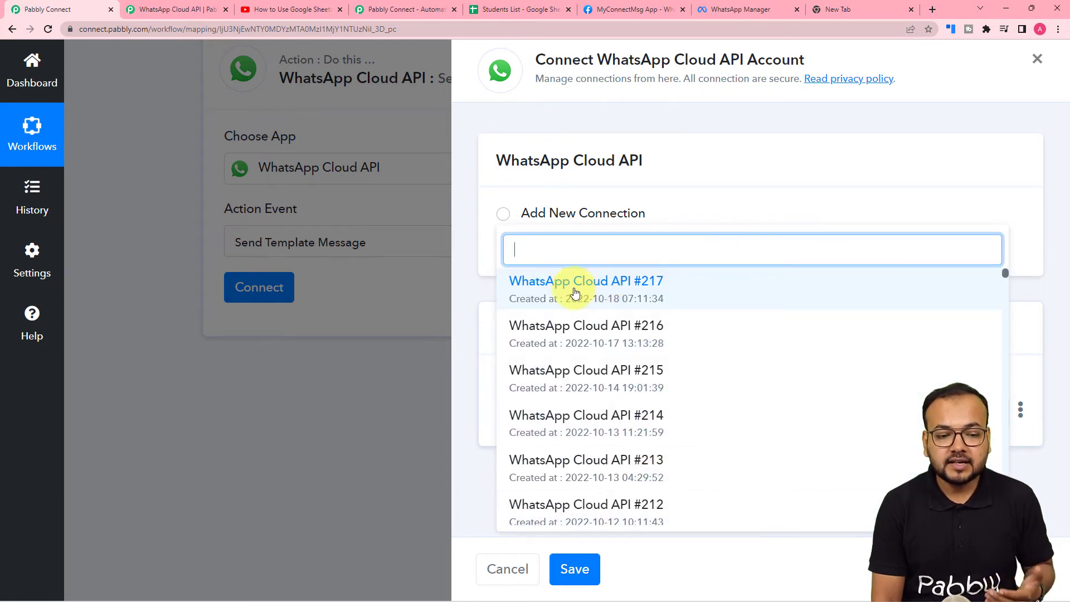
{"action": "left_click", "coordinate": [604, 301]}
{"action": "left_click", "coordinate": [633, 353]}
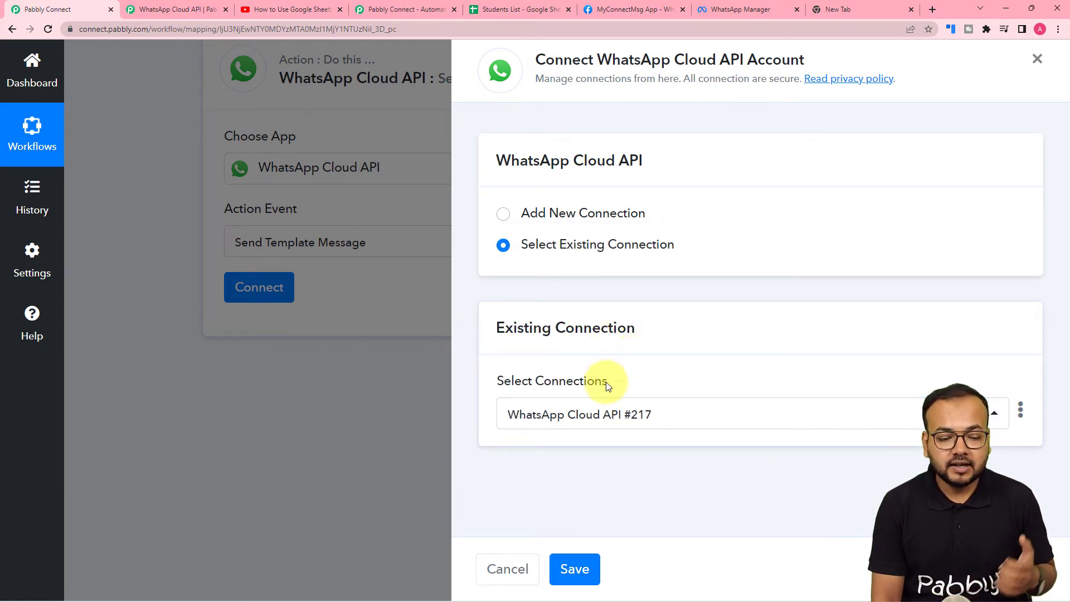
{"action": "left_click", "coordinate": [575, 568]}
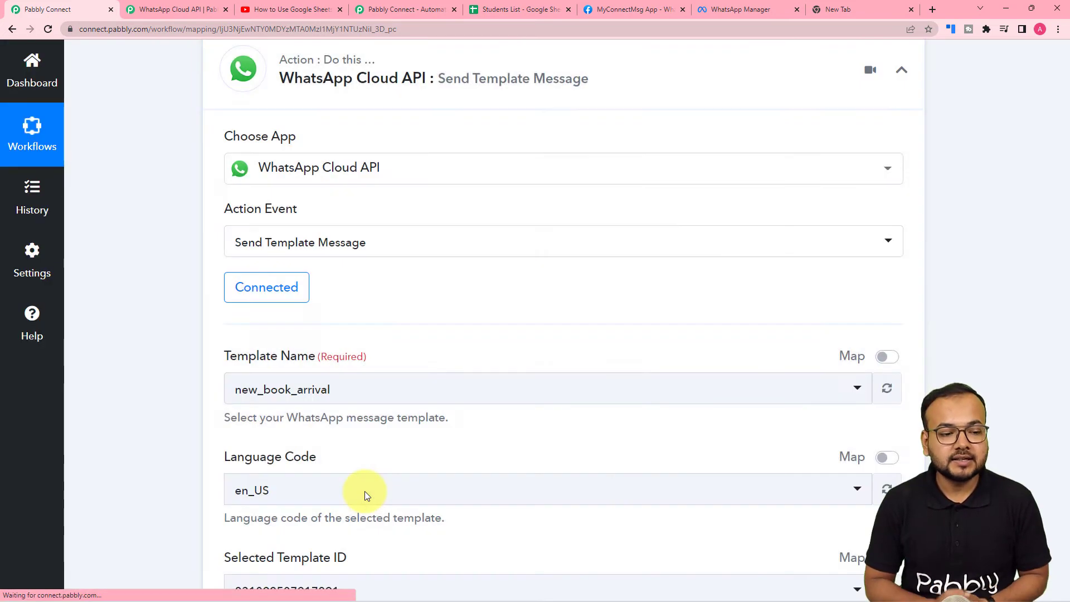
Examine the template fields of the WhatsApp step and the exam_aplication_gen template's body text and variables in WhatsApp Manager
{"action": "scroll", "coordinate": [135, 410], "scroll_direction": "down", "scroll_amount": 3}
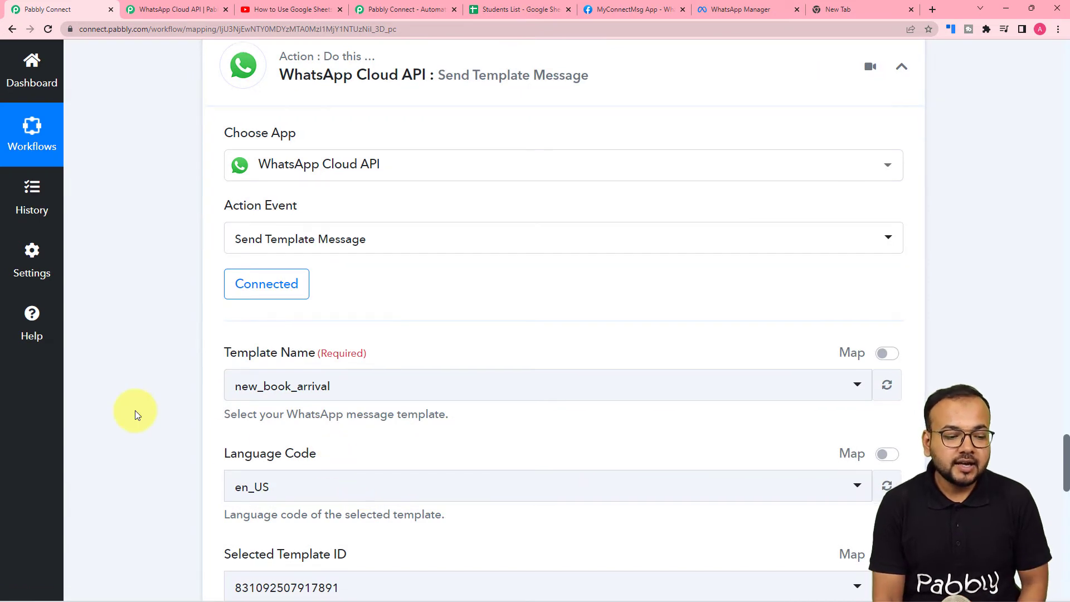
{"action": "scroll", "coordinate": [134, 410], "scroll_direction": "down", "scroll_amount": 1}
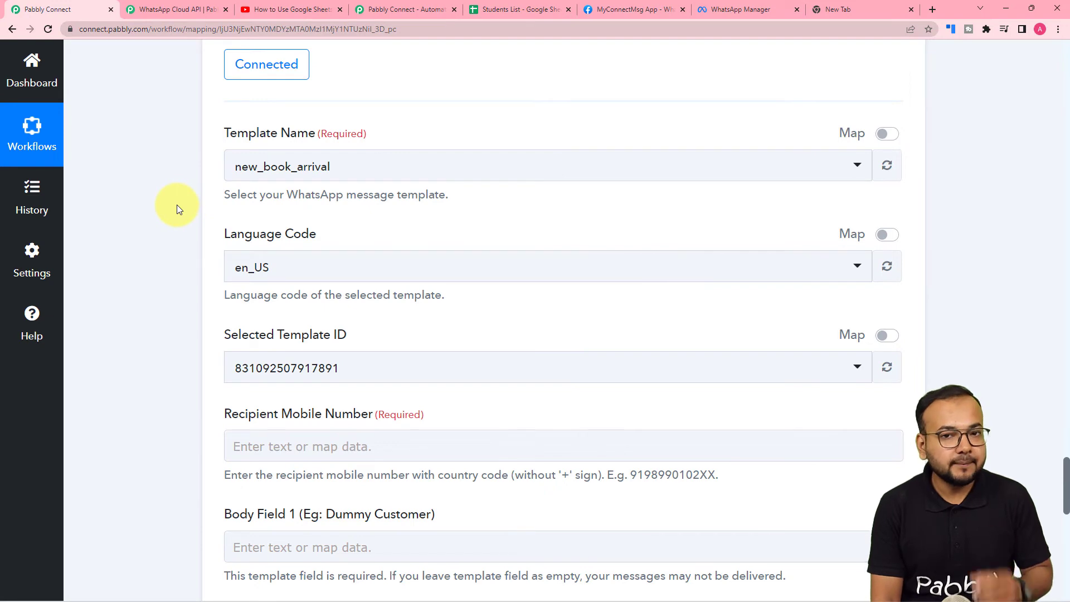
{"action": "left_click", "coordinate": [718, 12]}
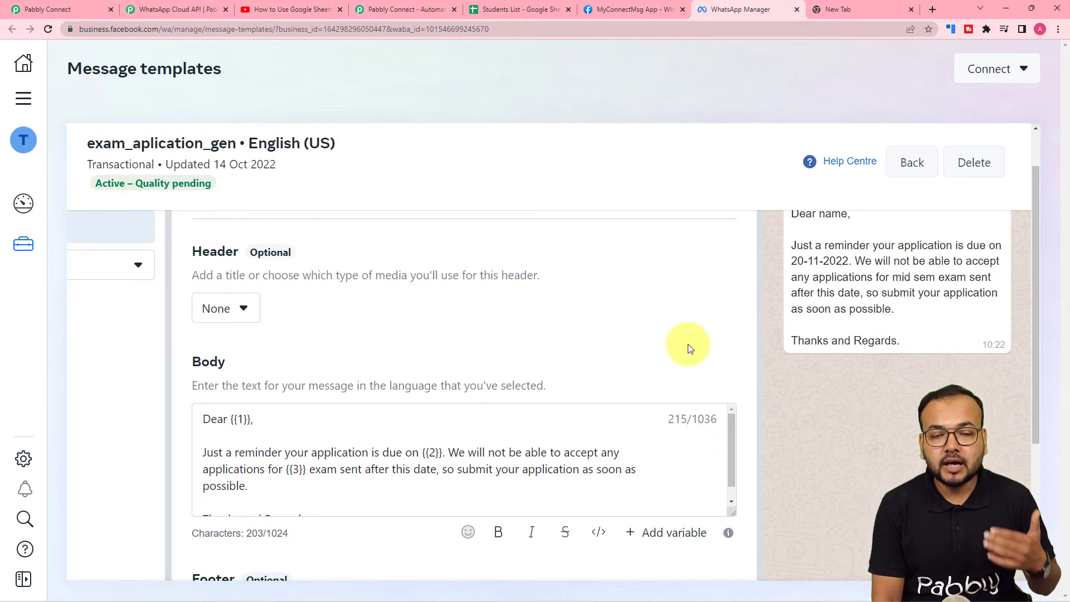
{"action": "scroll", "coordinate": [689, 348], "scroll_direction": "up", "scroll_amount": 1}
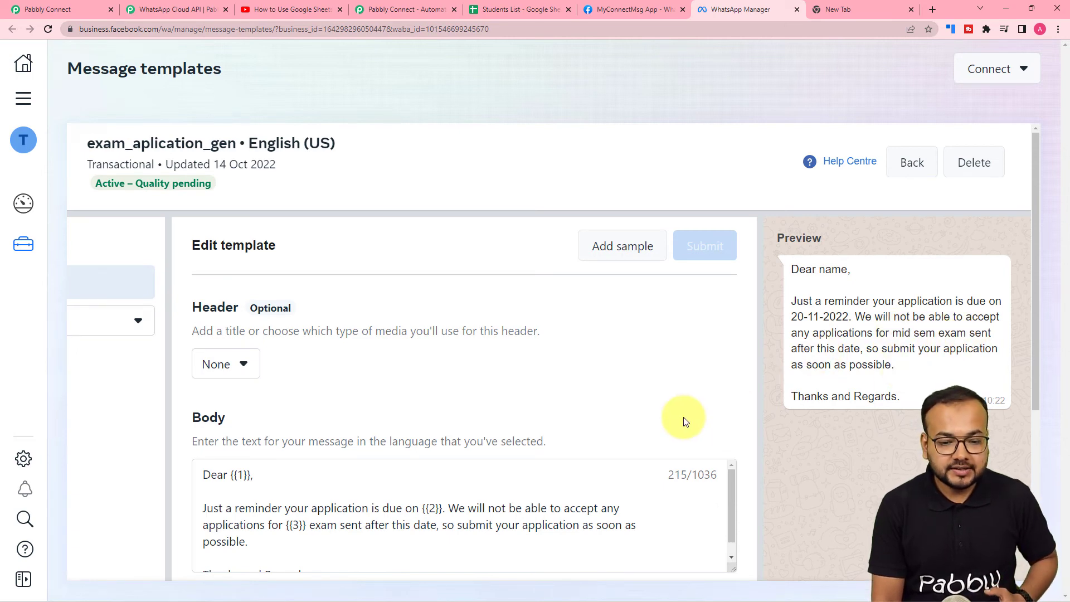
{"action": "scroll", "coordinate": [827, 348], "scroll_direction": "down", "scroll_amount": 2}
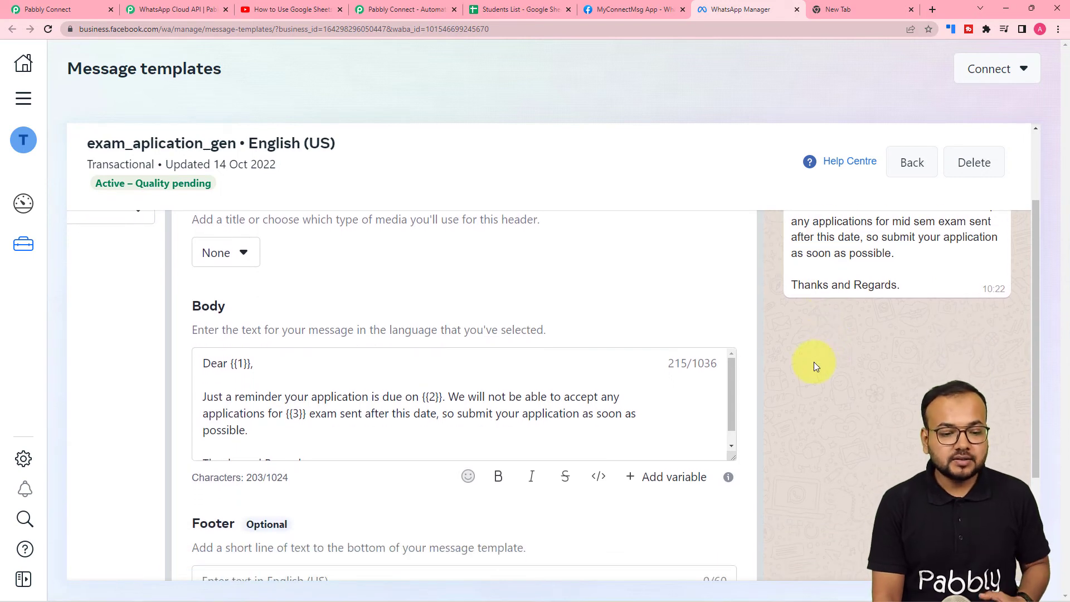
{"action": "left_click", "coordinate": [718, 408]}
{"action": "scroll", "coordinate": [455, 432], "scroll_direction": "down", "scroll_amount": 1}
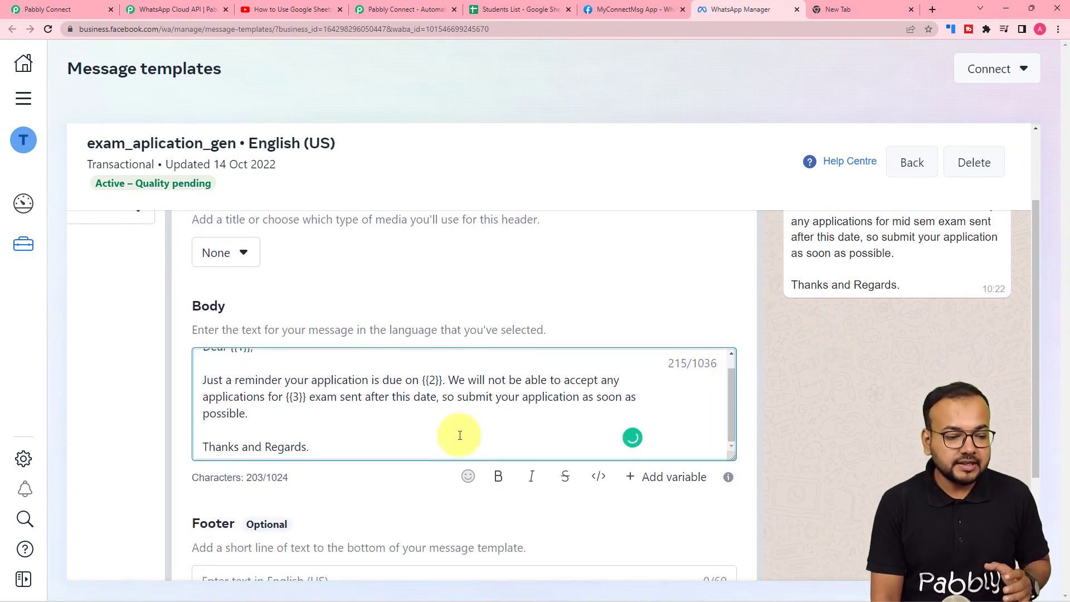
{"action": "scroll", "coordinate": [286, 406], "scroll_direction": "up", "scroll_amount": 1}
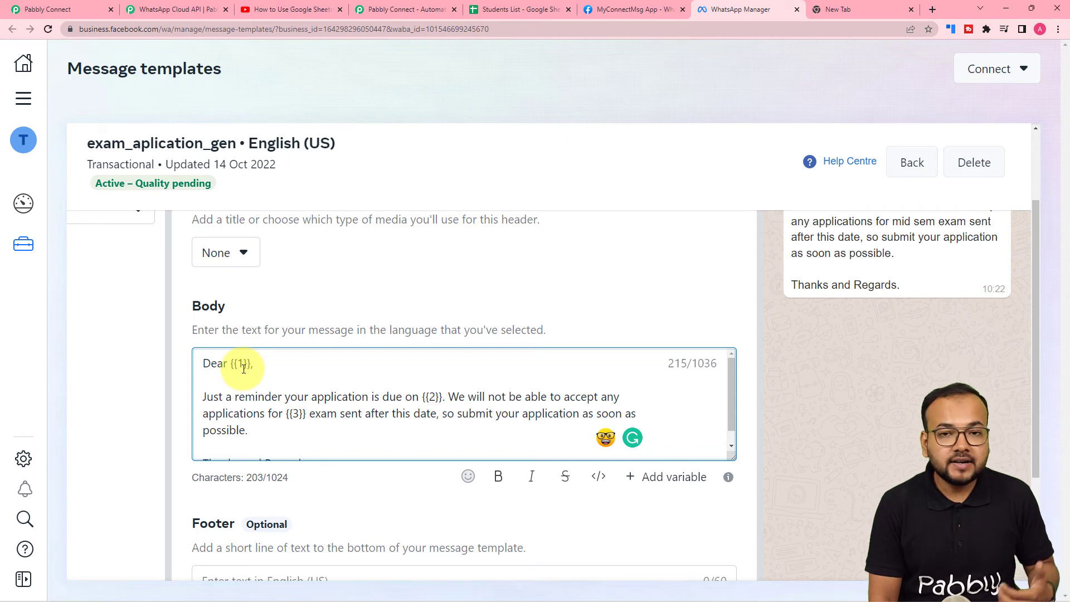
{"action": "scroll", "coordinate": [243, 385], "scroll_direction": "down", "scroll_amount": 1}
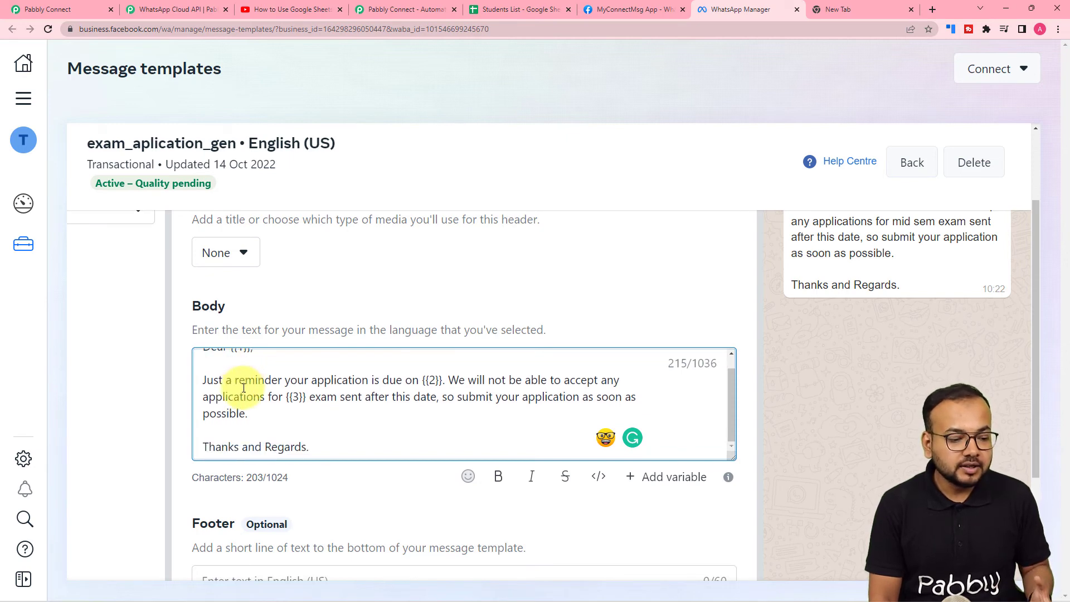
{"action": "scroll", "coordinate": [240, 382], "scroll_direction": "up", "scroll_amount": 1}
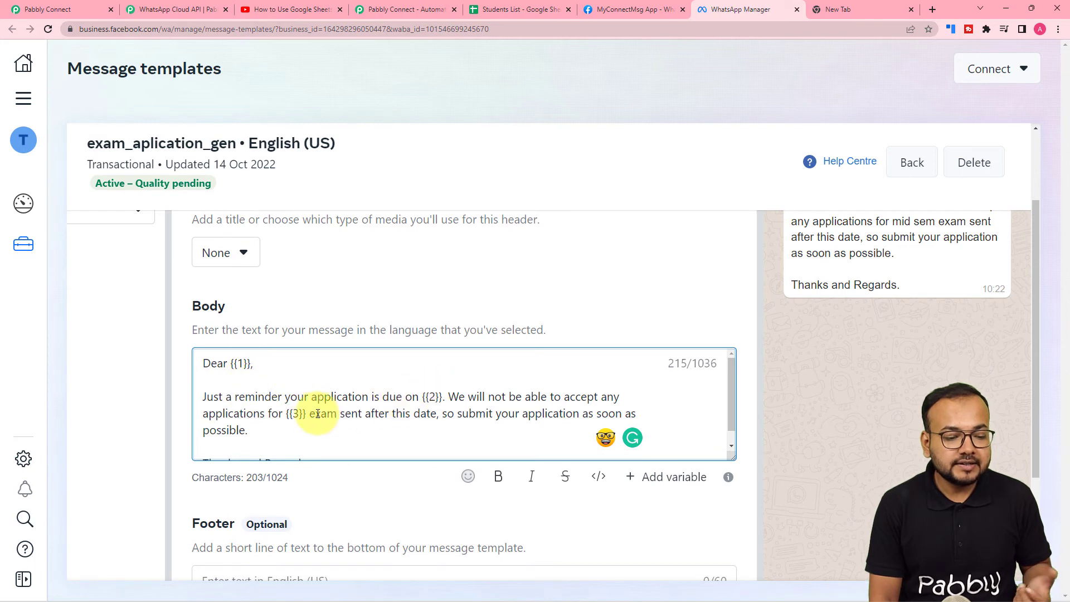
{"action": "scroll", "coordinate": [306, 413], "scroll_direction": "down", "scroll_amount": 1}
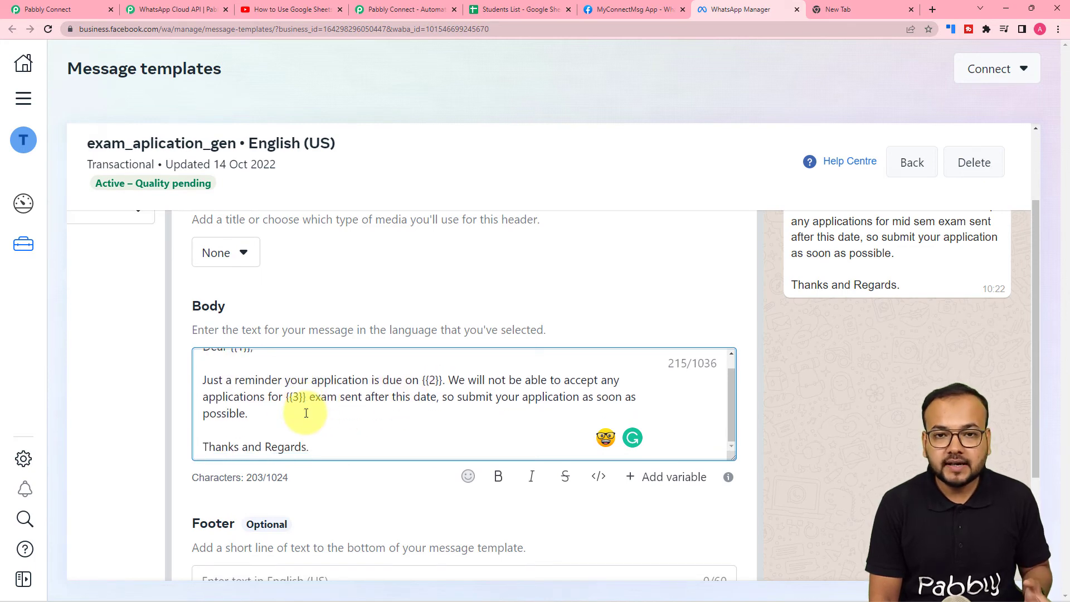
{"action": "scroll", "coordinate": [306, 413], "scroll_direction": "up", "scroll_amount": 1}
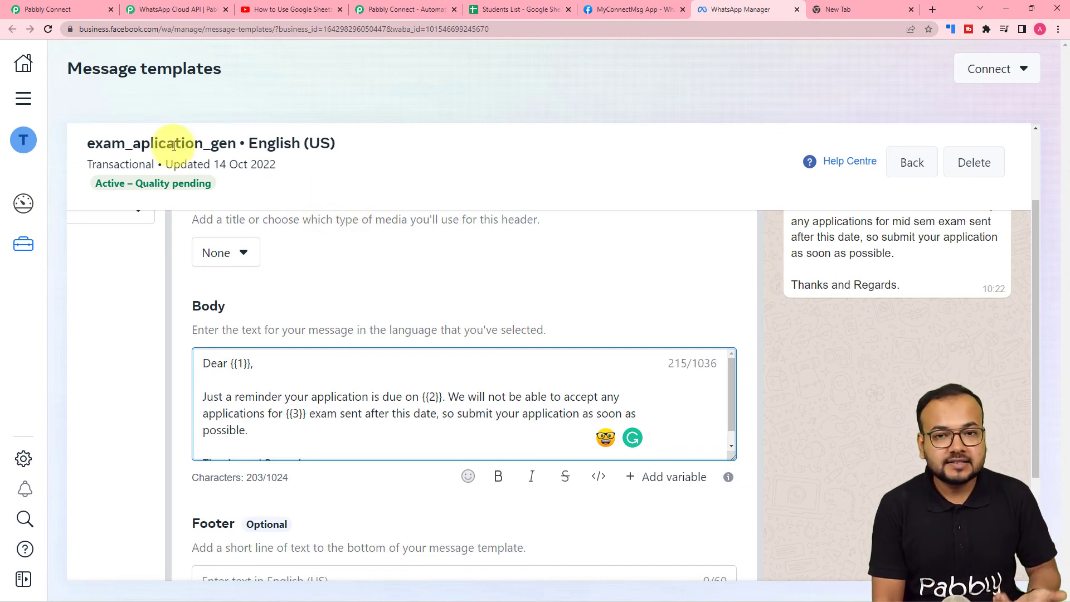
Return to the Pabbly Connect workflow and set the WhatsApp step's template name to exam_aplication_gen
{"action": "left_click", "coordinate": [75, 18]}
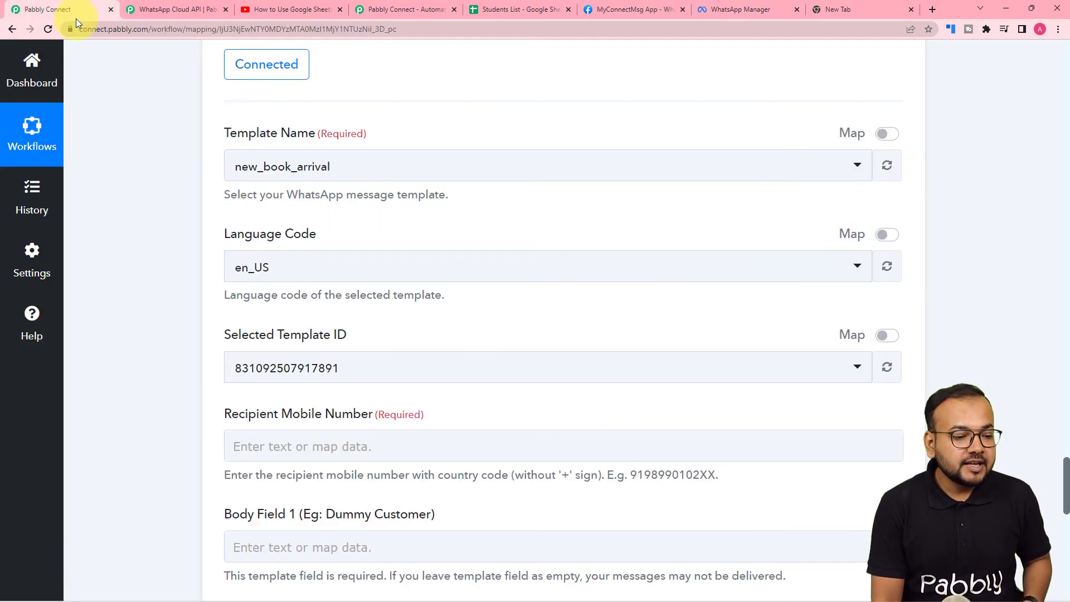
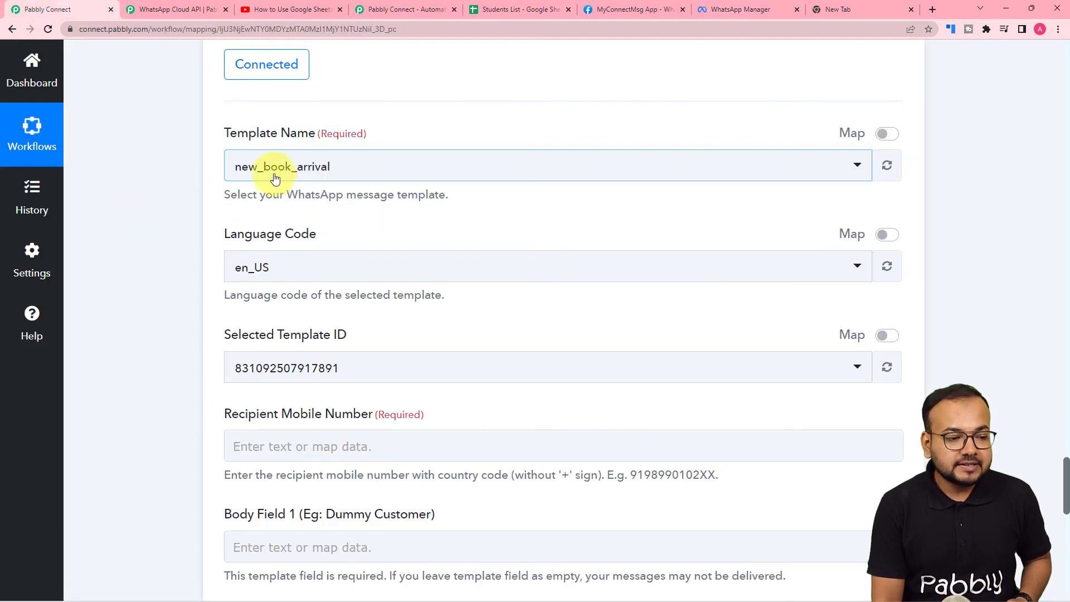
{"action": "left_click", "coordinate": [274, 178]}
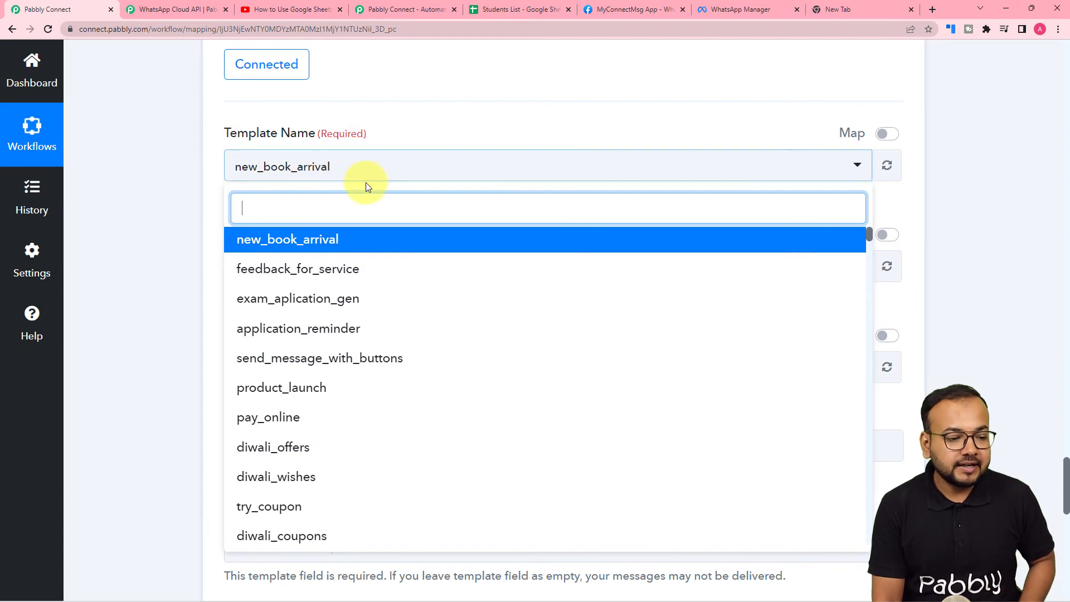
{"action": "left_click", "coordinate": [294, 308]}
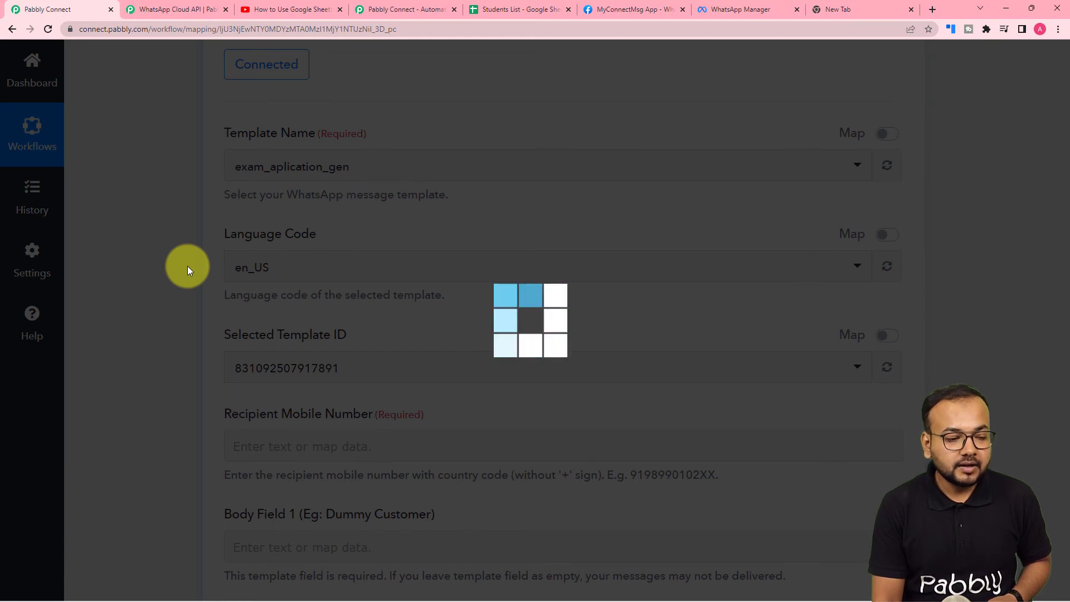
{"action": "scroll", "coordinate": [187, 265], "scroll_direction": "down", "scroll_amount": 2}
{"action": "scroll", "coordinate": [187, 266], "scroll_direction": "down", "scroll_amount": 1}
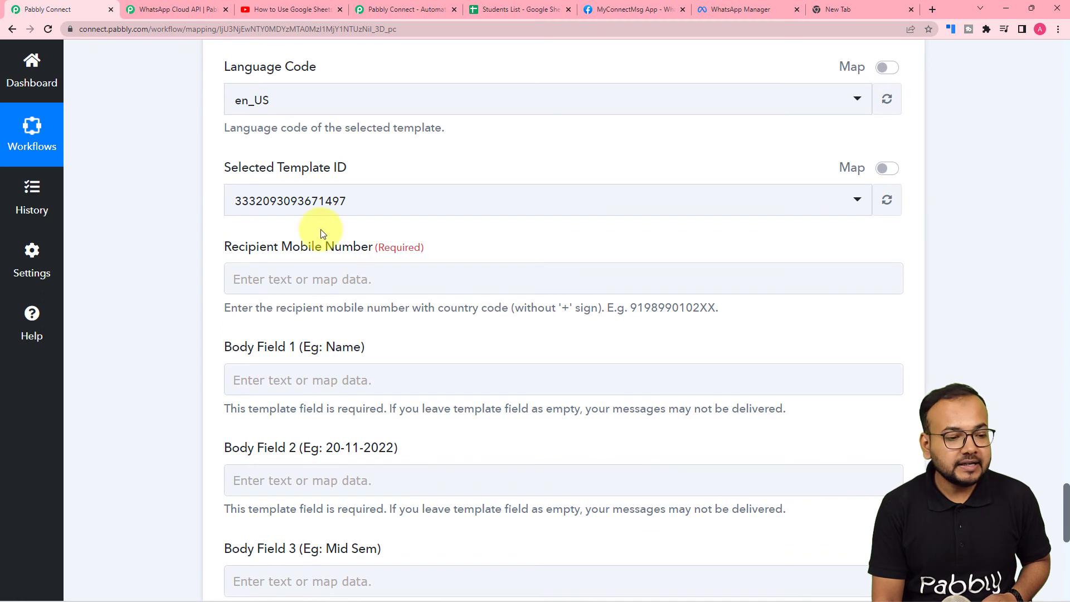
Map the WhatsApp step's Recipient Mobile Number to the Iterator's RowValue Contact Number
{"action": "scroll", "coordinate": [376, 223], "scroll_direction": "down", "scroll_amount": 2}
{"action": "left_click", "coordinate": [287, 167]}
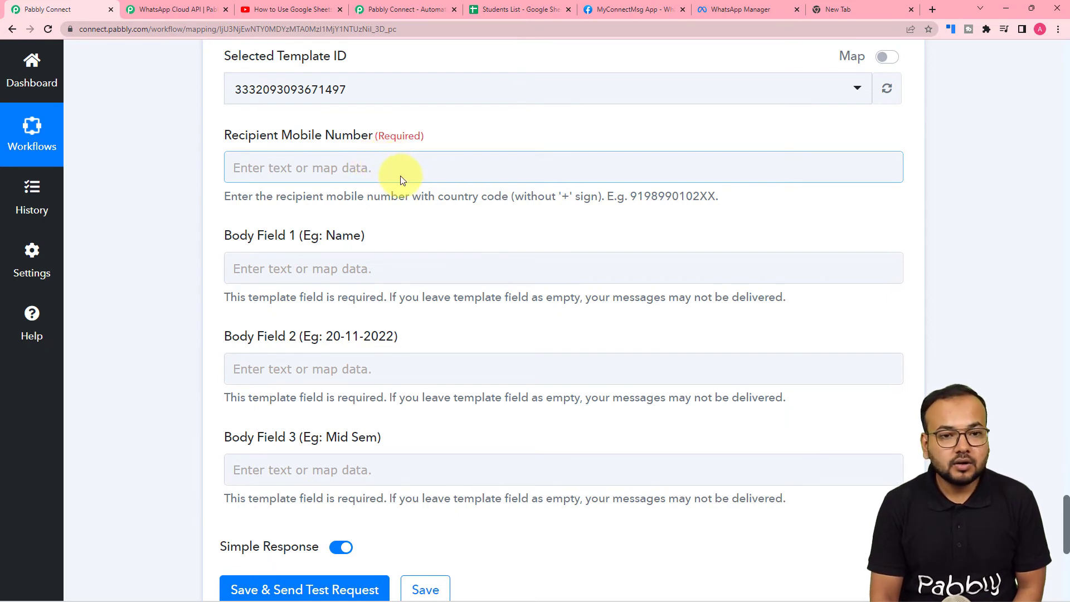
{"action": "scroll", "coordinate": [394, 188], "scroll_direction": "up", "scroll_amount": 4}
{"action": "scroll", "coordinate": [377, 185], "scroll_direction": "up", "scroll_amount": 15}
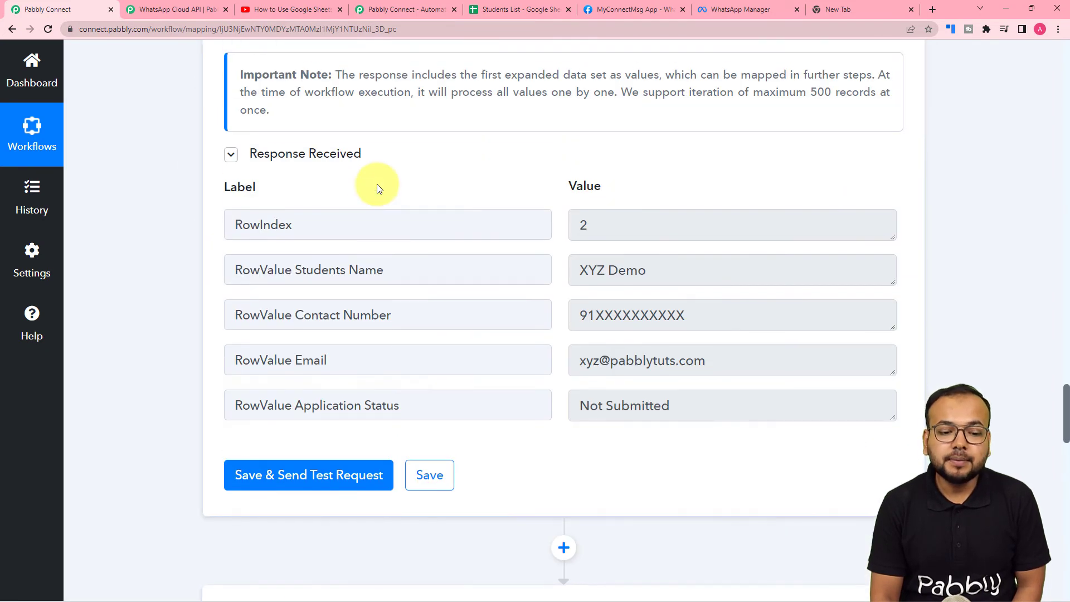
{"action": "scroll", "coordinate": [162, 237], "scroll_direction": "down", "scroll_amount": 20}
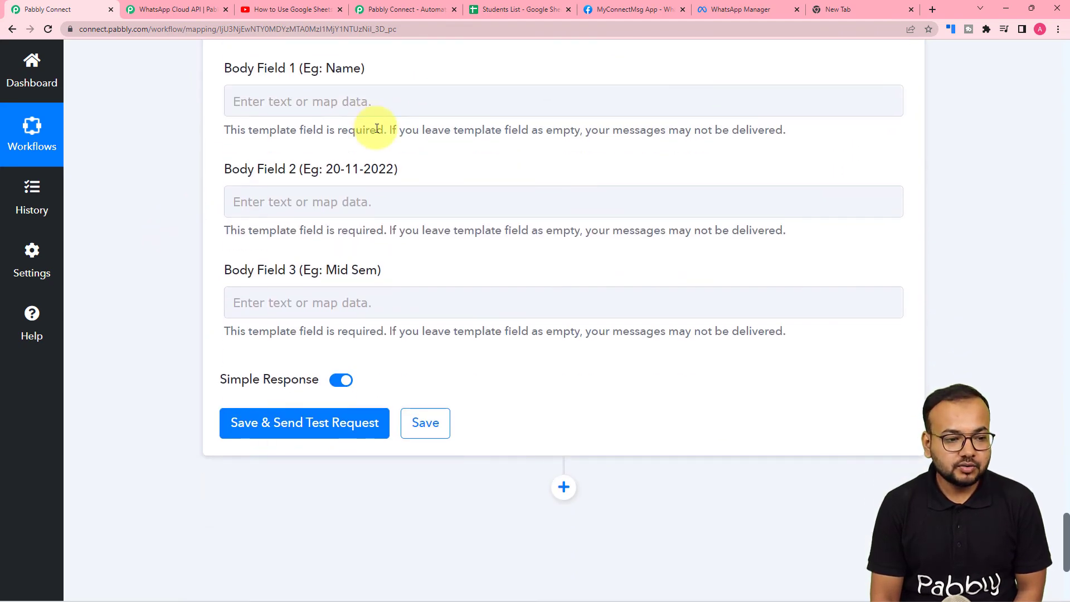
{"action": "scroll", "coordinate": [383, 124], "scroll_direction": "up", "scroll_amount": 3}
{"action": "left_click", "coordinate": [380, 162]}
{"action": "left_click", "coordinate": [381, 164]}
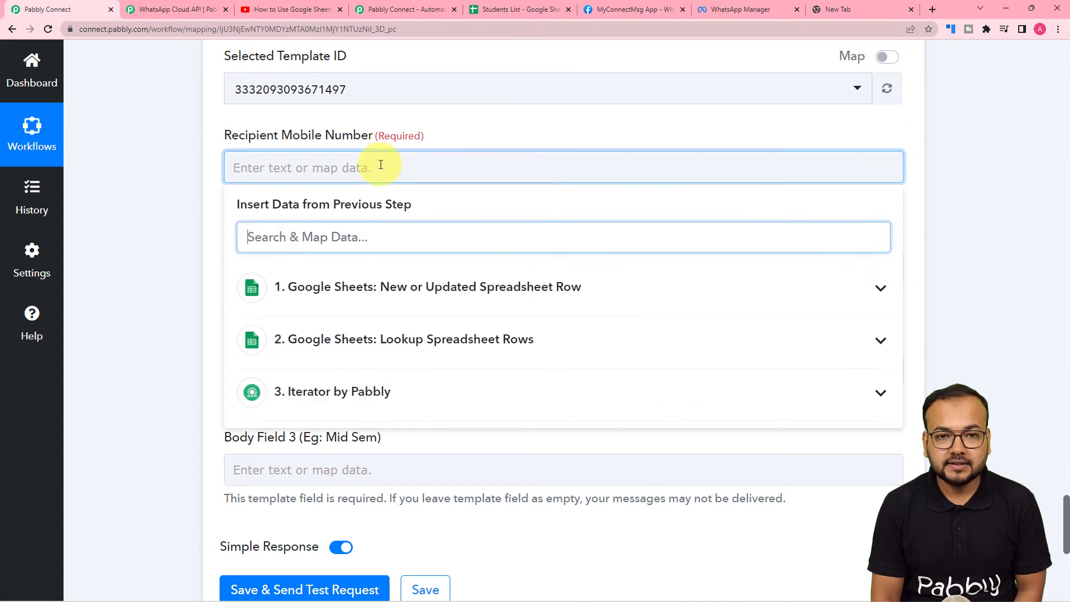
{"action": "left_click", "coordinate": [374, 411]}
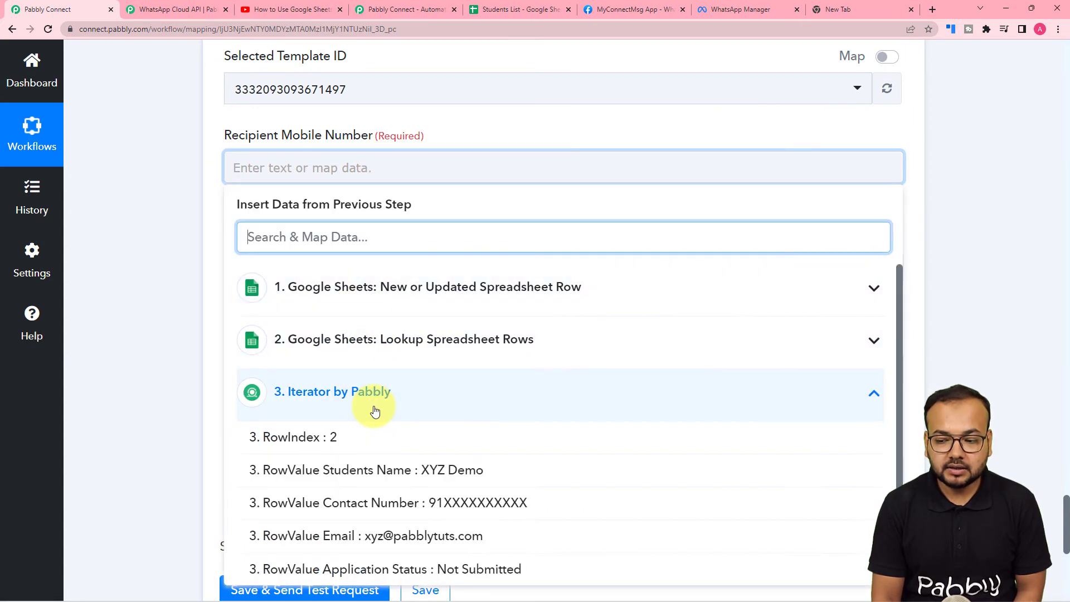
{"action": "scroll", "coordinate": [406, 505], "scroll_direction": "down", "scroll_amount": 1}
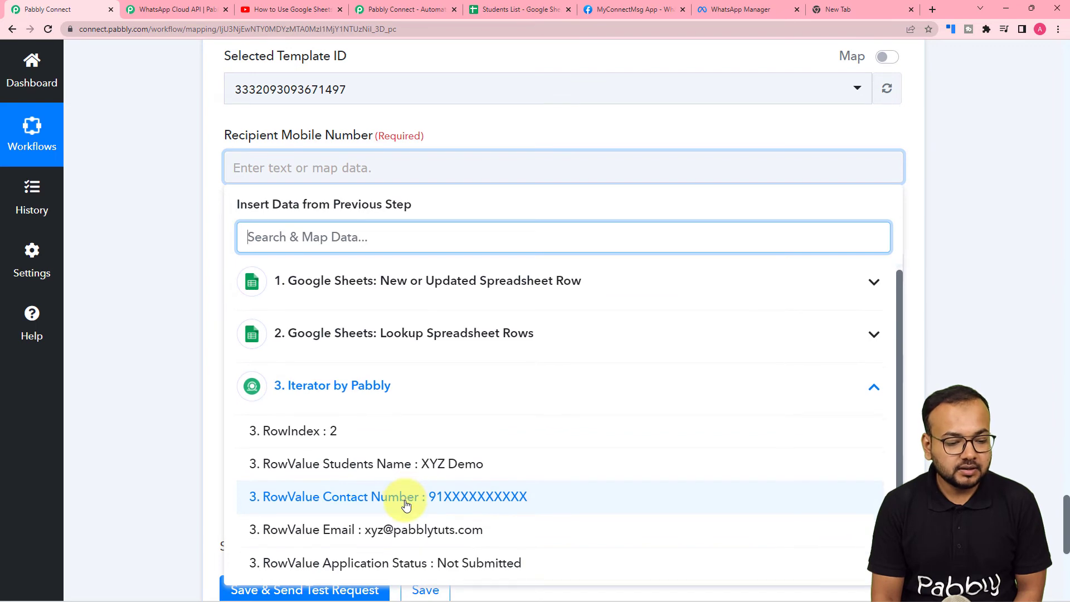
{"action": "left_click", "coordinate": [442, 497]}
{"action": "left_click", "coordinate": [147, 240]}
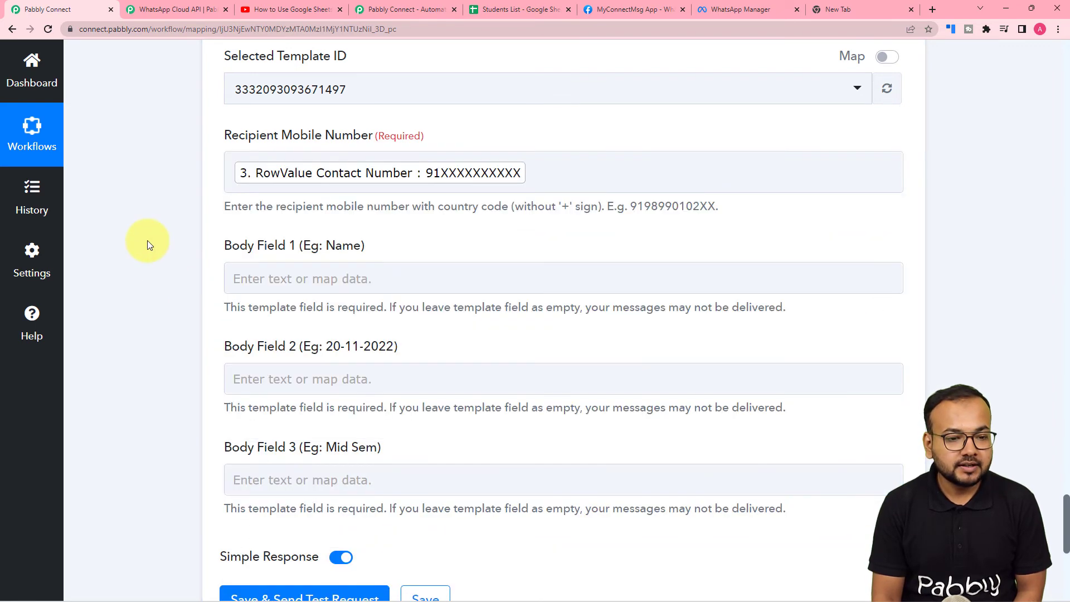
Compare the WhatsApp step's three body fields with the exam_aplication_gen template's text and variables in WhatsApp Manager, then return to the Pabbly Connect workflow
{"action": "scroll", "coordinate": [147, 240], "scroll_direction": "down", "scroll_amount": 1}
{"action": "scroll", "coordinate": [147, 240], "scroll_direction": "down", "scroll_amount": 1}
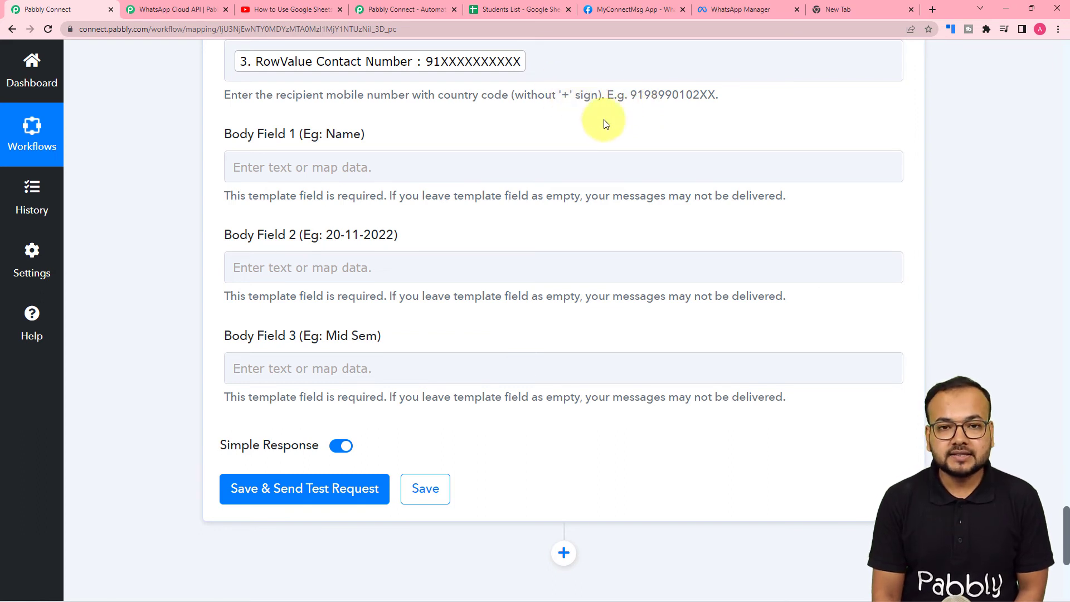
{"action": "scroll", "coordinate": [549, 104], "scroll_direction": "down", "scroll_amount": 2}
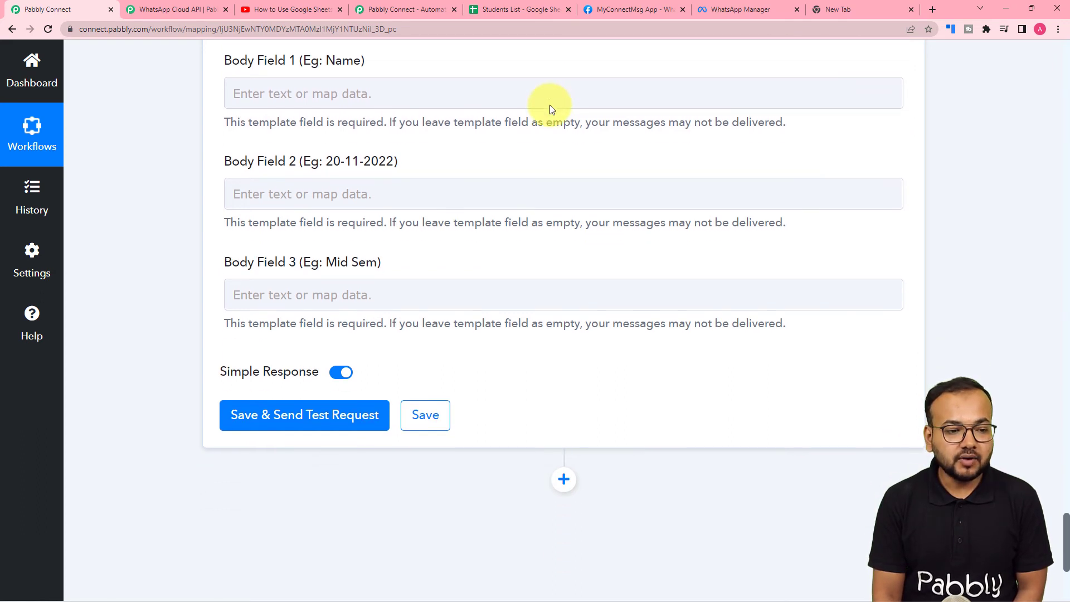
{"action": "scroll", "coordinate": [369, 87], "scroll_direction": "up", "scroll_amount": 1}
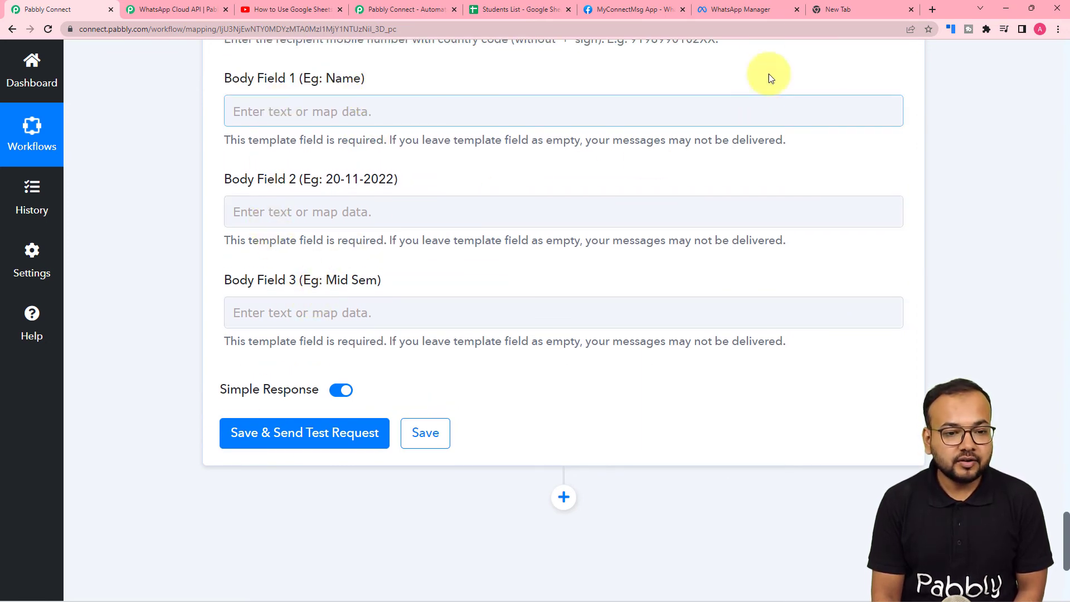
{"action": "left_click", "coordinate": [740, 11]}
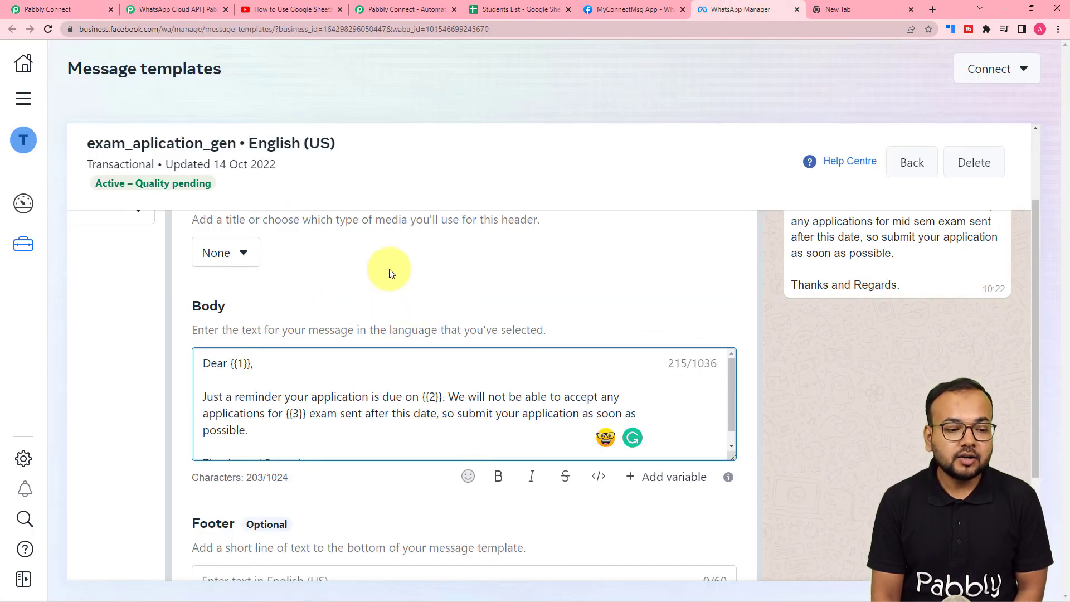
{"action": "scroll", "coordinate": [790, 289], "scroll_direction": "up", "scroll_amount": 1}
{"action": "scroll", "coordinate": [789, 289], "scroll_direction": "up", "scroll_amount": 2}
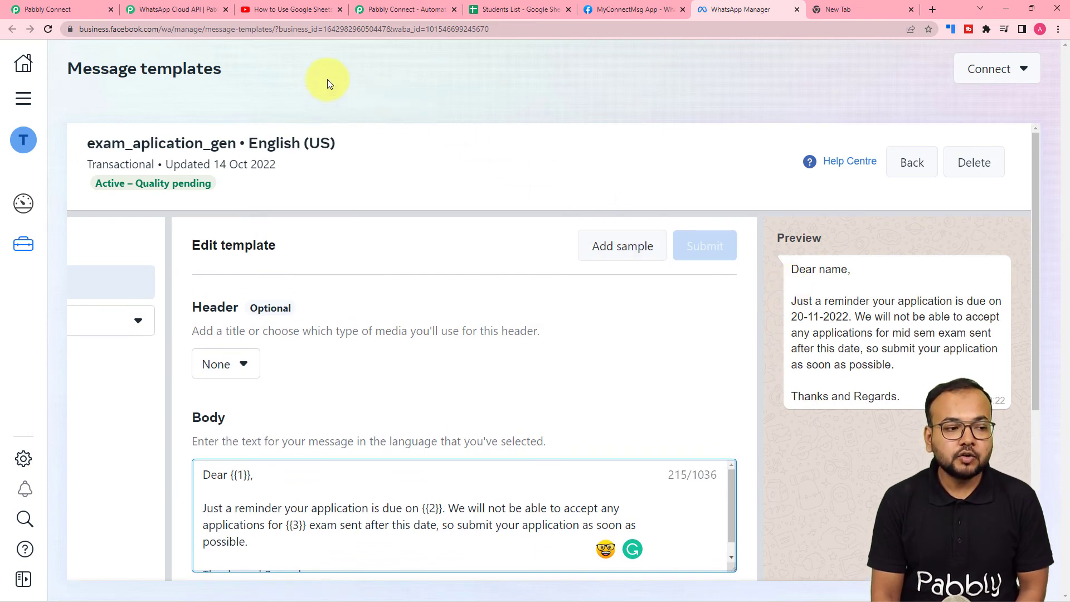
{"action": "left_click", "coordinate": [61, 9]}
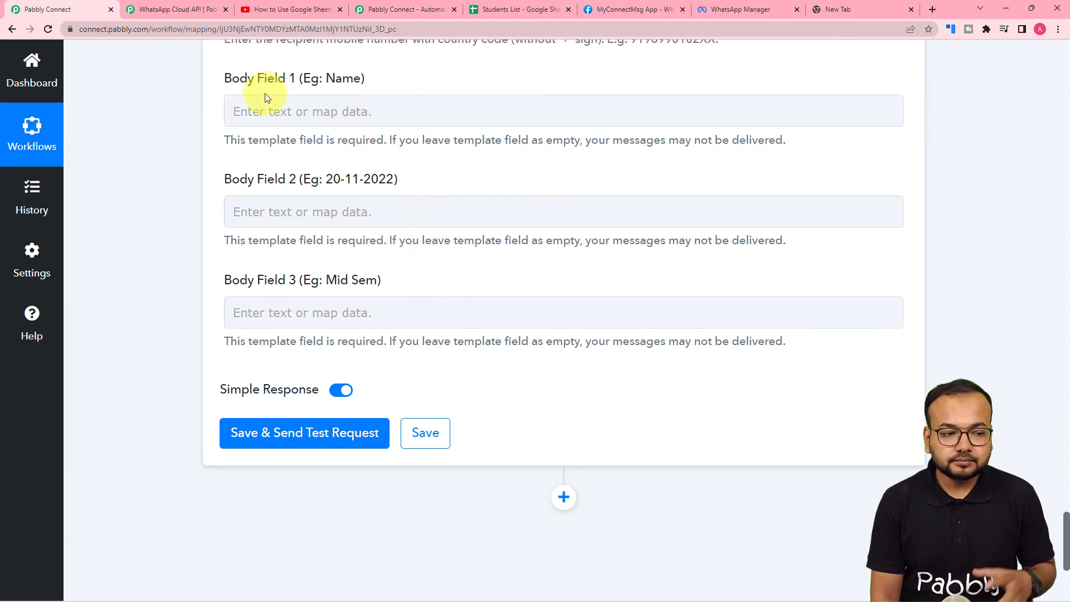
Map Body Field 1 of the WhatsApp step to the Iterator's RowValue Students Name
{"action": "left_click", "coordinate": [404, 118]}
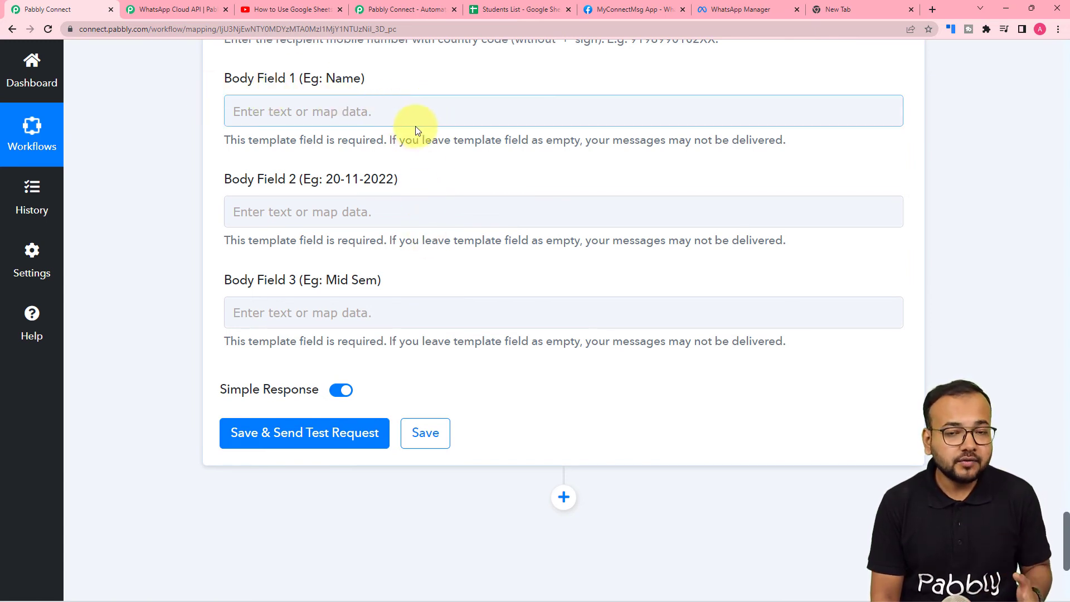
{"action": "left_click", "coordinate": [400, 110]}
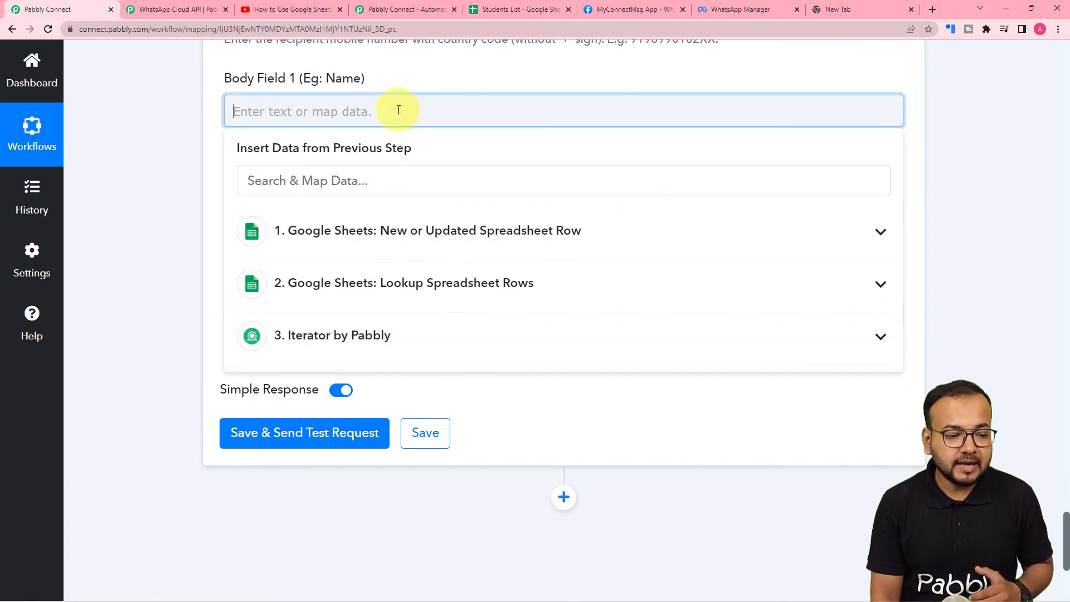
{"action": "left_click", "coordinate": [389, 339]}
{"action": "left_click", "coordinate": [389, 413]}
{"action": "left_click", "coordinate": [184, 244]}
Map Body Field 2 to End Date Of Application from the New or Updated Spreadsheet Row trigger
{"action": "scroll", "coordinate": [181, 241], "scroll_direction": "down", "scroll_amount": 3}
{"action": "left_click", "coordinate": [273, 112]}
{"action": "left_click", "coordinate": [378, 346]}
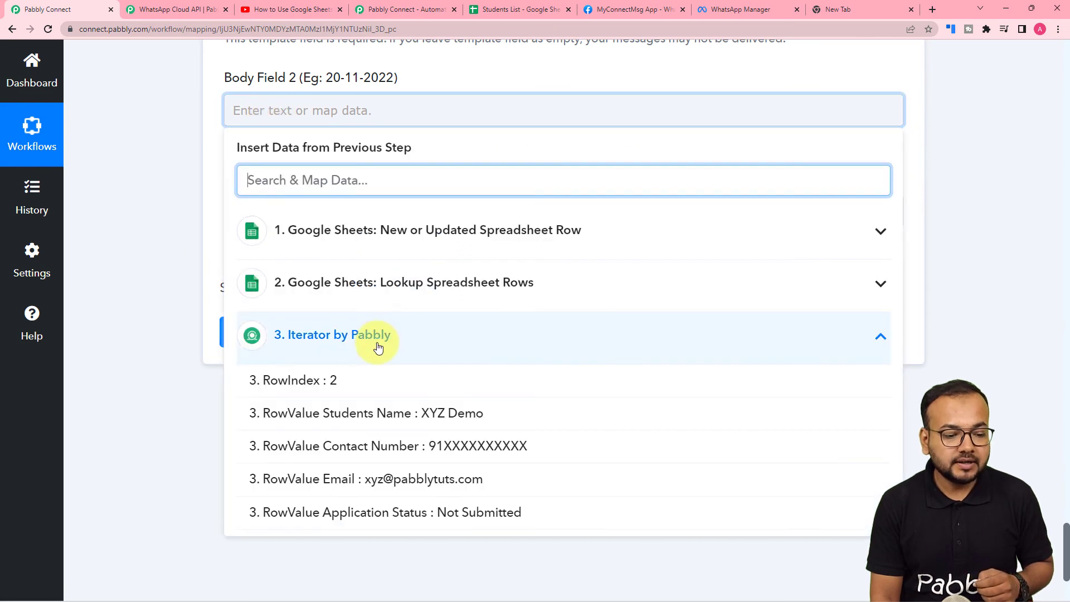
{"action": "scroll", "coordinate": [401, 458], "scroll_direction": "down", "scroll_amount": 2}
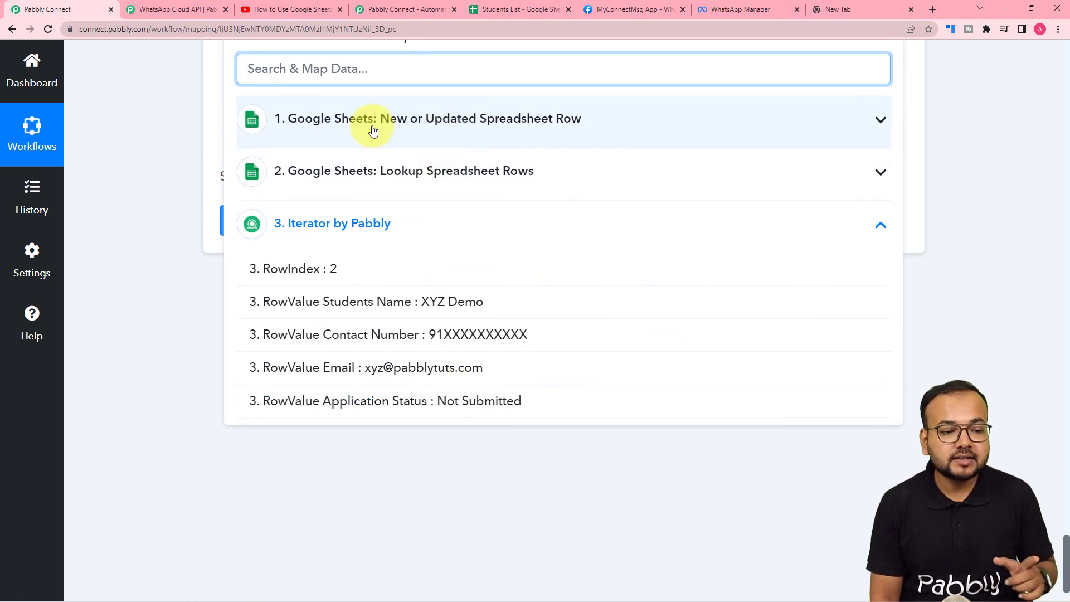
{"action": "left_click", "coordinate": [396, 129]}
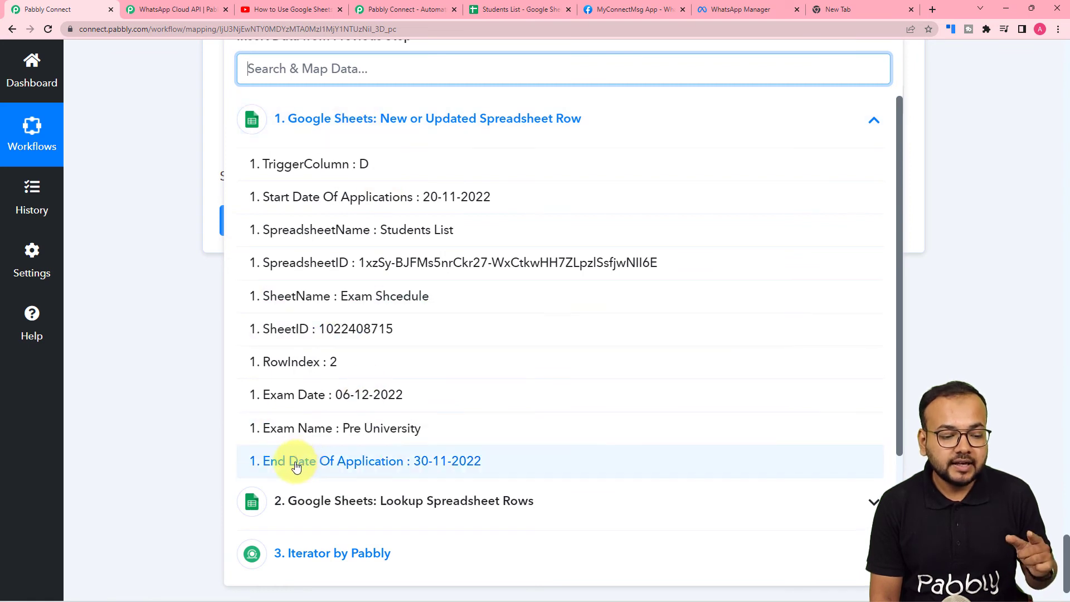
{"action": "left_click", "coordinate": [138, 230]}
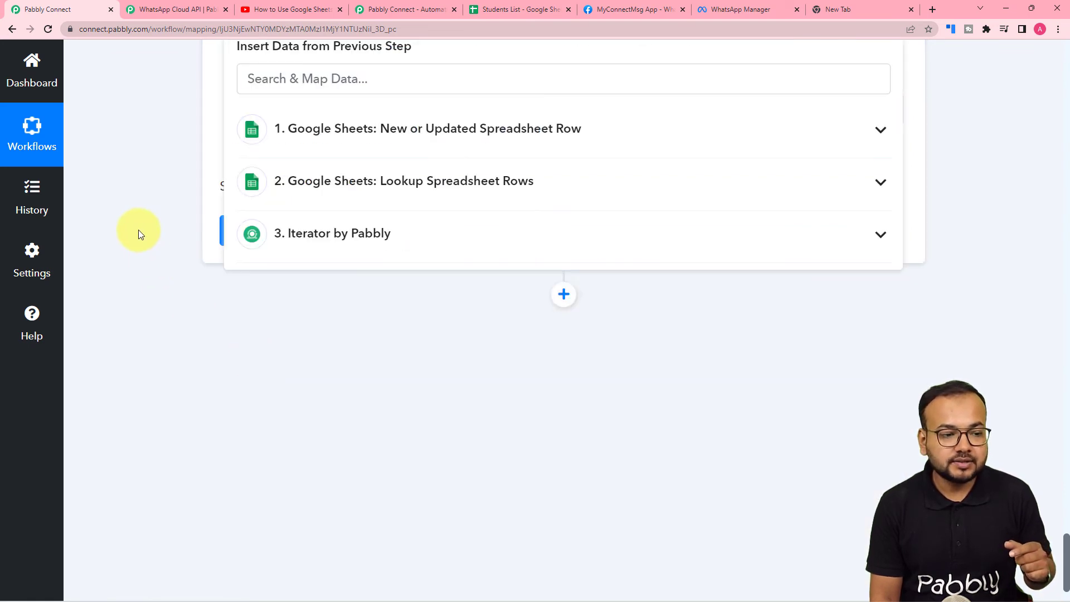
Map Body Field 3 to Exam Name from the New or Updated Spreadsheet Row trigger
{"action": "left_click", "coordinate": [294, 107]}
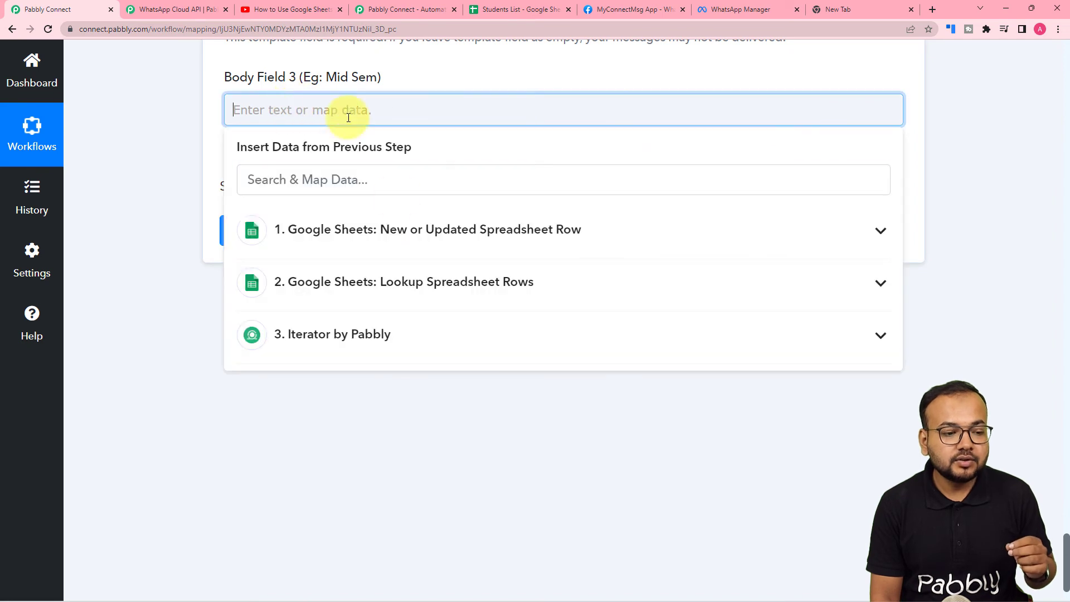
{"action": "left_click", "coordinate": [372, 245]}
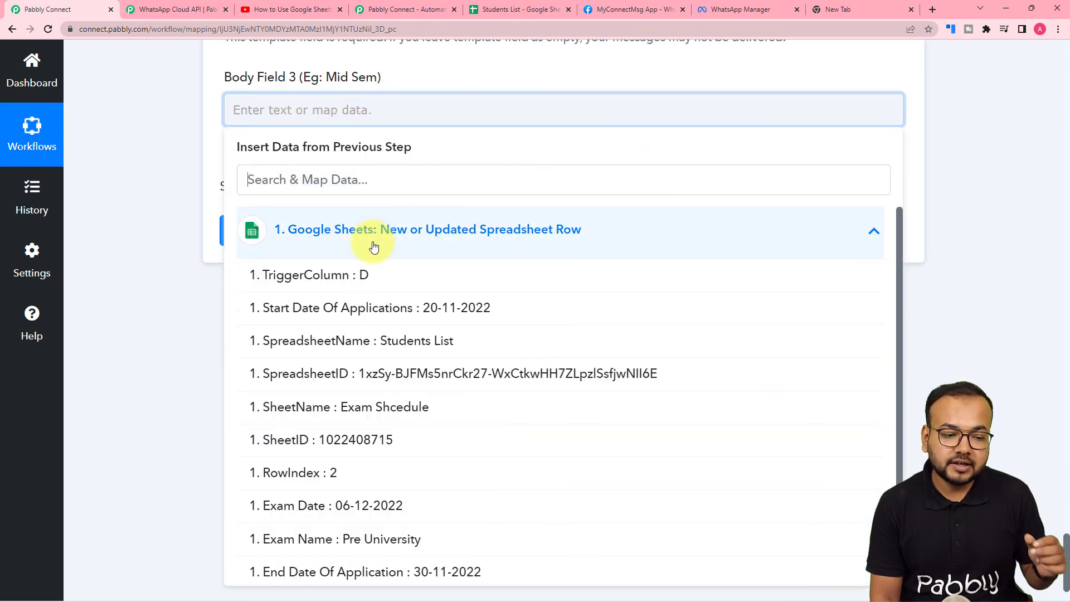
{"action": "scroll", "coordinate": [341, 410], "scroll_direction": "down", "scroll_amount": 1}
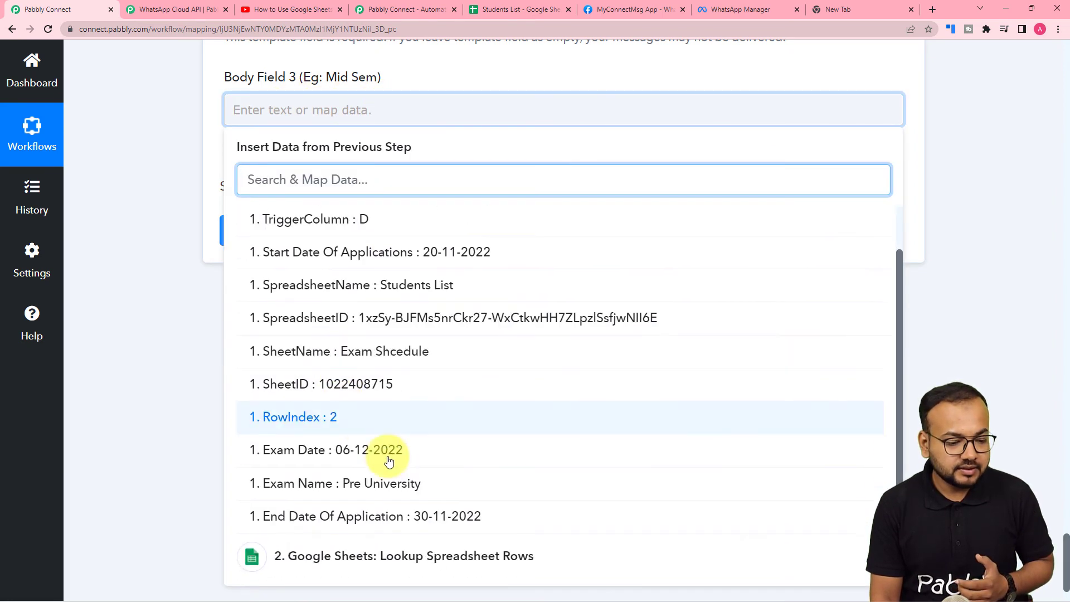
{"action": "left_click", "coordinate": [340, 484]}
{"action": "left_click", "coordinate": [115, 240]}
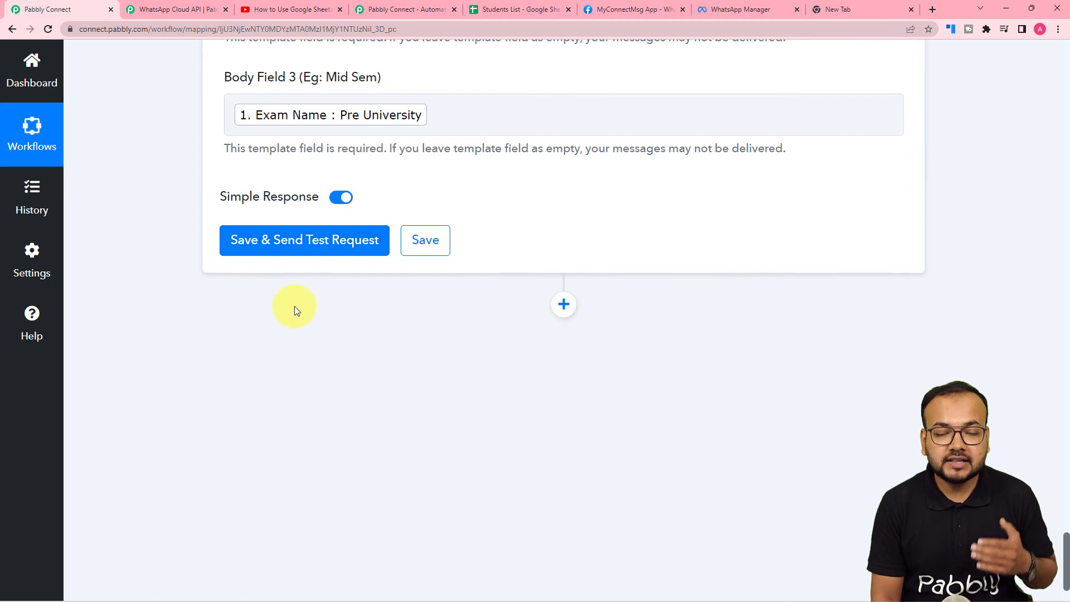
Review the mapped recipient and body fields, then save the WhatsApp step and send a test request
{"action": "scroll", "coordinate": [366, 400], "scroll_direction": "up", "scroll_amount": 9}
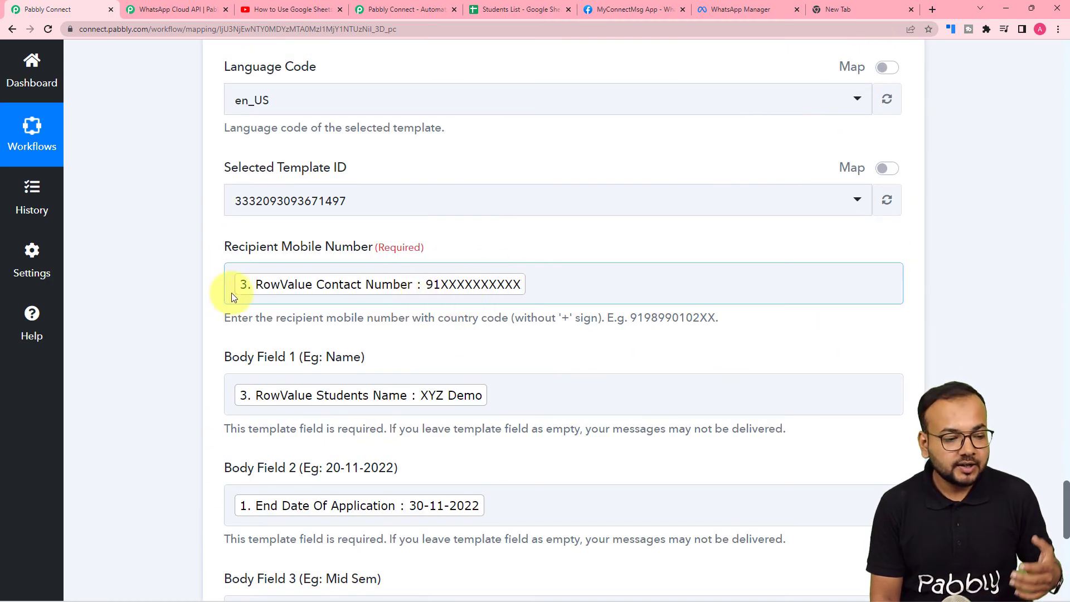
{"action": "scroll", "coordinate": [192, 292], "scroll_direction": "down", "scroll_amount": 1}
{"action": "scroll", "coordinate": [192, 292], "scroll_direction": "down", "scroll_amount": 1}
{"action": "scroll", "coordinate": [193, 292], "scroll_direction": "down", "scroll_amount": 2}
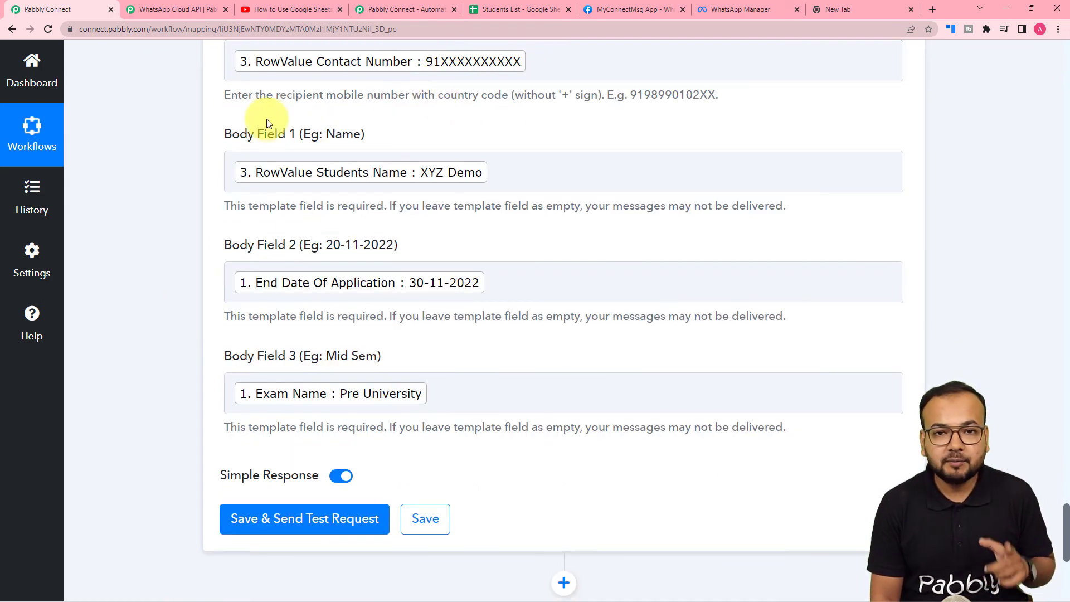
{"action": "scroll", "coordinate": [153, 195], "scroll_direction": "down", "scroll_amount": 2}
{"action": "mouse_move", "coordinate": [262, 352]}
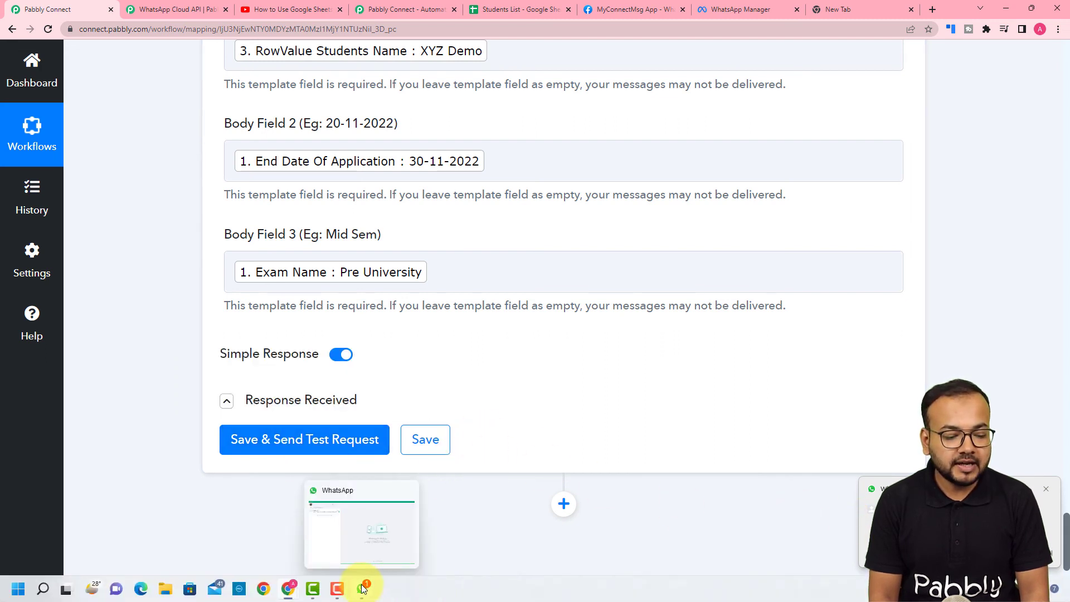
Switch to WhatsApp desktop, read the test reminder in the Pabbly Office chat against the mapped fields, and return to the workflow
{"action": "left_click", "coordinate": [364, 596]}
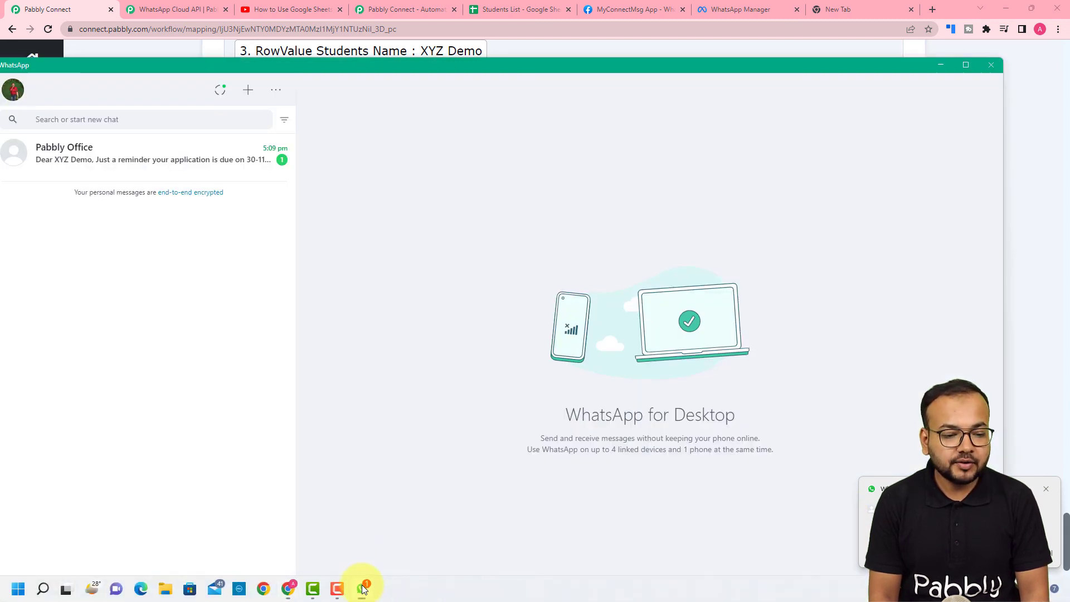
{"action": "left_click", "coordinate": [227, 162]}
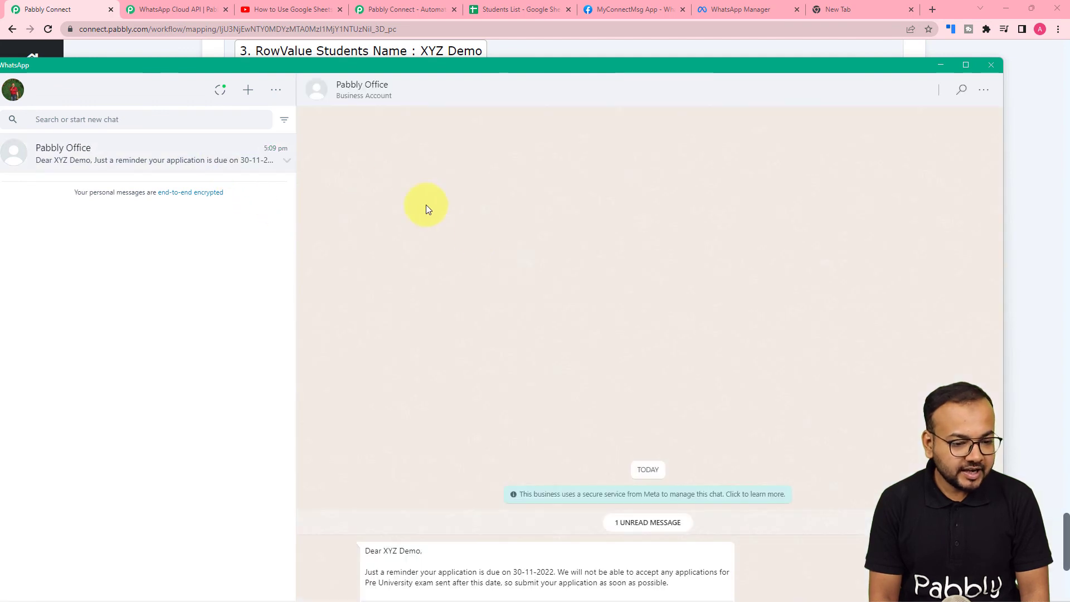
{"action": "double_click", "coordinate": [713, 61]}
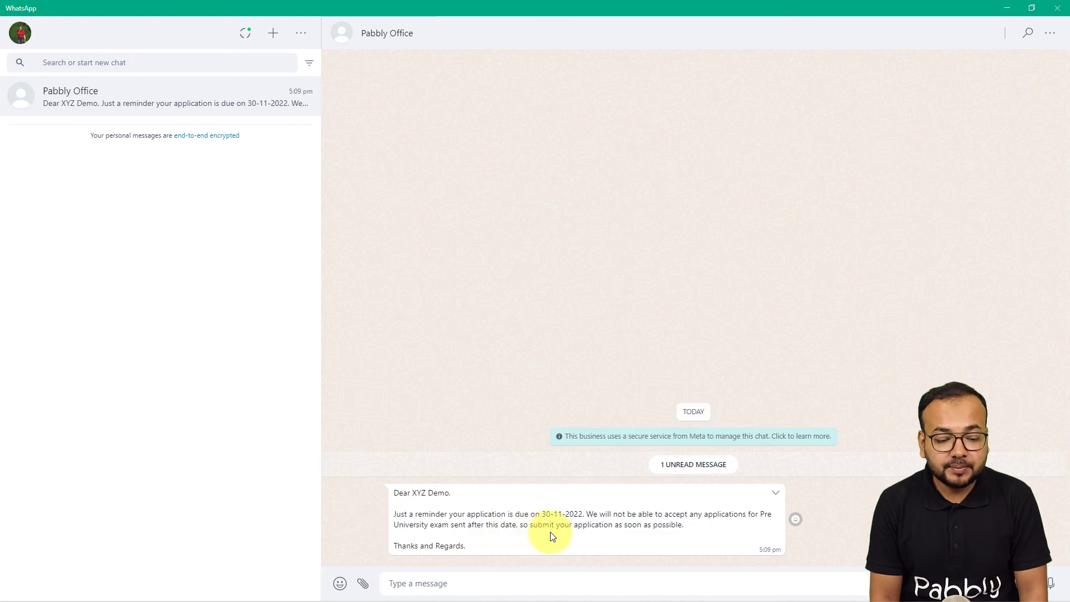
{"action": "left_click", "coordinate": [1005, 8]}
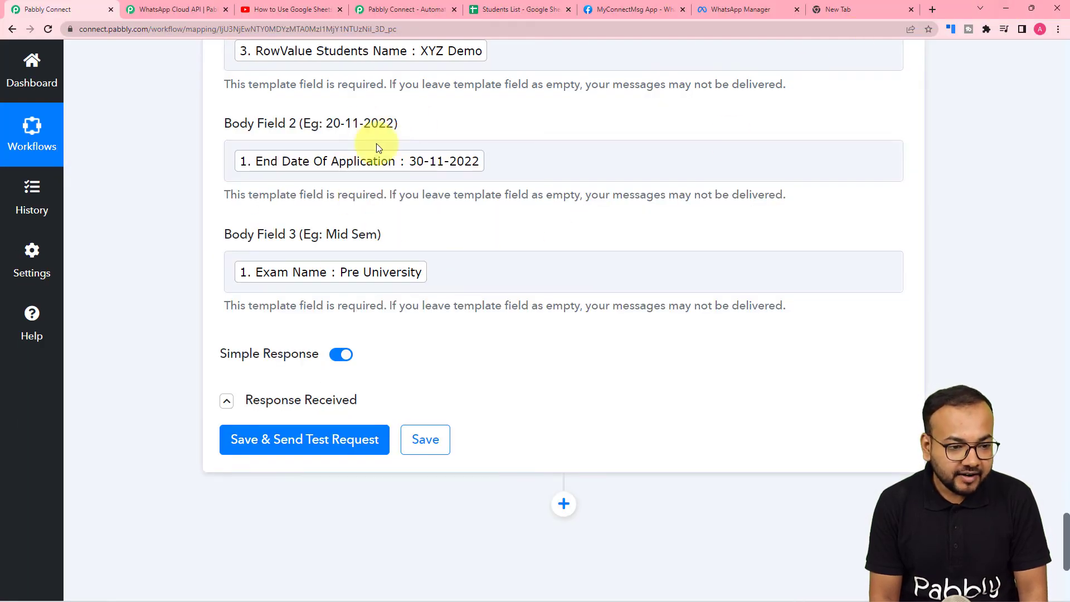
{"action": "scroll", "coordinate": [426, 101], "scroll_direction": "up", "scroll_amount": 1}
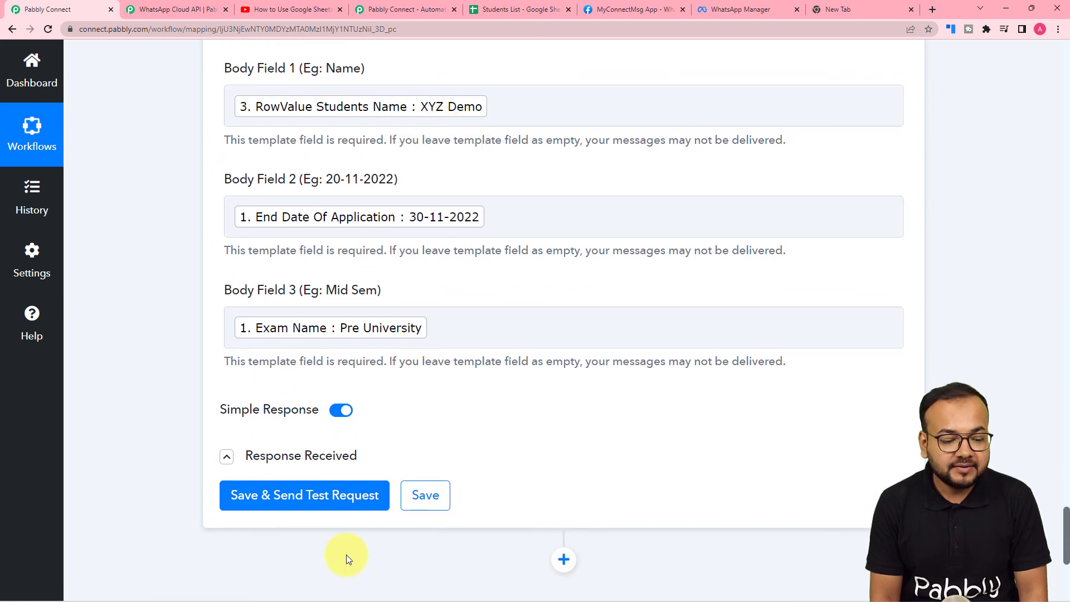
{"action": "left_click", "coordinate": [362, 589]}
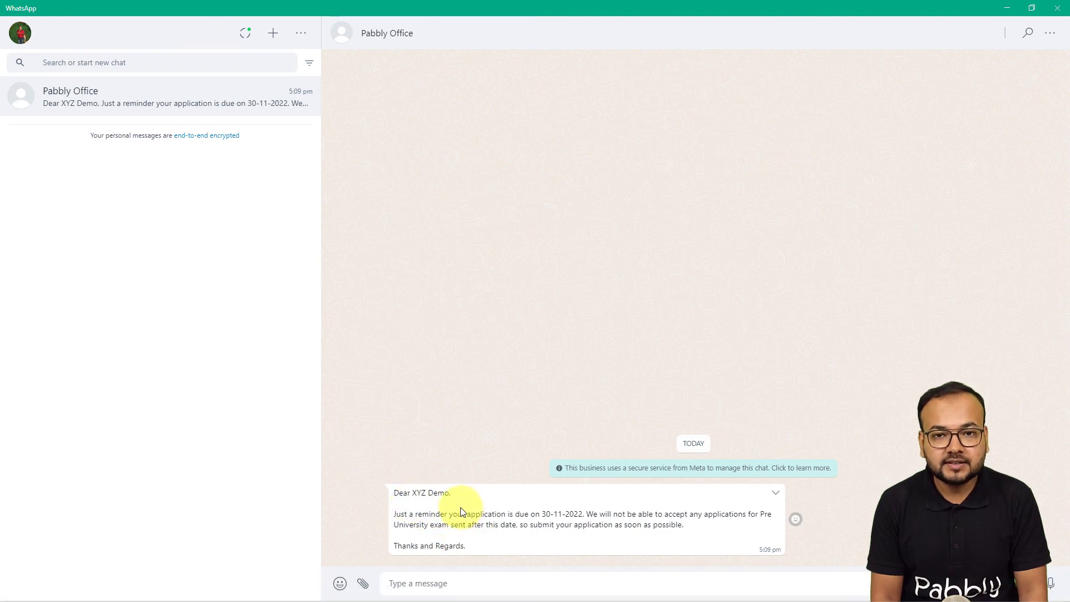
{"action": "left_click", "coordinate": [1006, 9]}
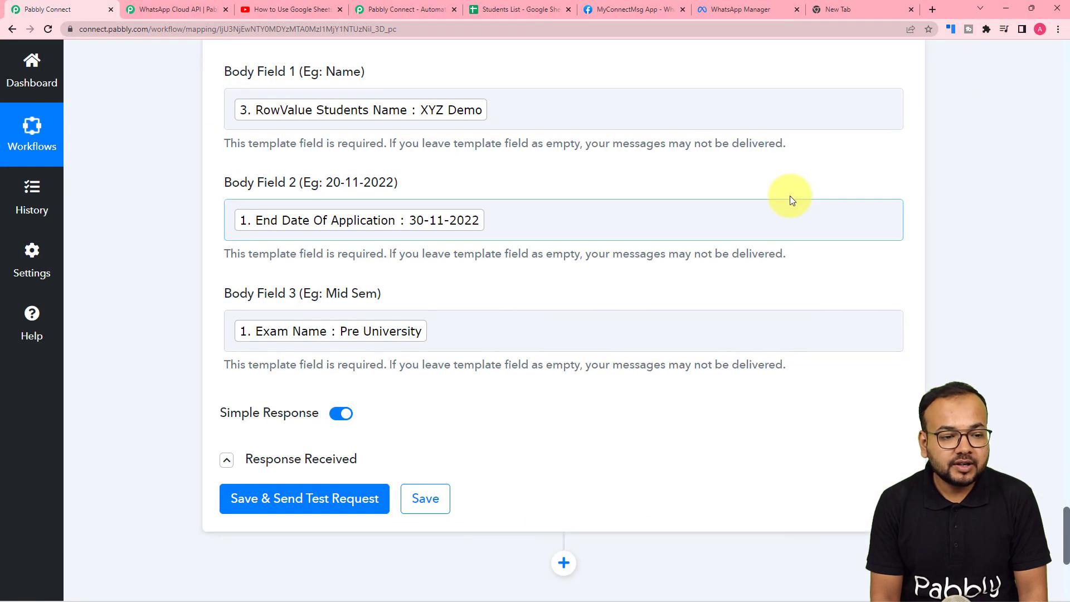
Go back through the workflow to the Iterator by Pabbly step, check its response fields, and collapse it
{"action": "scroll", "coordinate": [652, 223], "scroll_direction": "up", "scroll_amount": 10}
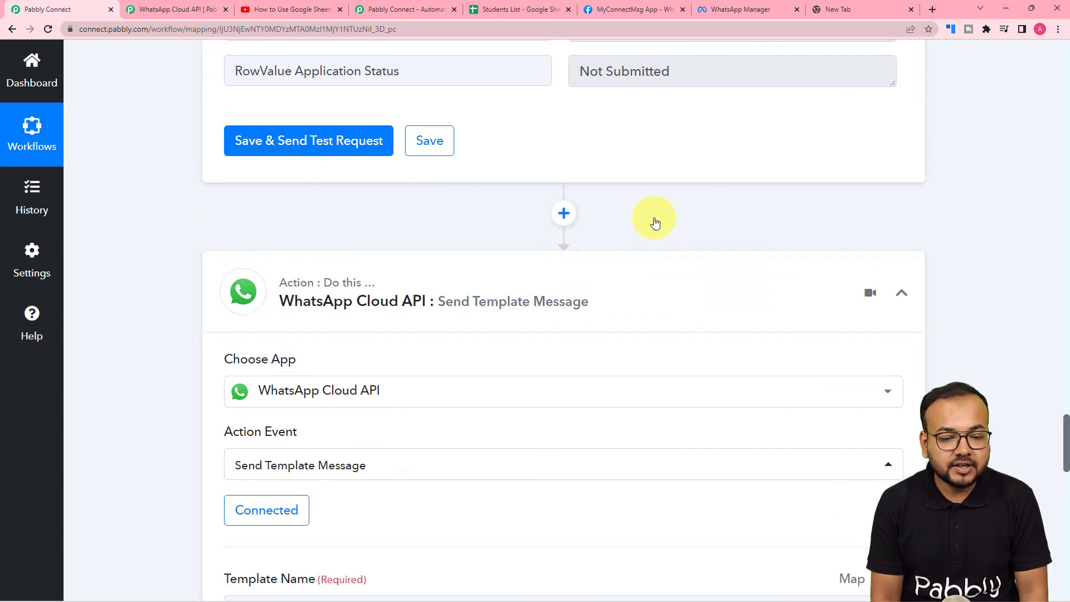
{"action": "scroll", "coordinate": [657, 245], "scroll_direction": "up", "scroll_amount": 7}
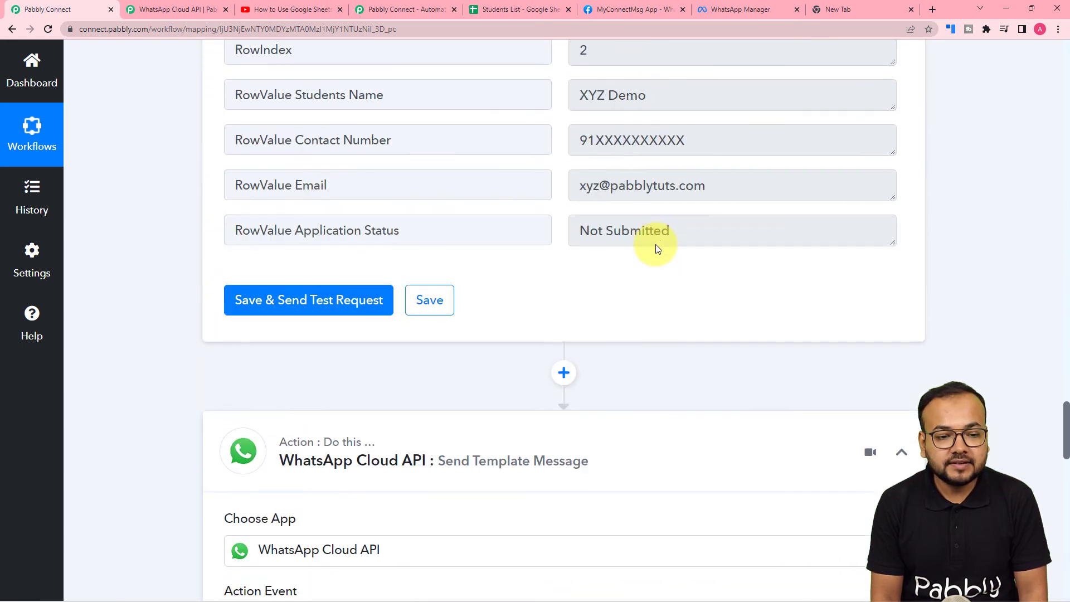
{"action": "scroll", "coordinate": [656, 245], "scroll_direction": "up", "scroll_amount": 6}
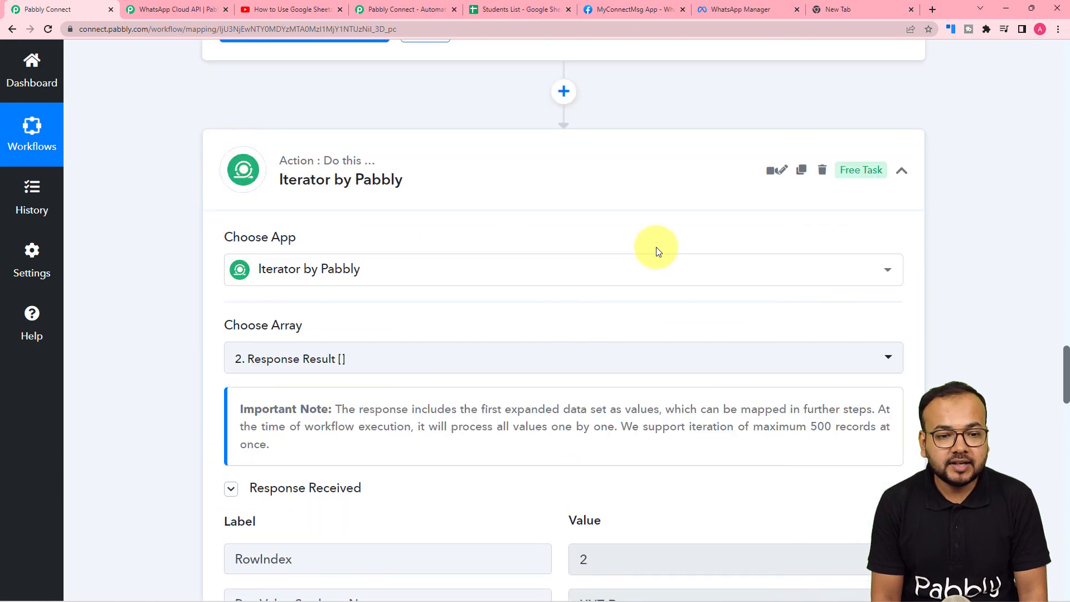
{"action": "left_click", "coordinate": [902, 337]}
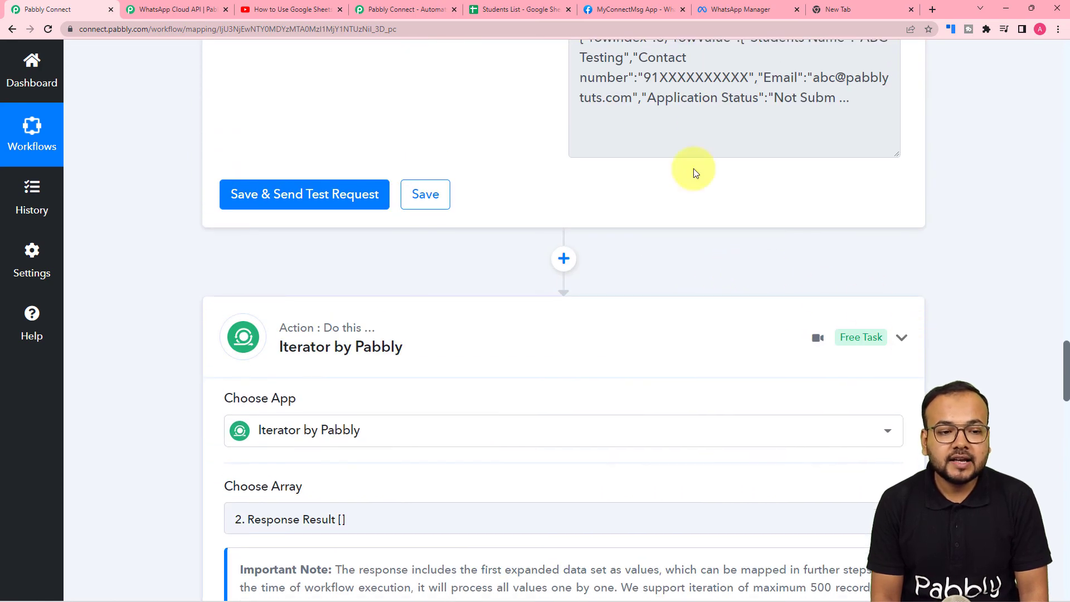
Switch to the Students List spreadsheet, review the Exam Shcedule sheet and the application statuses in Sheet1, and return to the Pabbly Connect workflow
{"action": "left_click", "coordinate": [501, 8]}
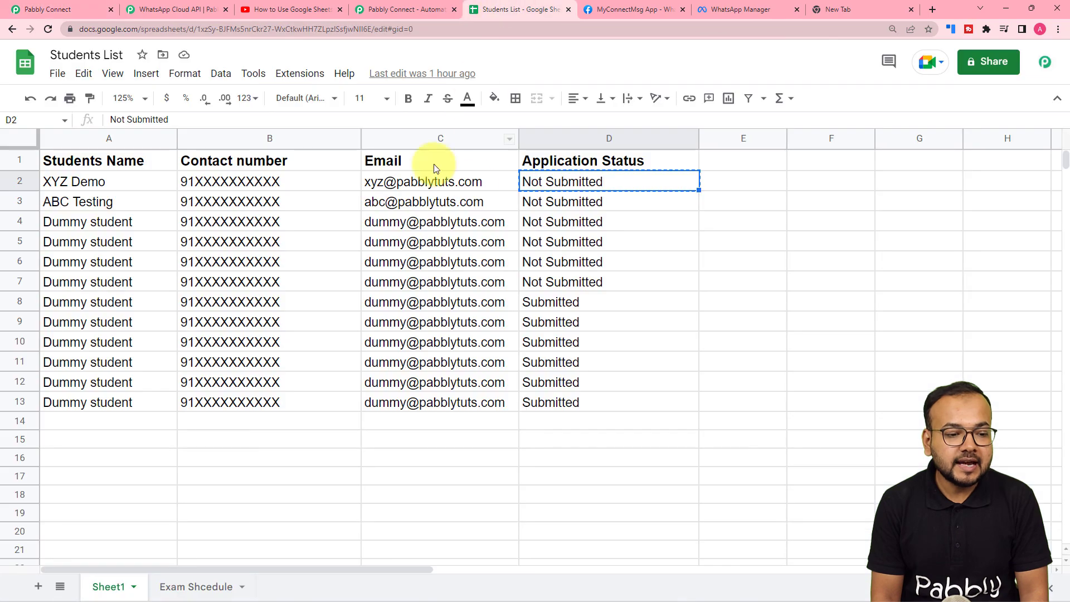
{"action": "left_click", "coordinate": [214, 591]}
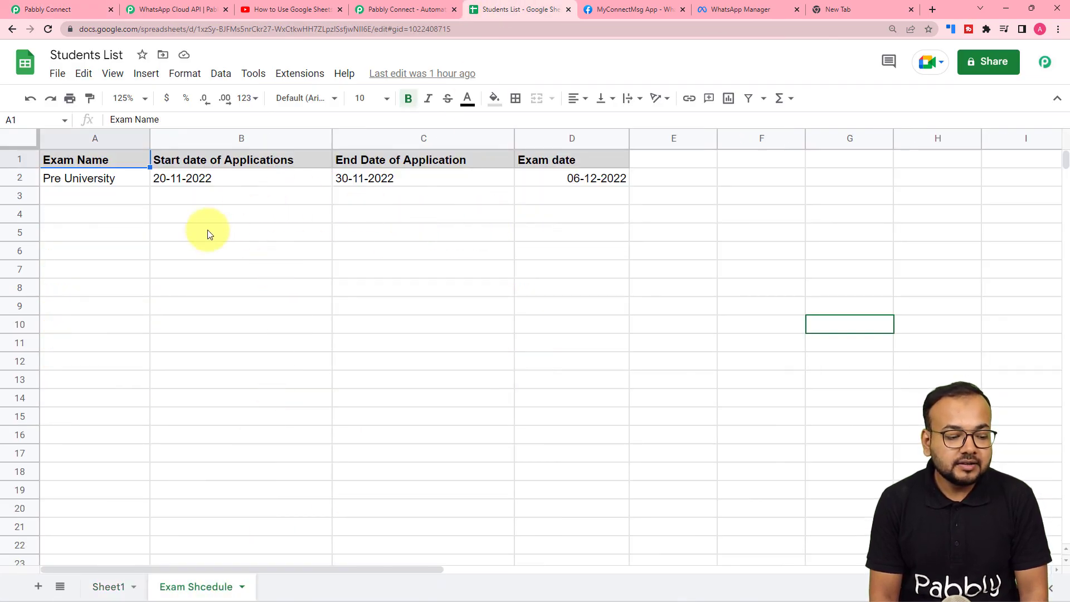
{"action": "left_click", "coordinate": [113, 587]}
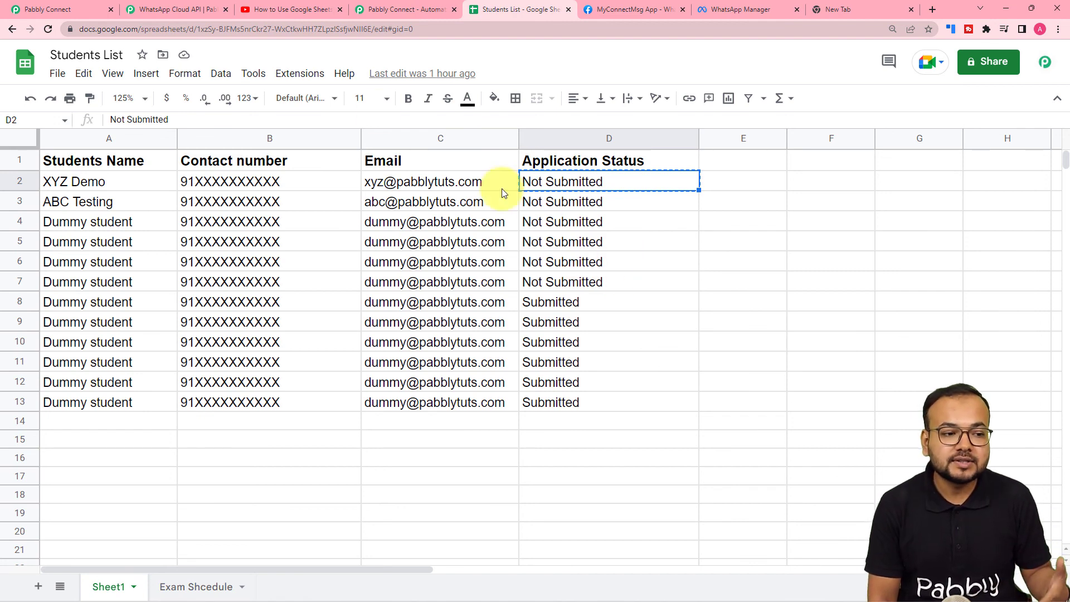
{"action": "left_click", "coordinate": [58, 4]}
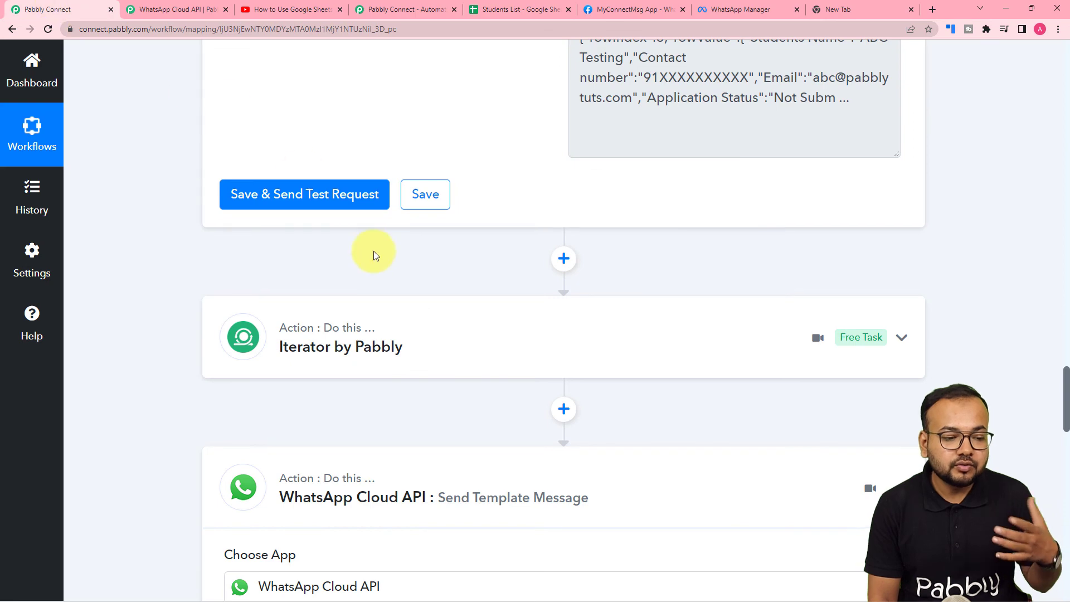